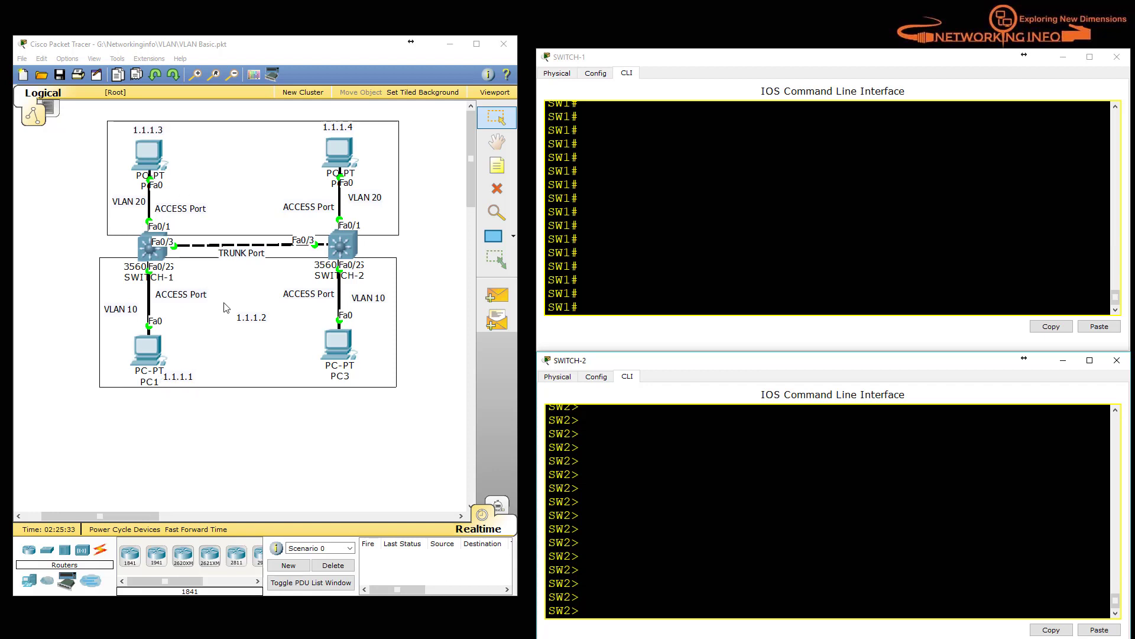
- Move the 1.1.1.2 address label next to PC3 in the topology
drag(270, 323, 391, 375)
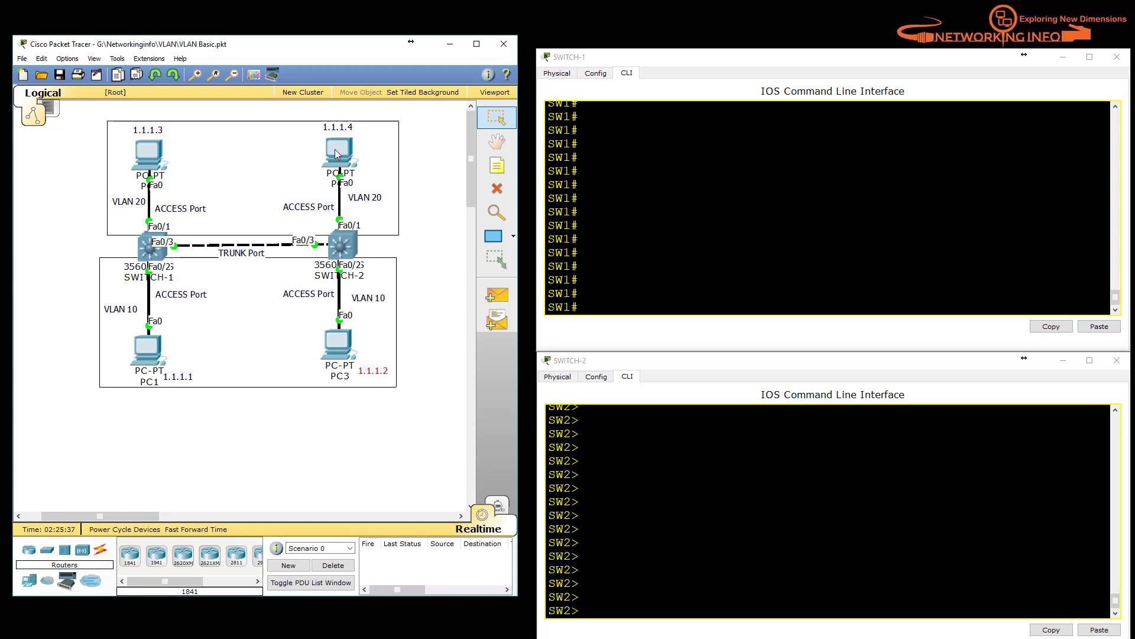
- Test connectivity with simple PDUs from the 1.1.1.3 PC to PC1 and from the 1.1.1.4 PC to PC3, and delete the scenario
click(496, 294)
click(151, 157)
click(147, 344)
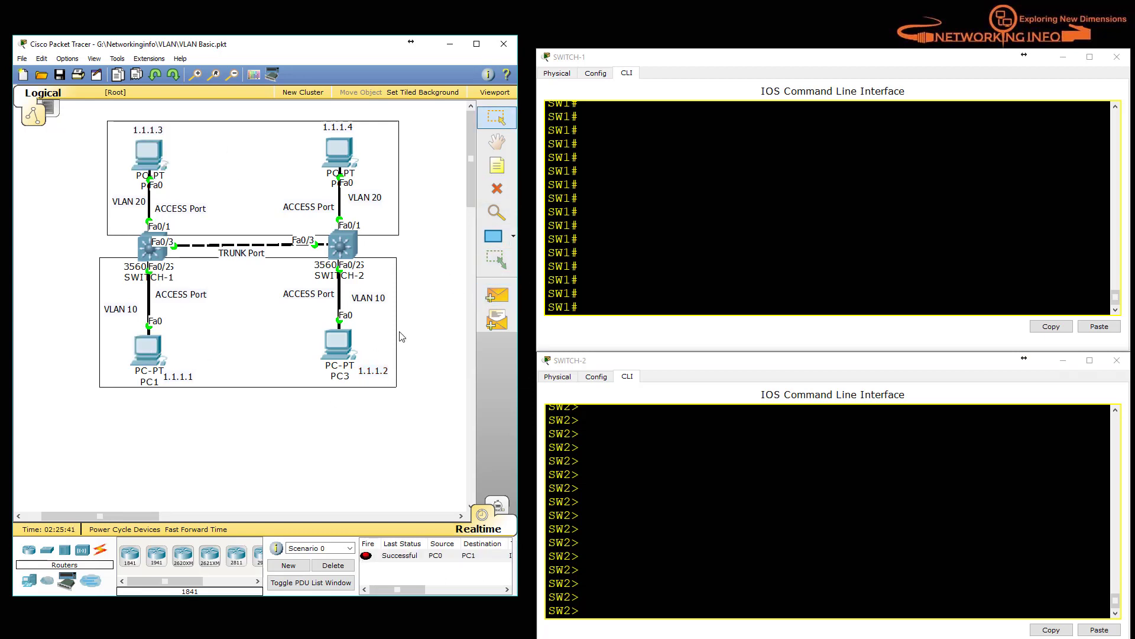
click(496, 294)
click(339, 151)
click(338, 344)
click(335, 566)
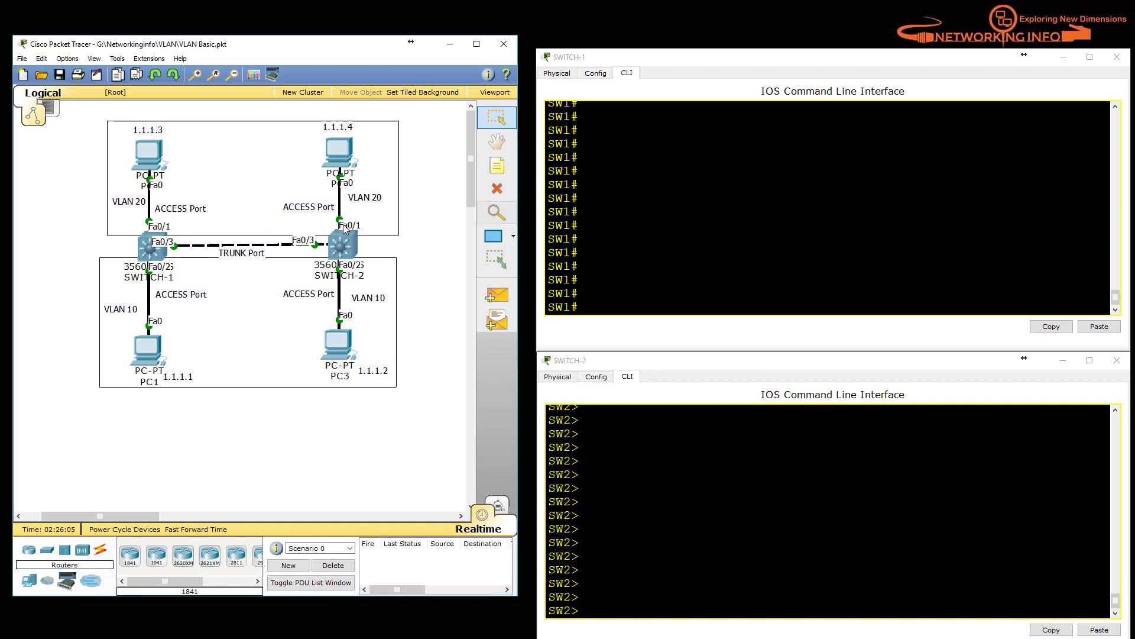
- Display the brief VLAN table on SWITCH-1 with show vlan brief
click(579, 226)
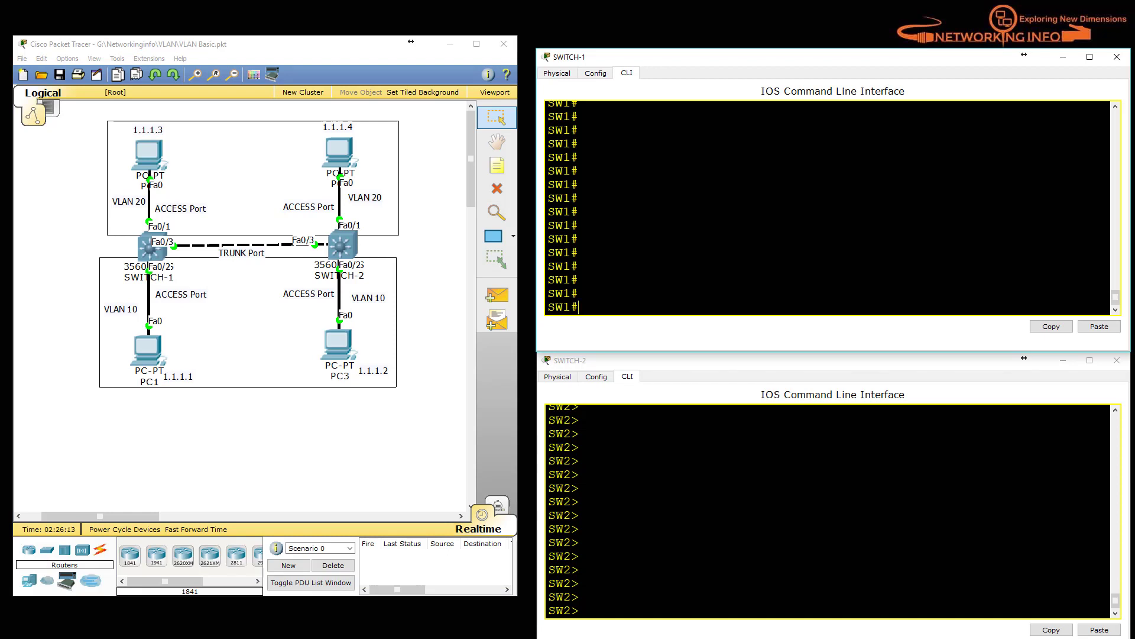
text(vlan data)
key(BackSpace)
key(BackSpace)
key(BackSpace)
key(BackSpace)
key(BackSpace)
key(BackSpace)
key(BackSpace)
key(BackSpace)
text(show vlan brief)
key(Return)
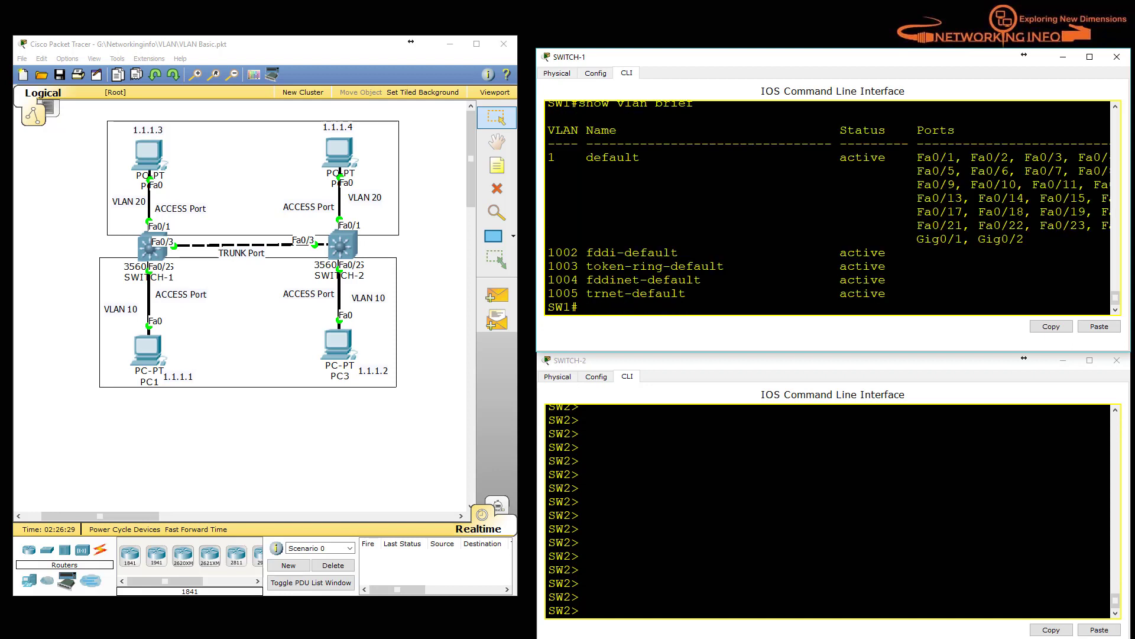
key(ctrl+shift+p)
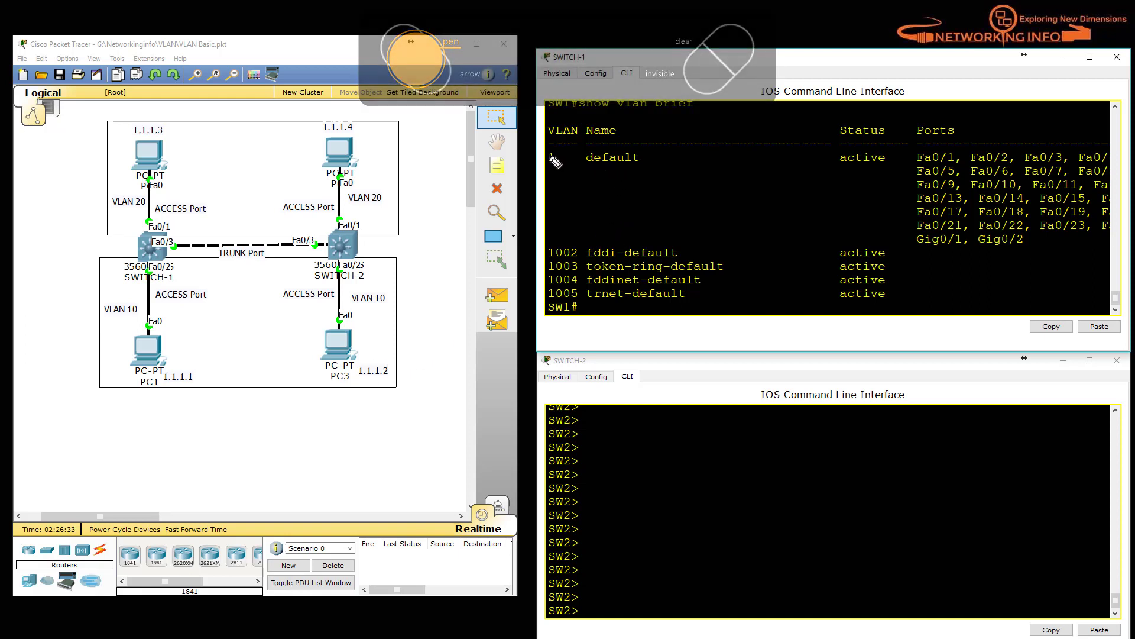
drag(549, 165, 620, 165)
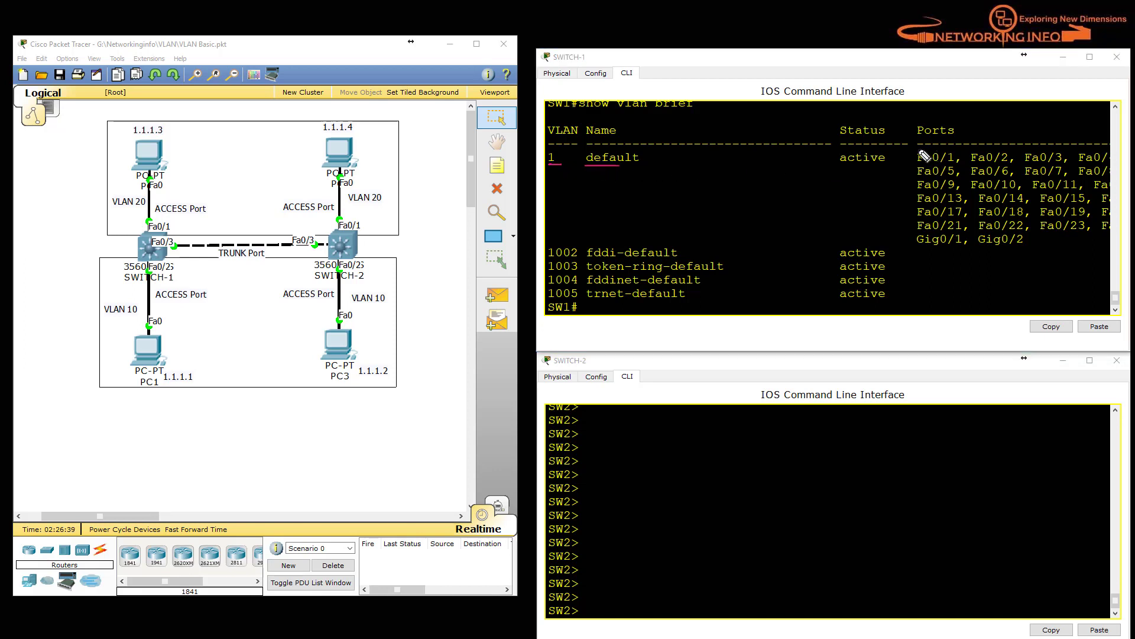
mouse_move(922, 149)
mouse_down()
mouse_move(895, 201)
mouse_move(981, 235)
mouse_move(999, 217)
mouse_up()
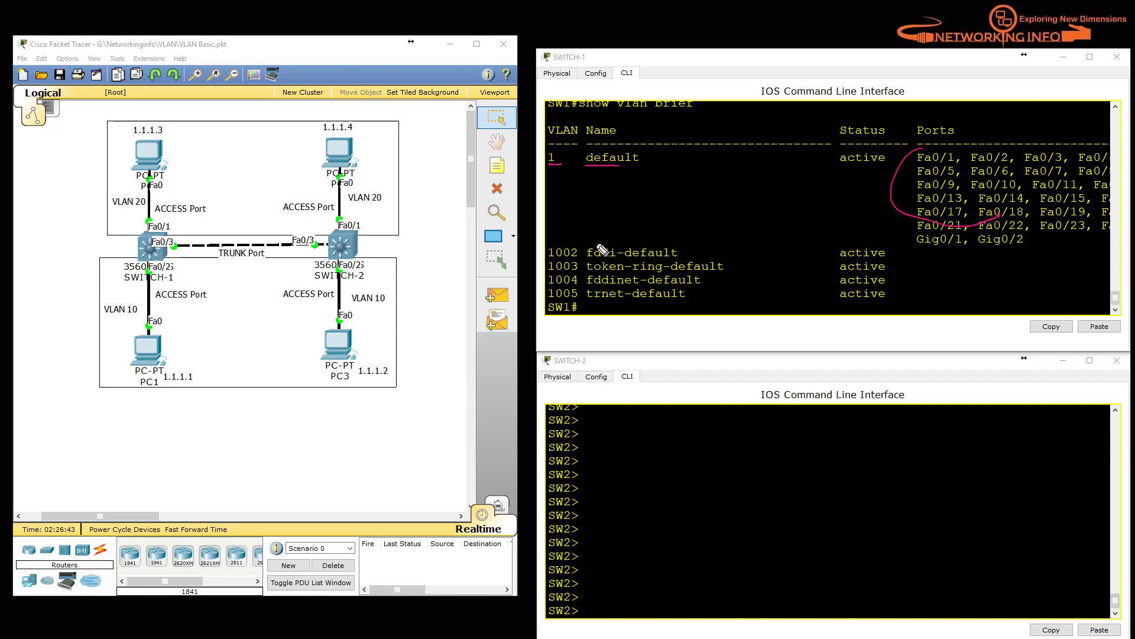
mouse_move(684, 253)
mouse_down()
mouse_move(739, 263)
mouse_move(717, 288)
mouse_up()
mouse_move(903, 253)
mouse_down()
mouse_move(914, 253)
mouse_move(907, 262)
mouse_up()
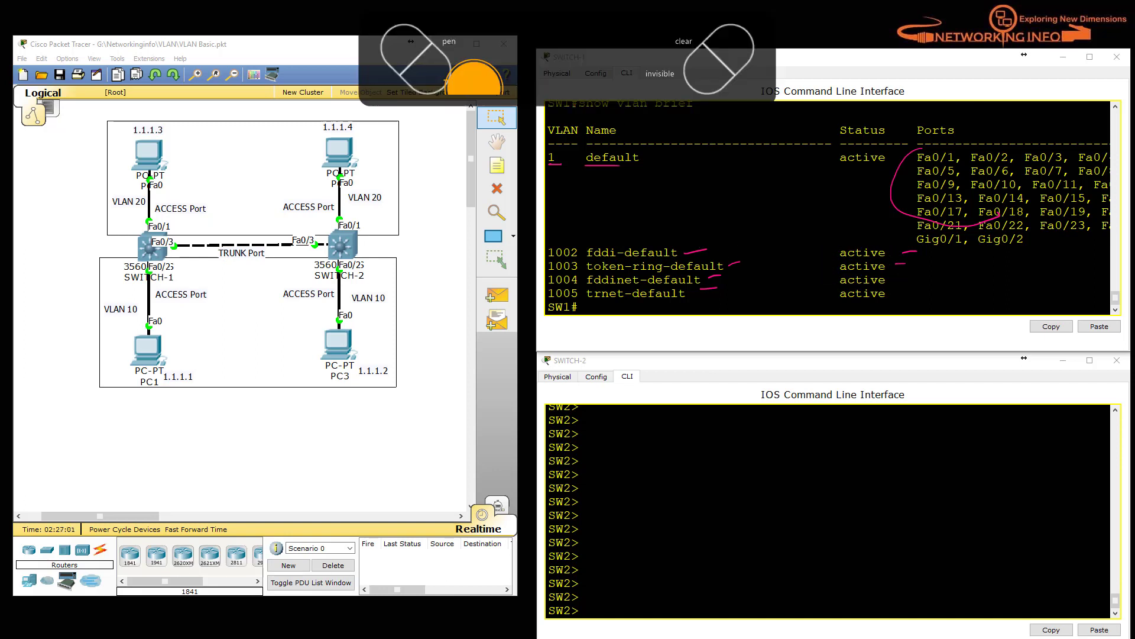
click(719, 57)
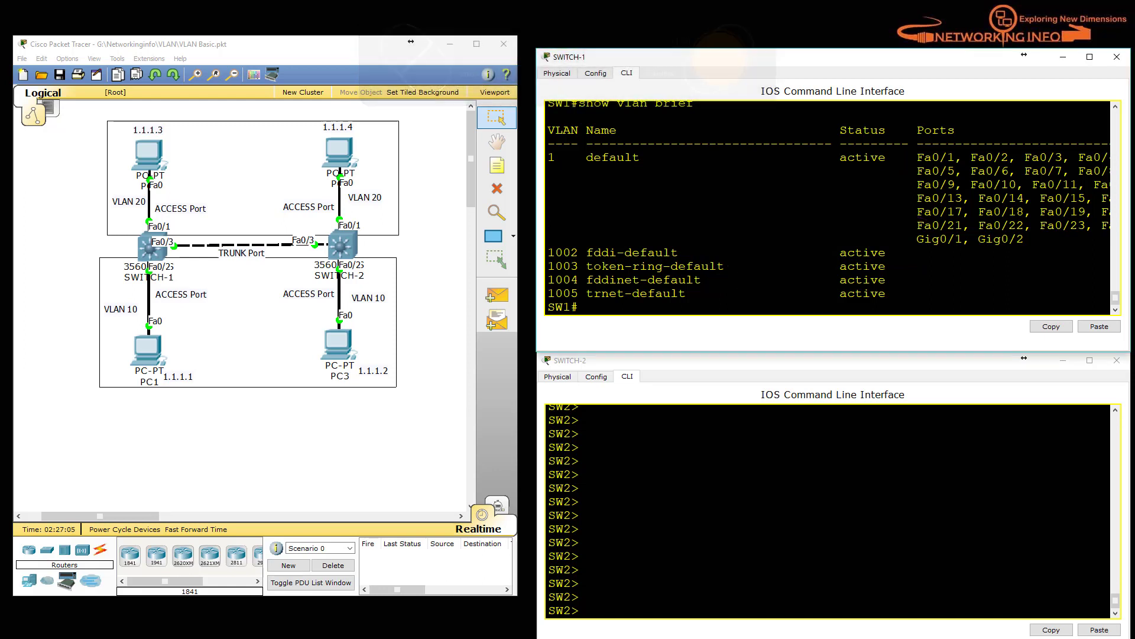
- Create VLAN 10 and VLAN 20 on SWITCH-1 in VLAN database mode, and exit to apply them
key(Return)
key(Return)
text(vlan )
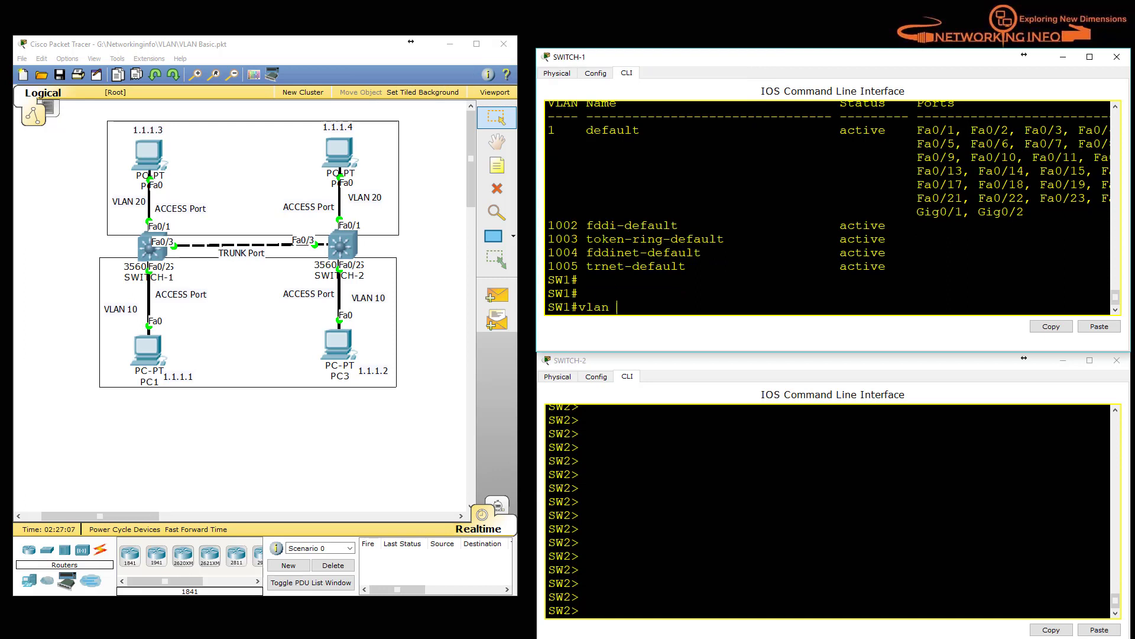
text(database)
key(Return)
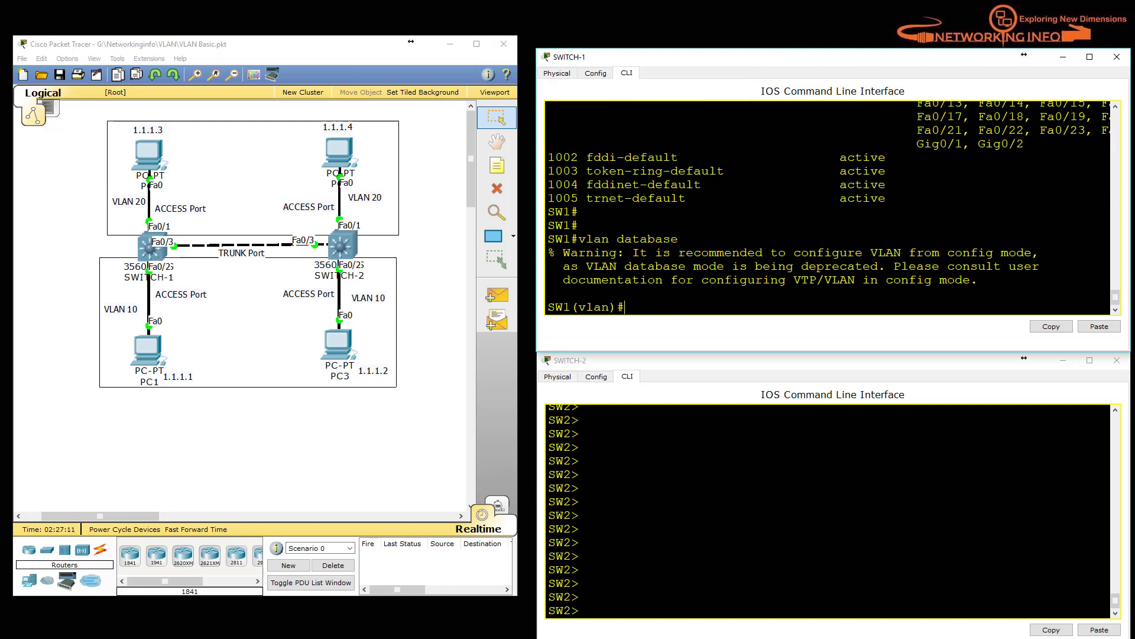
text(vlan 10)
key(Return)
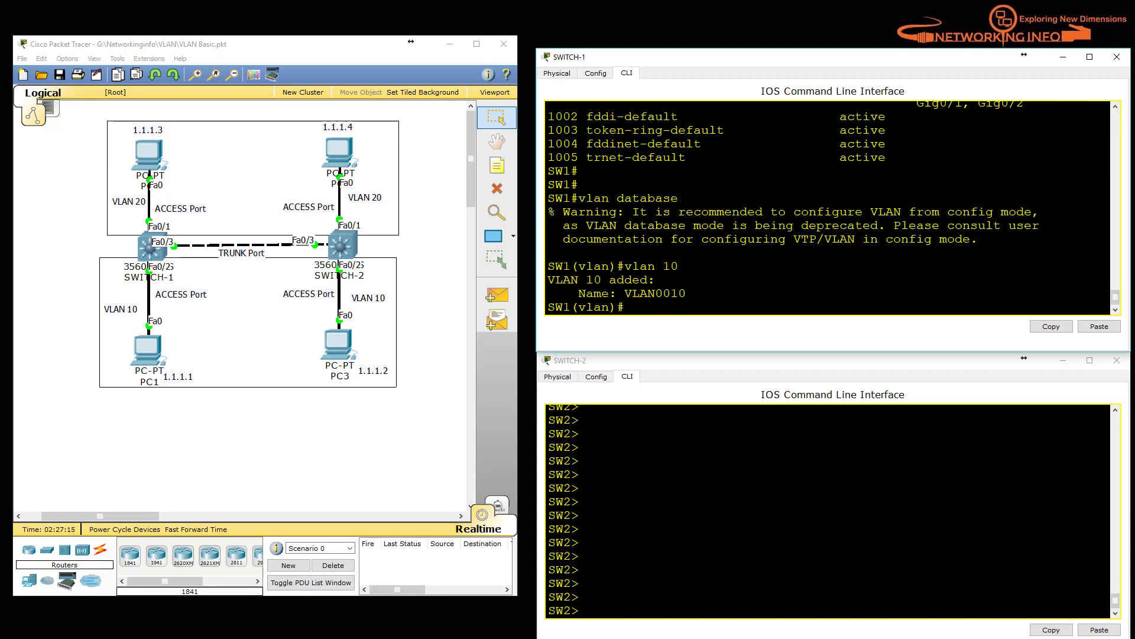
text(vlan 20)
key(Return)
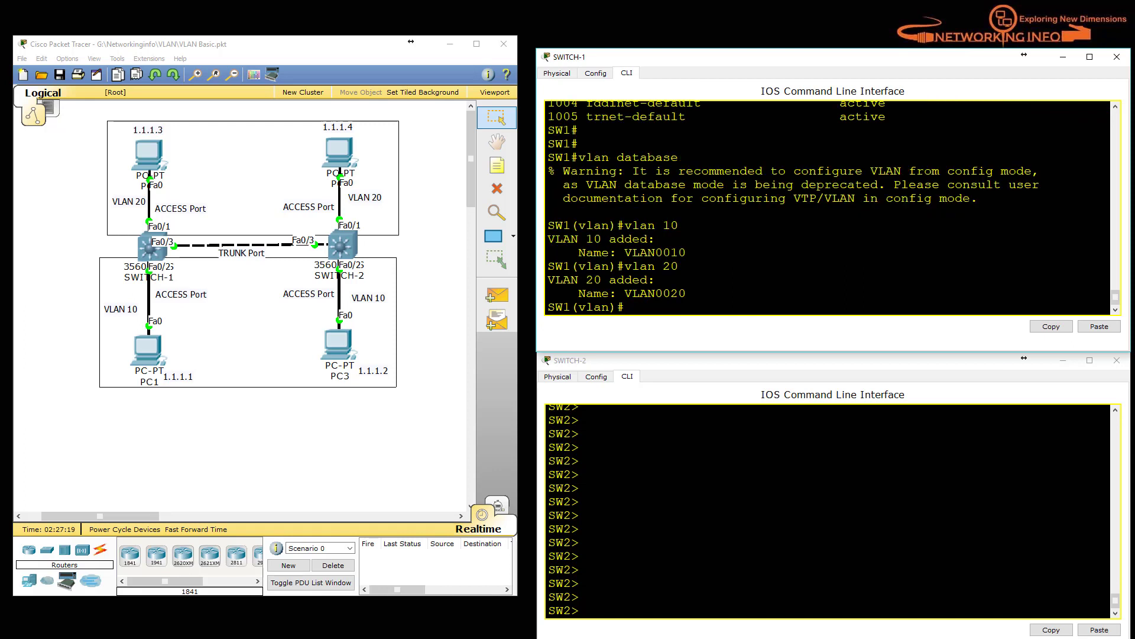
text(exit)
key(Return)
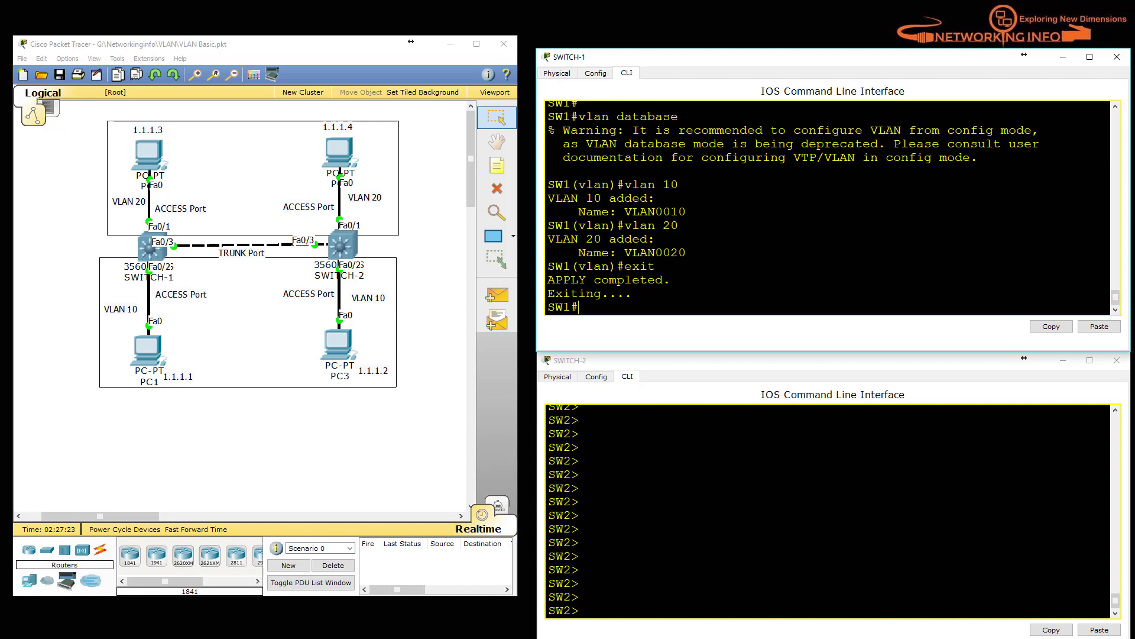
- Check the VLAN 10 and VLAN 20 entries on SWITCH-1 with show vlan brief
key(Return)
text(show vlan brief)
key(Return)
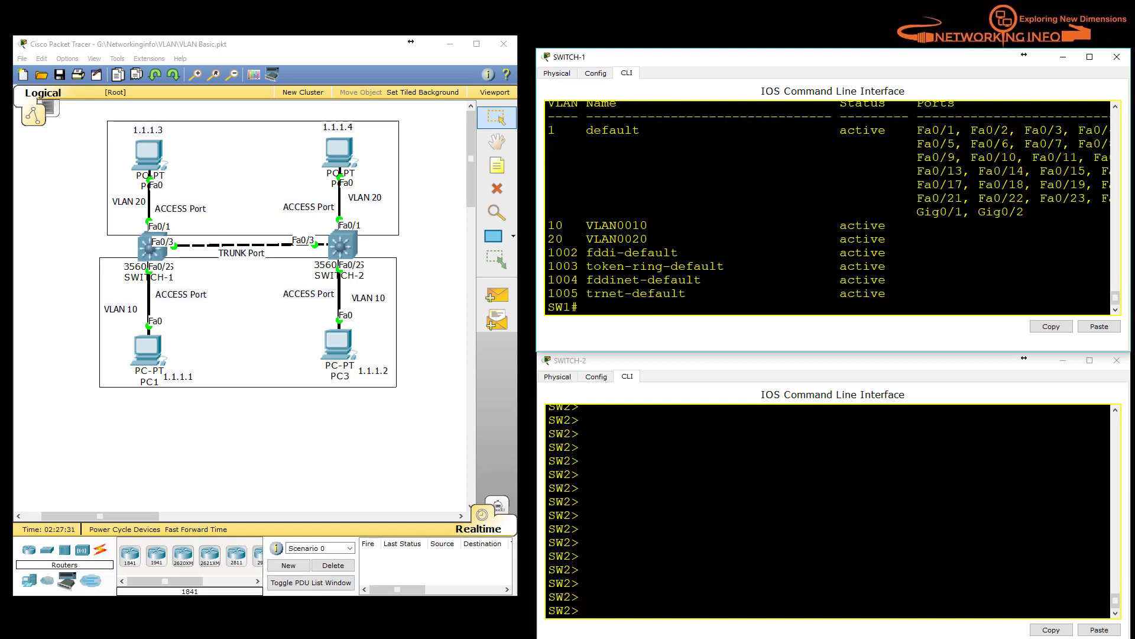
drag(549, 225, 894, 239)
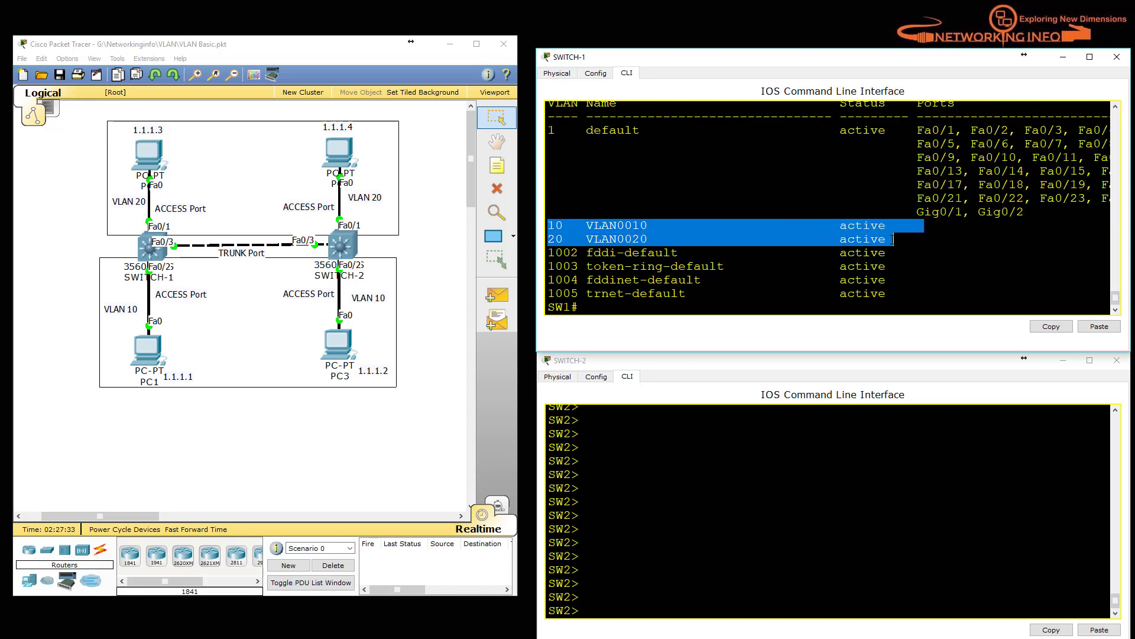
click(901, 239)
mouse_move(548, 225)
mouse_down()
mouse_move(910, 239)
mouse_move(548, 225)
mouse_up()
click(917, 239)
click(645, 230)
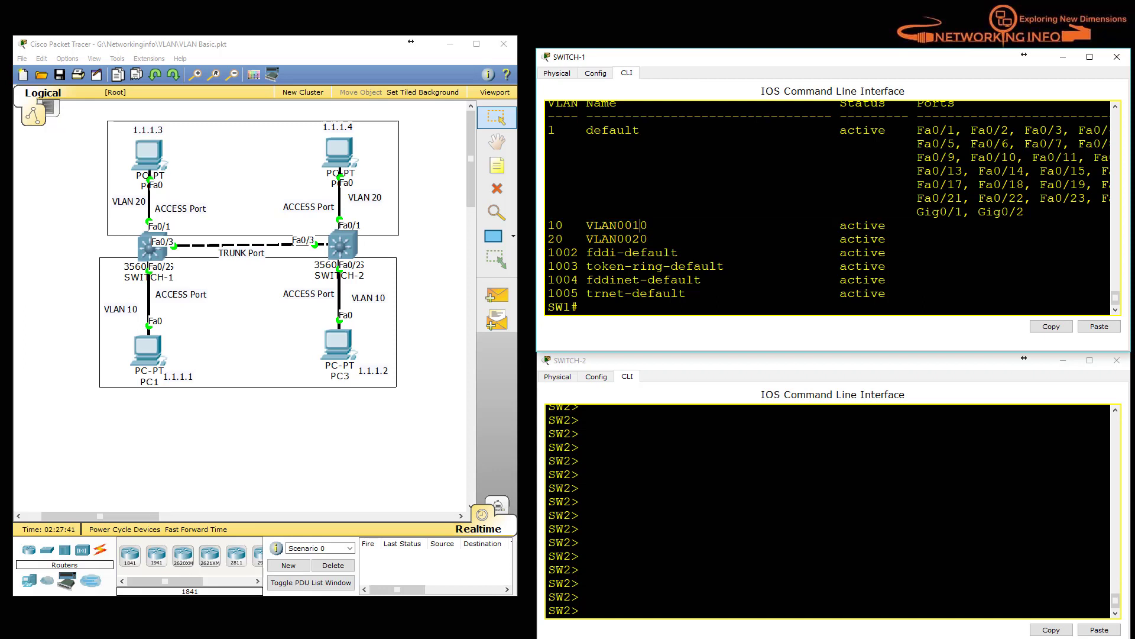
- List SWITCH-1's flash contents with show flash and check the vlan.dat file entry
key(Return)
key(Return)
key(Return)
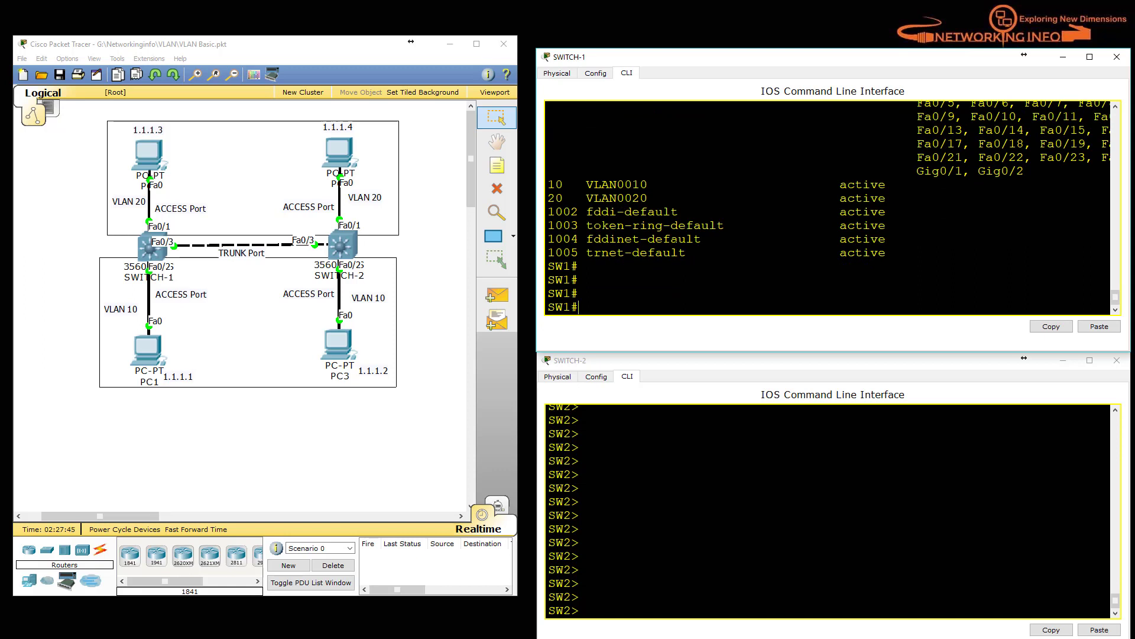
text(show flash)
key(Return)
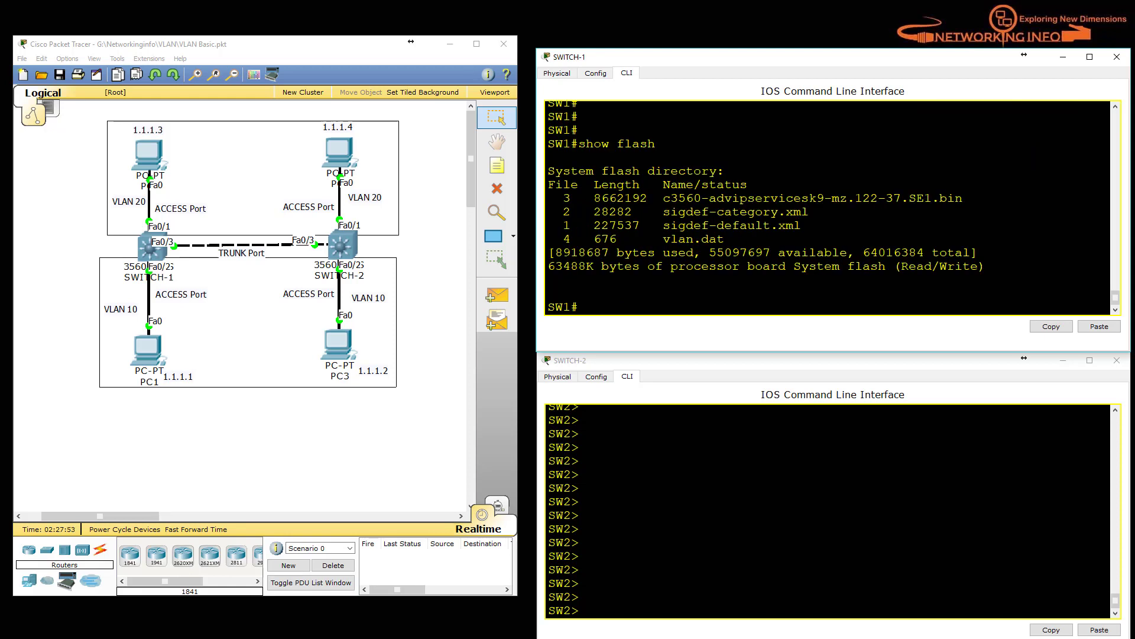
drag(725, 239, 663, 239)
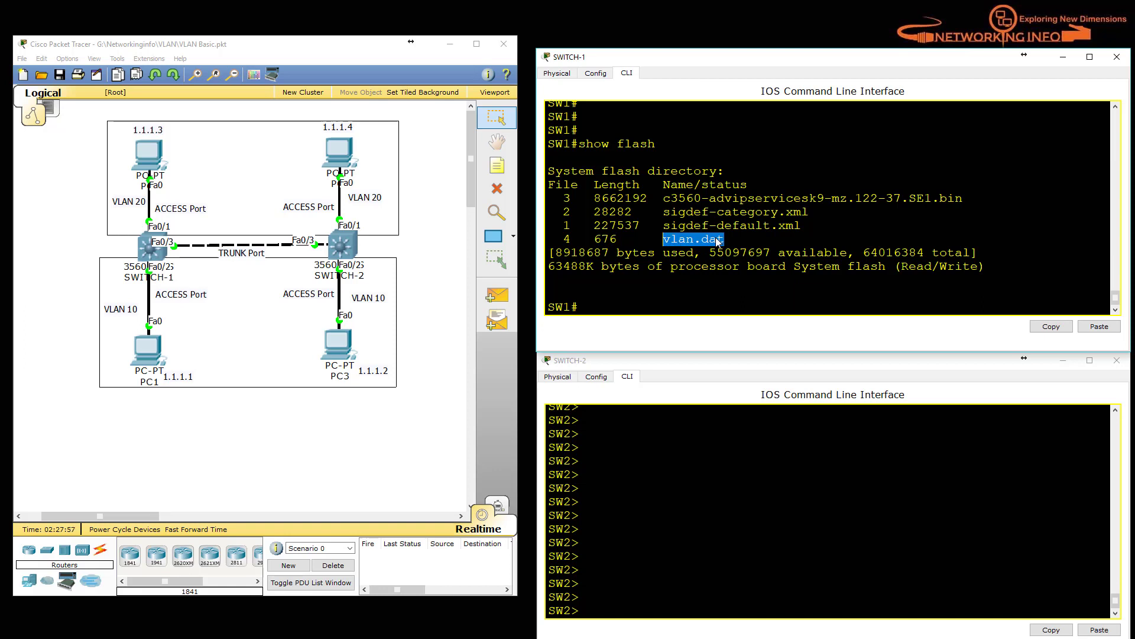
drag(586, 144, 548, 157)
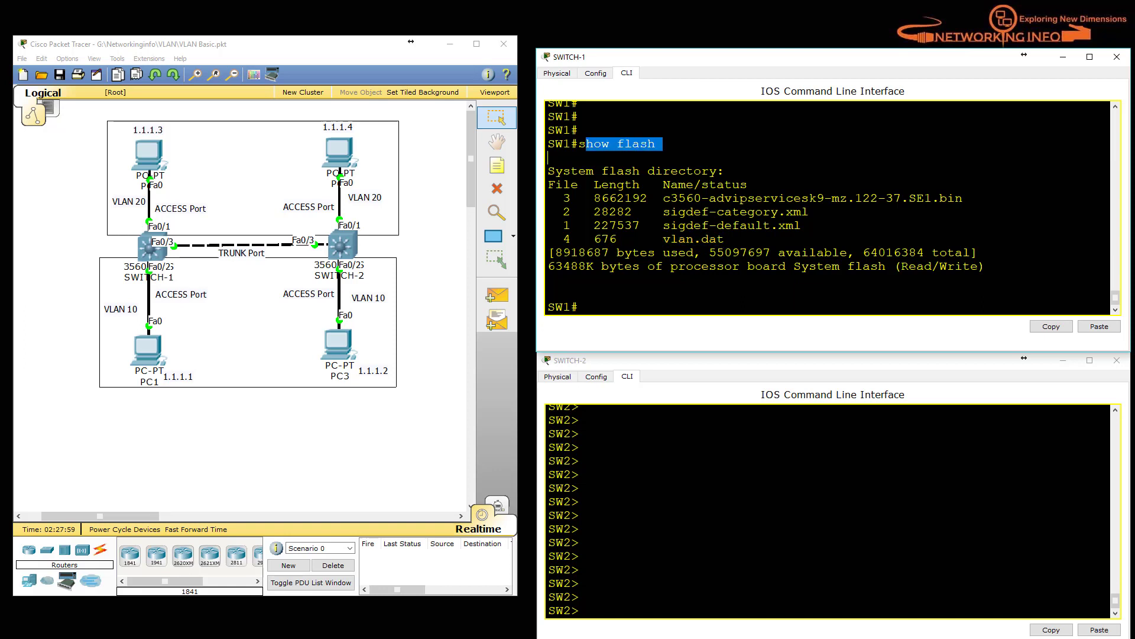
drag(725, 239, 649, 239)
click(724, 239)
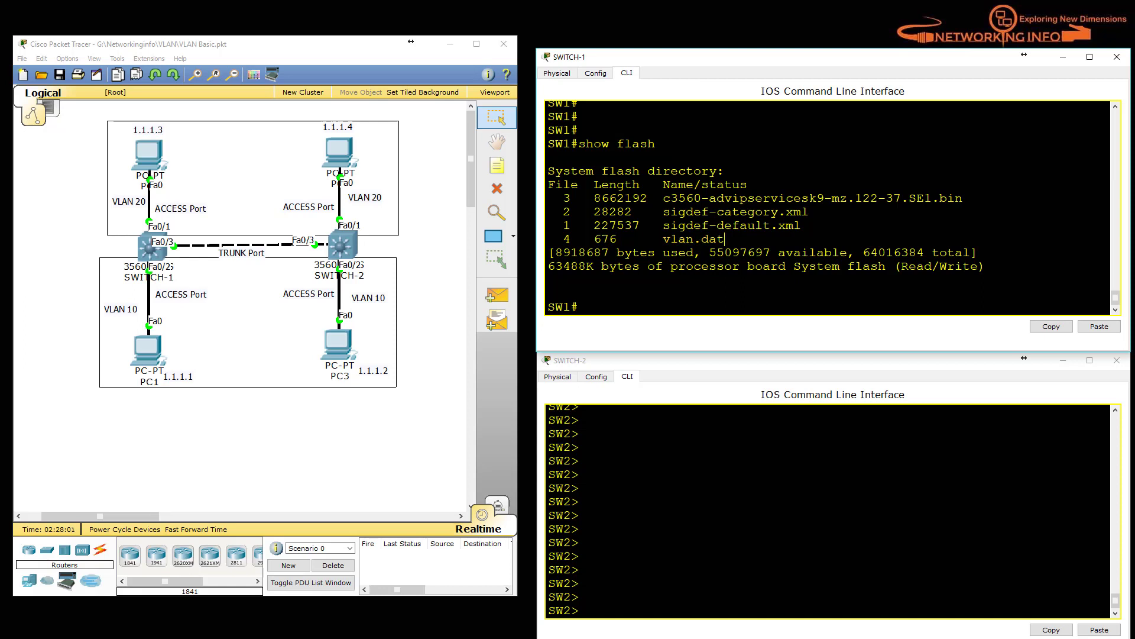
key(Return)
key(Return)
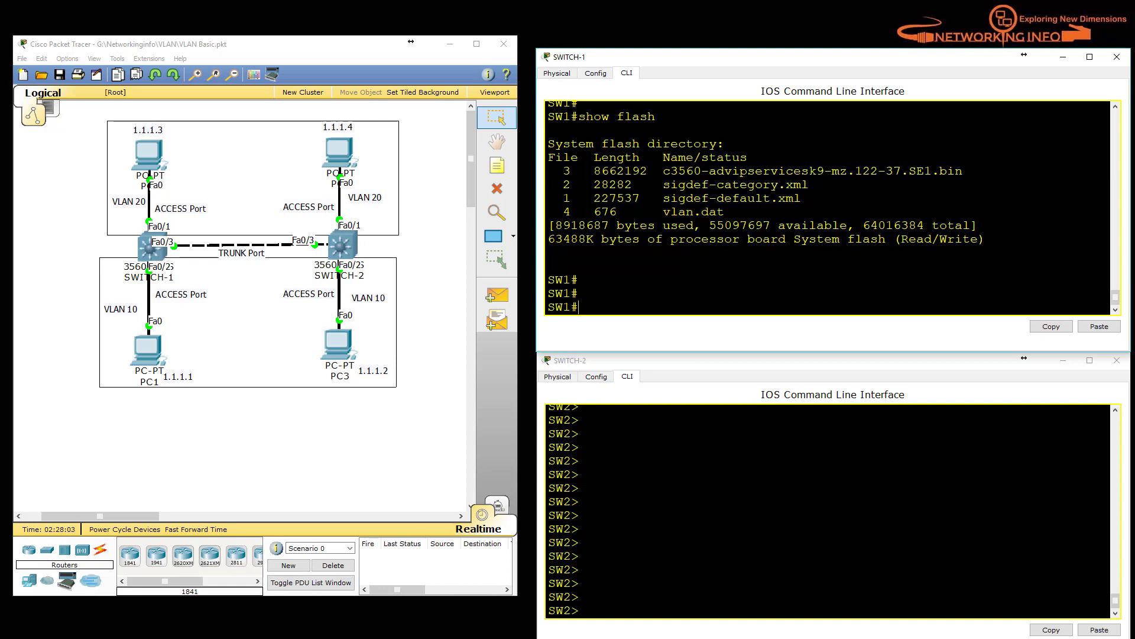
- On SWITCH-2, enter global configuration mode and create VLAN 10 with the name NETINFO10
click(579, 447)
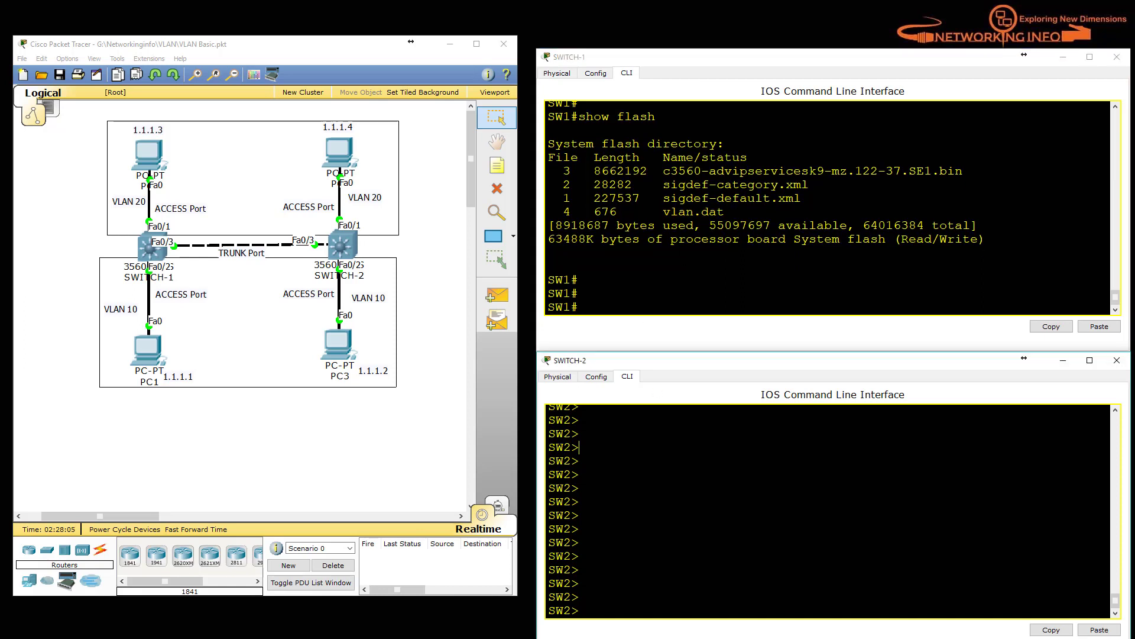
text(enable)
key(Return)
text(conf t)
key(Return)
key(Return)
text(vlan 10)
key(Return)
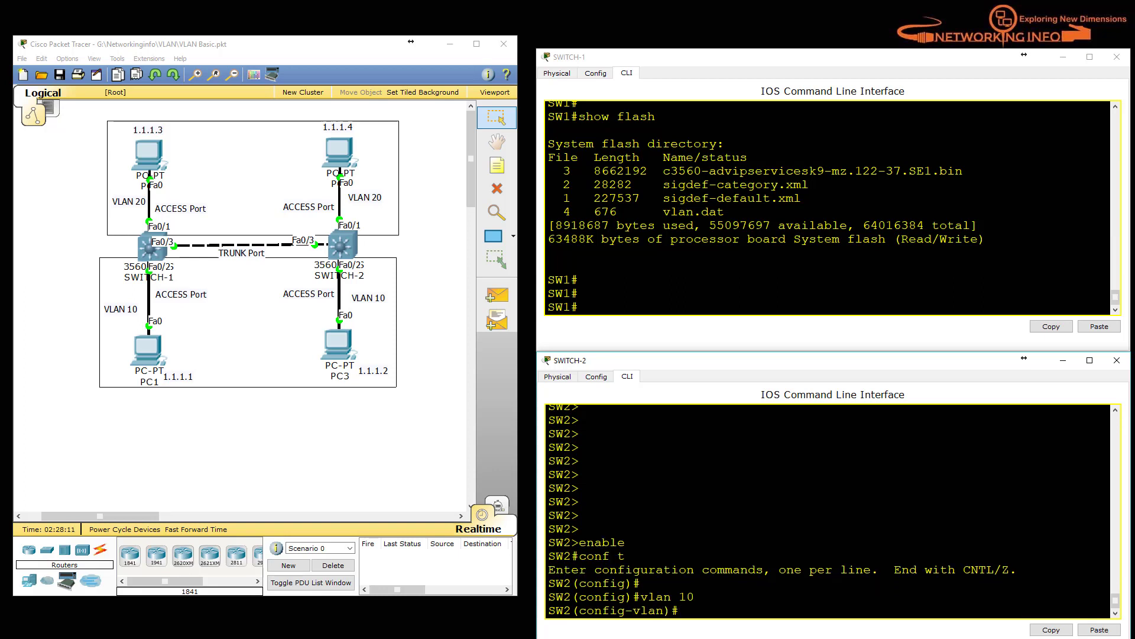
text(name NETINFO10)
key(Return)
text(exit)
key(Return)
- Create VLAN 20 on SWITCH-2 with the name NETINFO20 and leave VLAN configuration
text(vlan 20)
key(Return)
text(name )
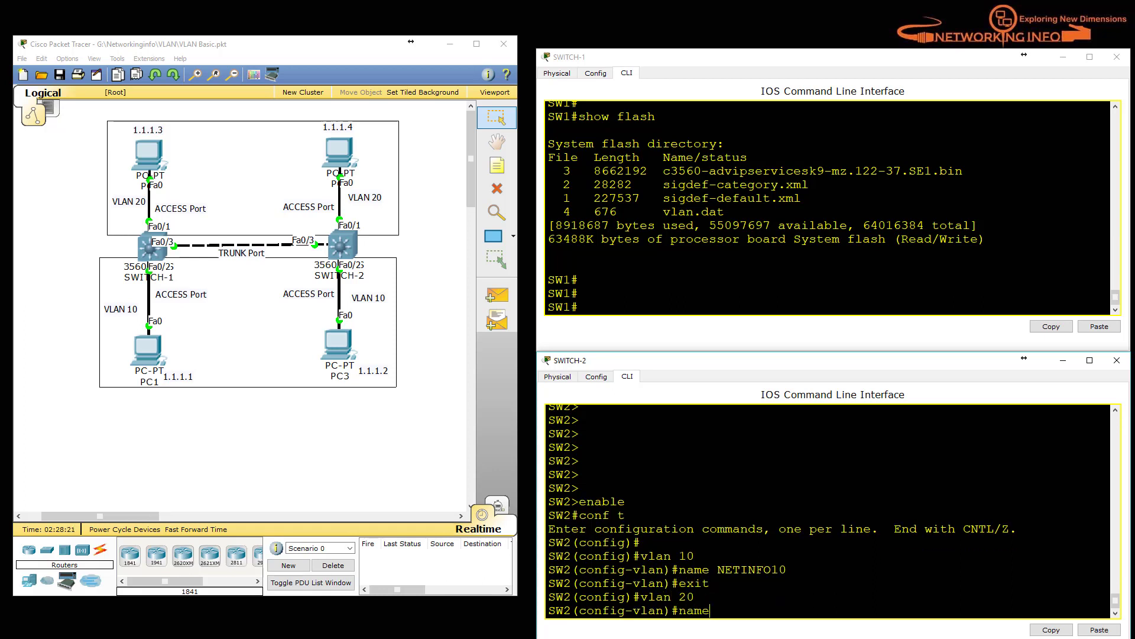
text(NETINFO20)
key(Return)
text(exit)
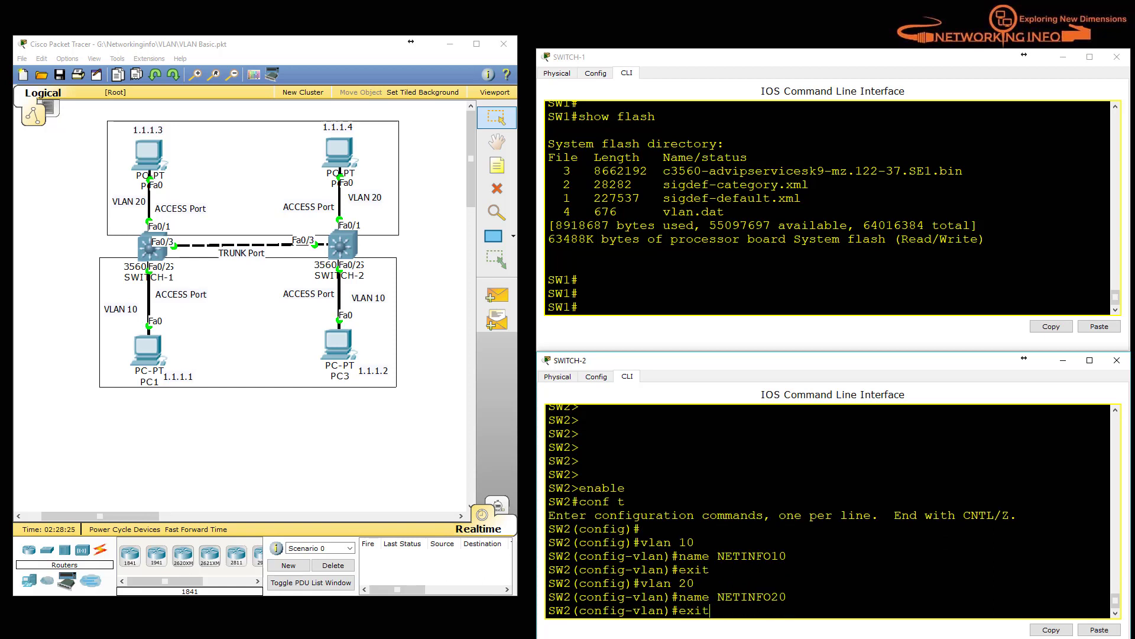
key(Return)
- Leave configuration mode on SWITCH-2 and display its VLANs with show vlan brief
text(exit)
key(Return)
text(show vlan brief)
key(Return)
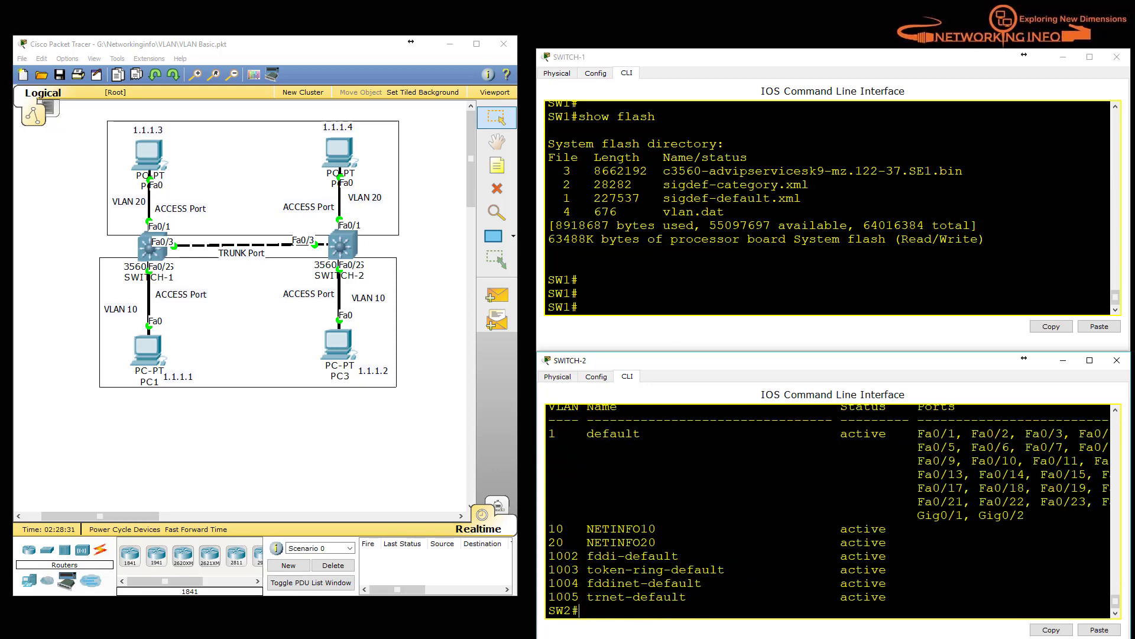
- Run show vlan brief on SWITCH-1 and compare its VLAN 10 and 20 entries with SWITCH-2's
click(678, 329)
text(show vlan brief)
key(Return)
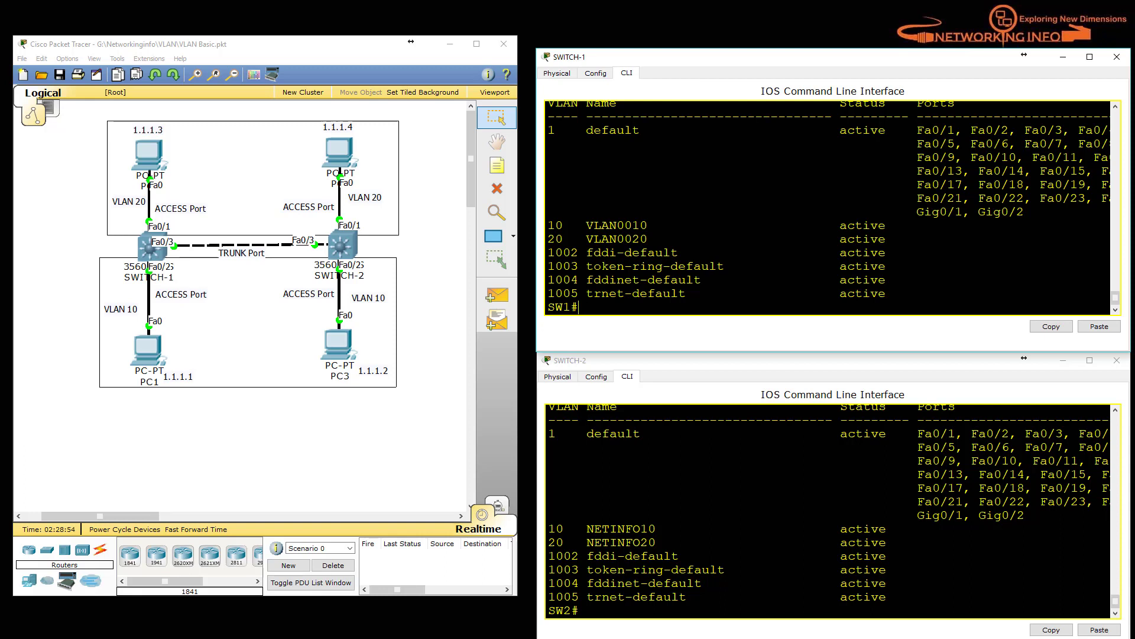
drag(551, 225, 886, 238)
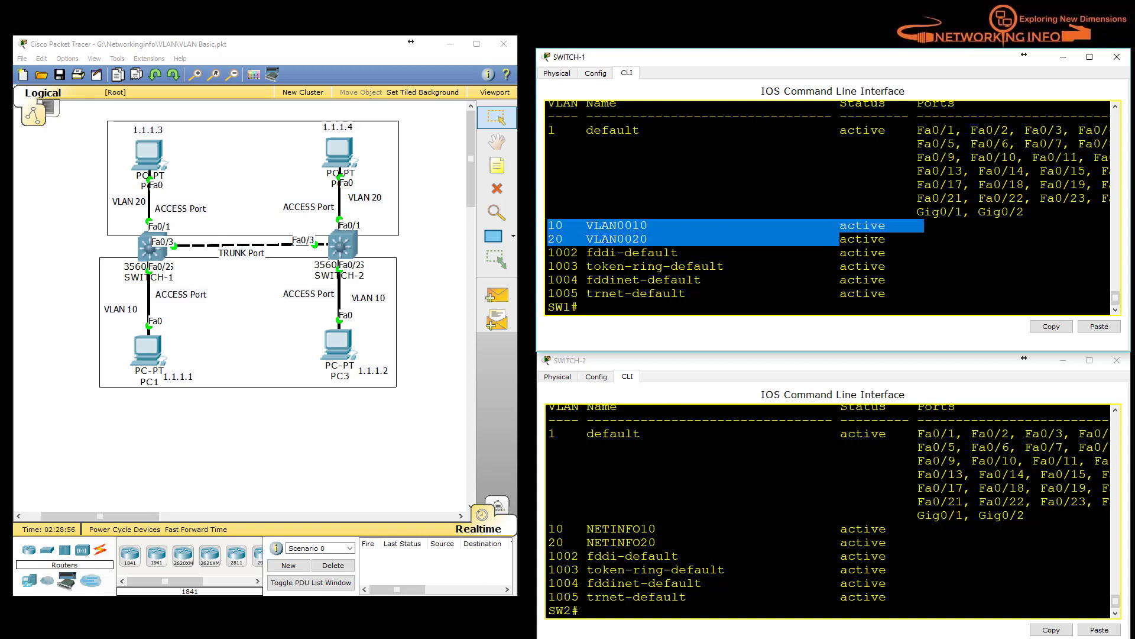
click(156, 435)
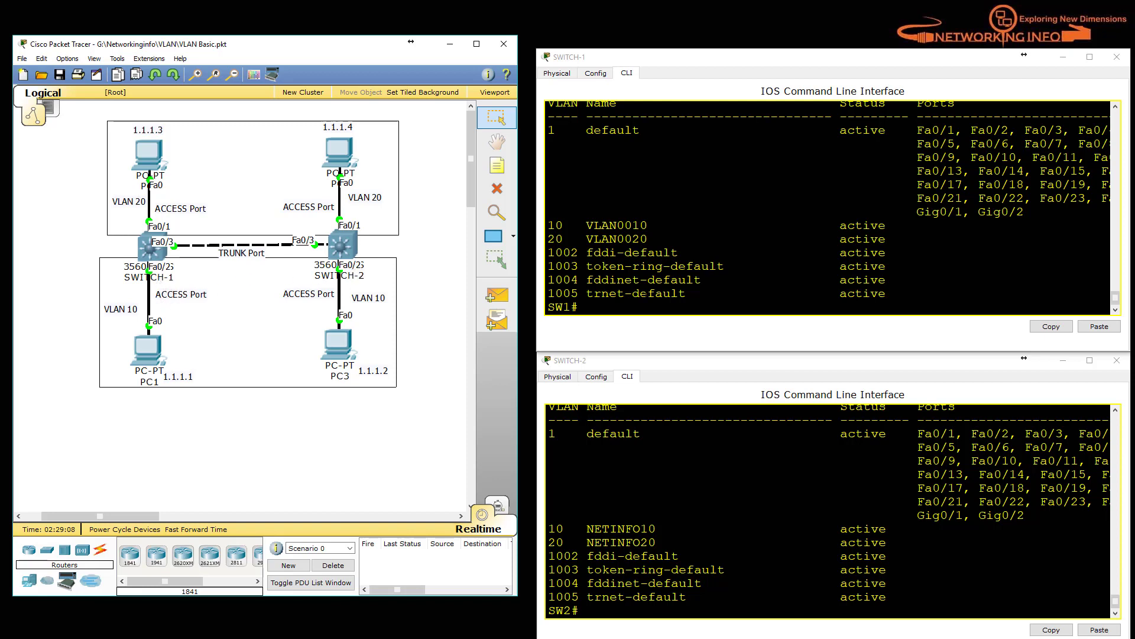
- On SWITCH-1, enter global configuration mode and set interface fa0/2 to switchport mode access
click(579, 307)
key(Return)
text(conf t)
key(Return)
key(Return)
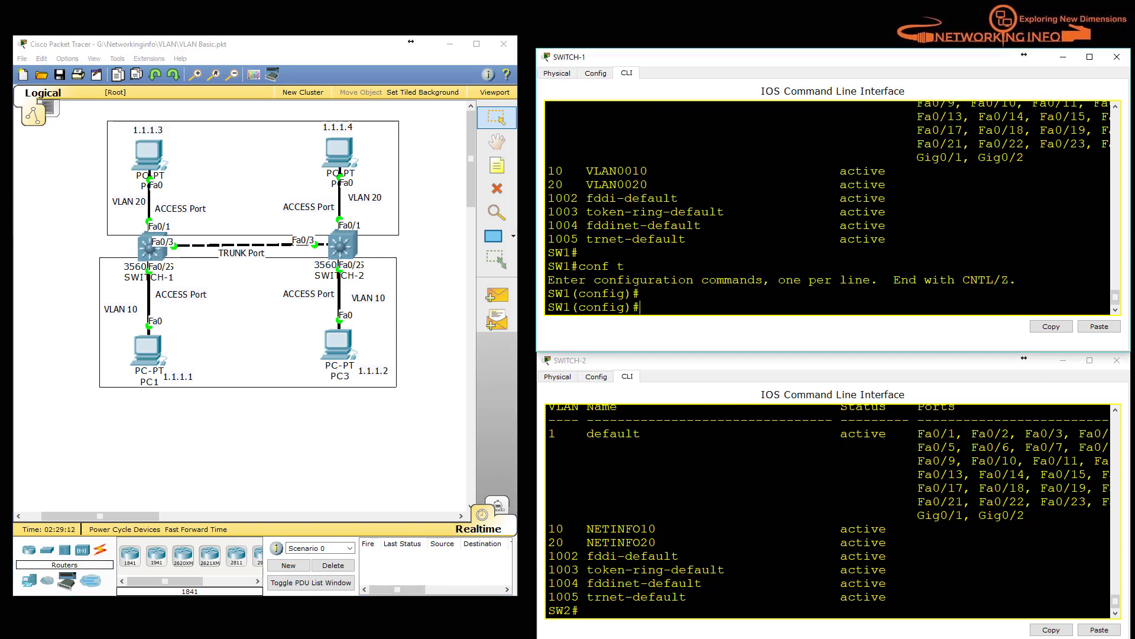
text(interface fa0/2)
key(Return)
text(switch)
key(Tab)
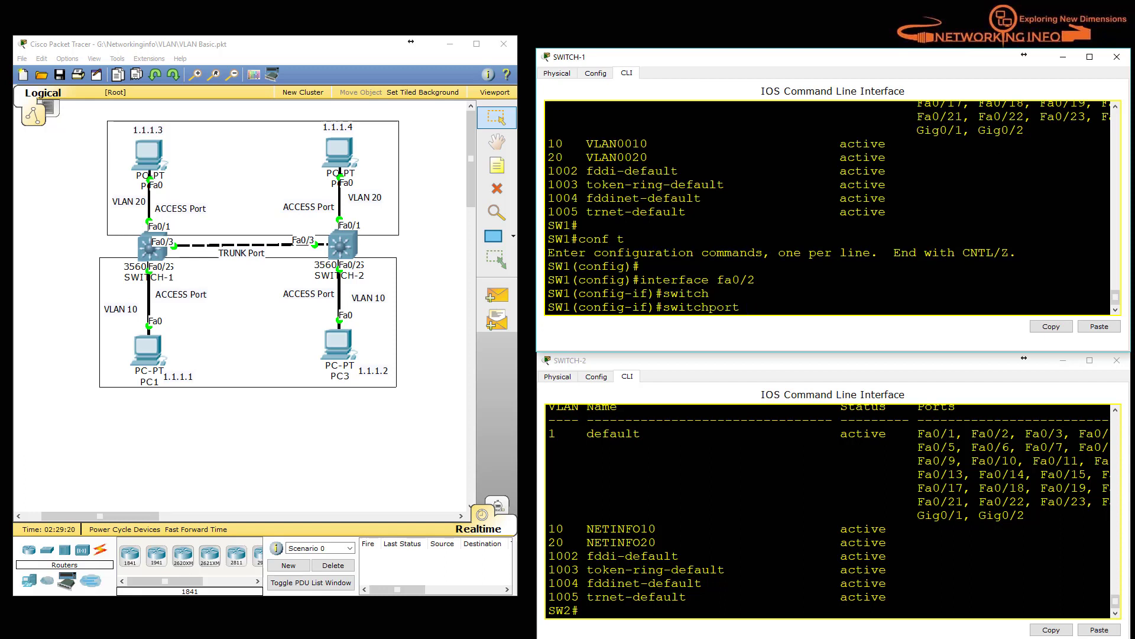
text(mode)
key(Tab)
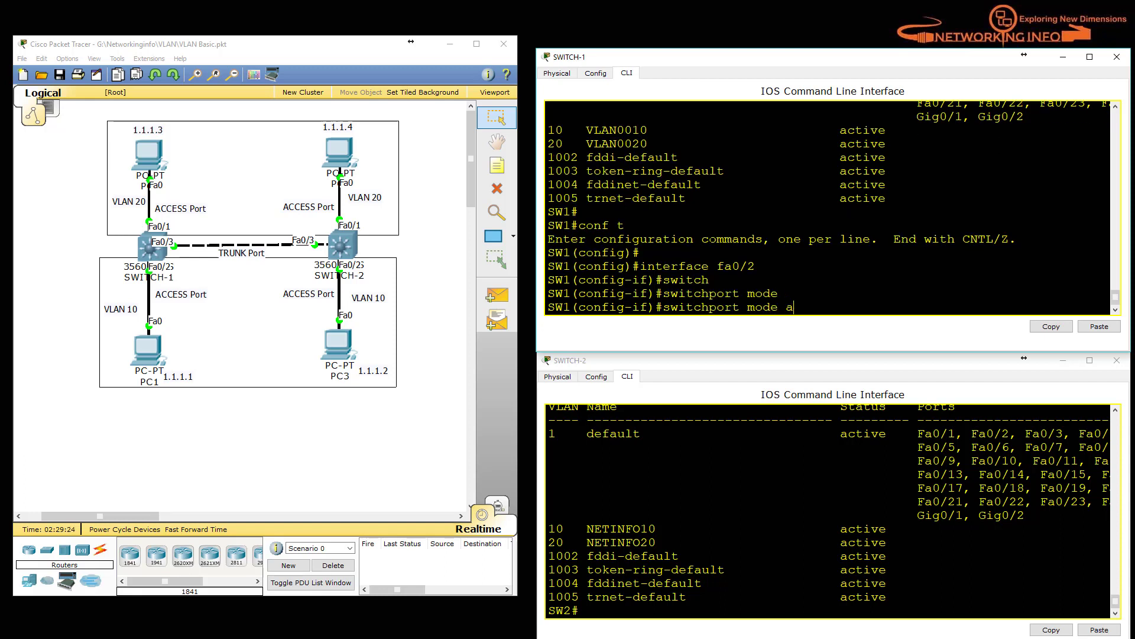
text(ac)
key(Tab)
key(Return)
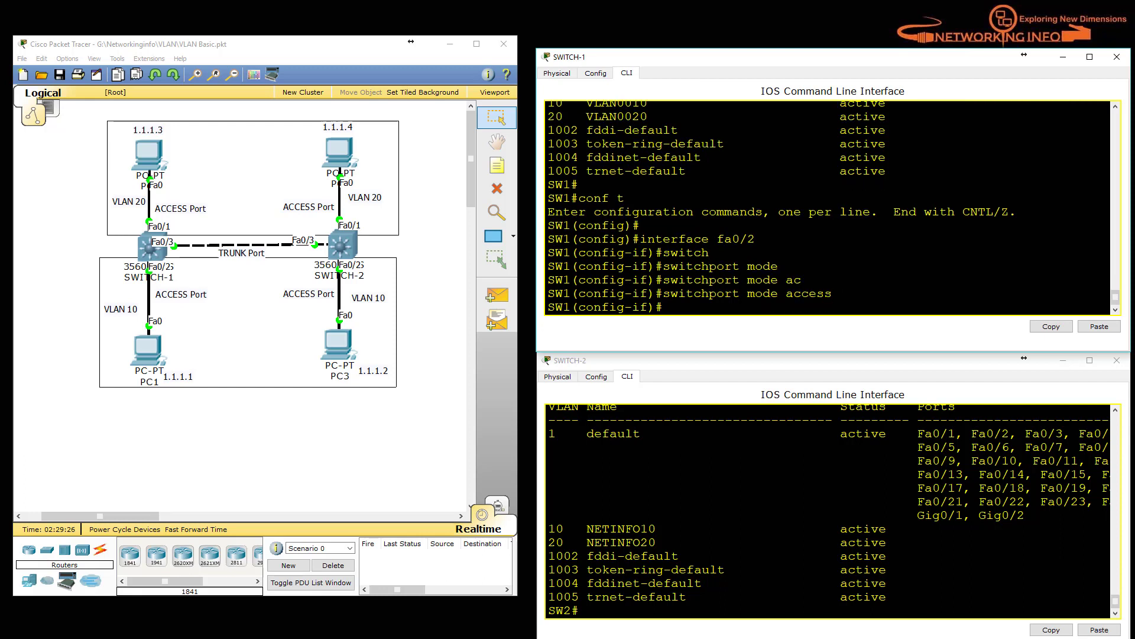
- Assign SWITCH-1's fa0/2 to access VLAN 10 and exit to global configuration mode
text(switc)
key(Tab)
text(access)
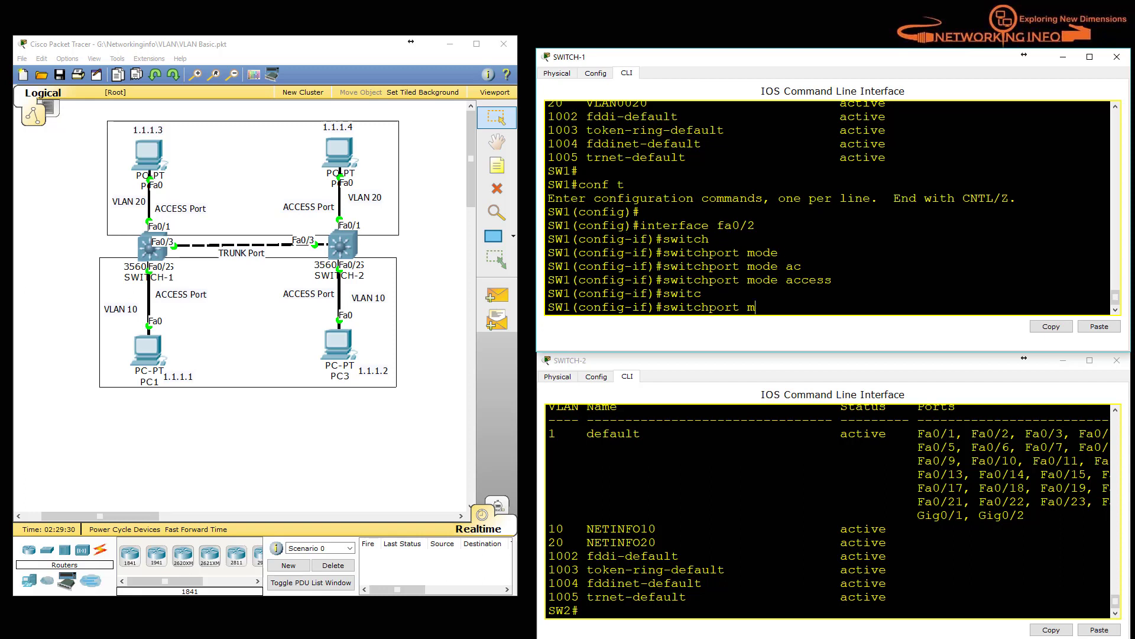
key(Tab)
text(vlan)
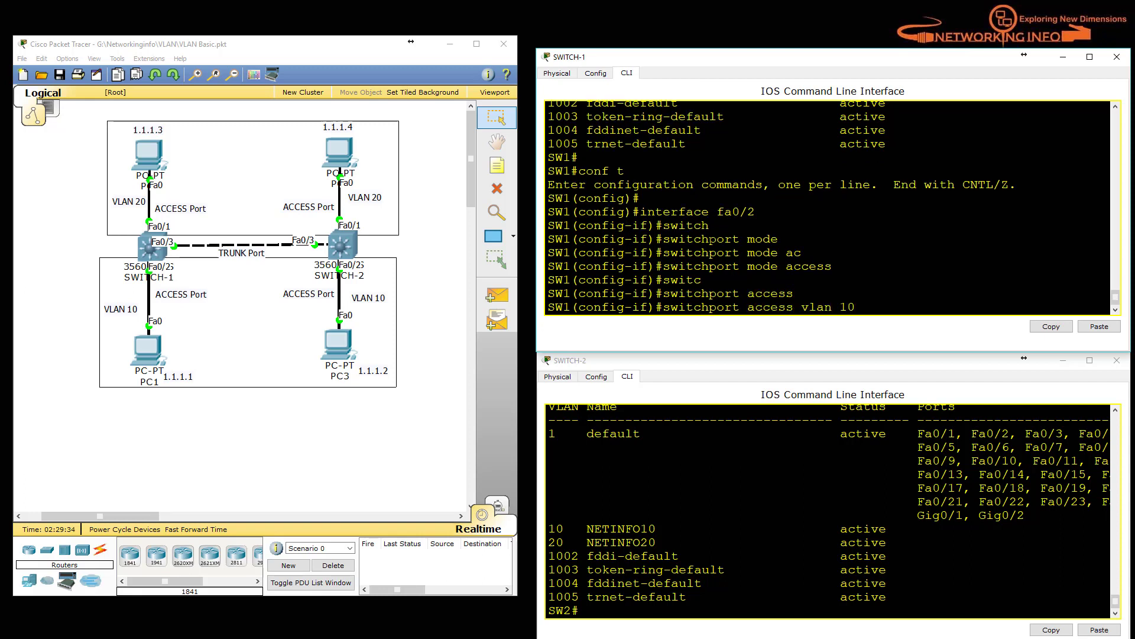
key(Return)
text(exit)
key(Return)
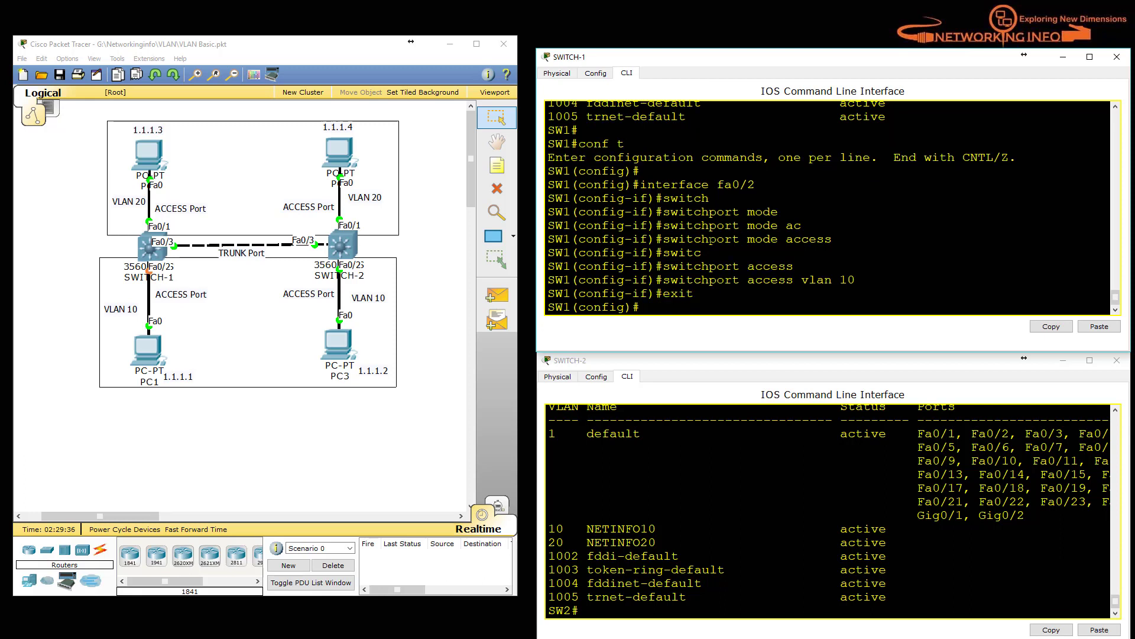
key(Return)
key(Return)
key(Return)
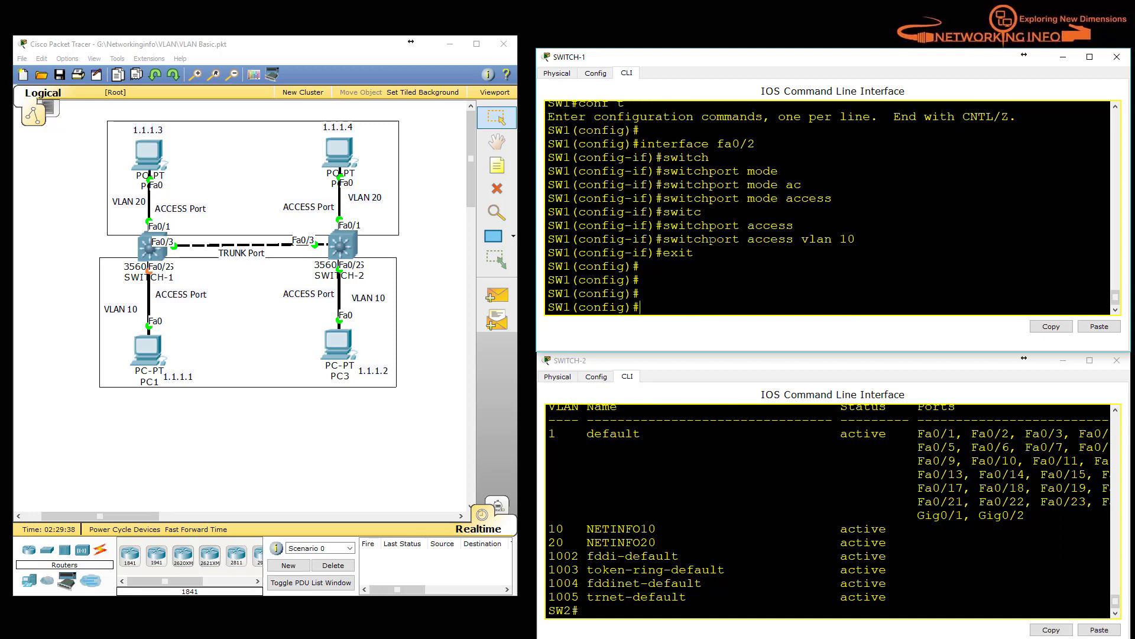
- On SWITCH-2, enter global configuration mode and set interface fa0/2 to switchport mode access
click(672, 515)
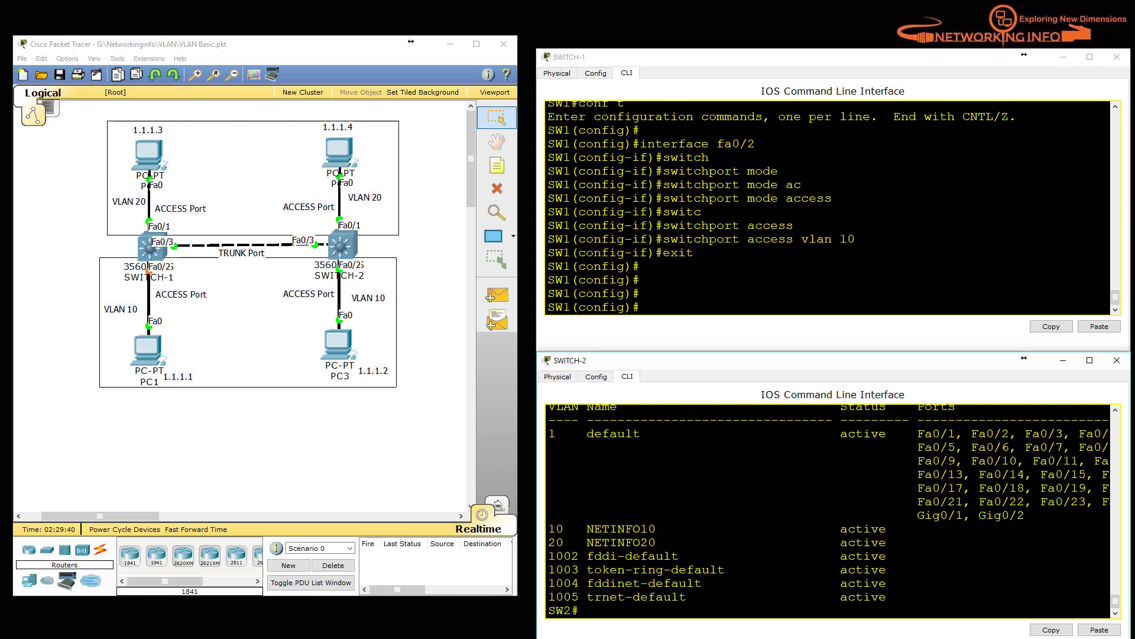
key(Return)
text(conf t)
key(Return)
key(Return)
key(Return)
text(int fa0/2)
key(Return)
text(switchport acces)
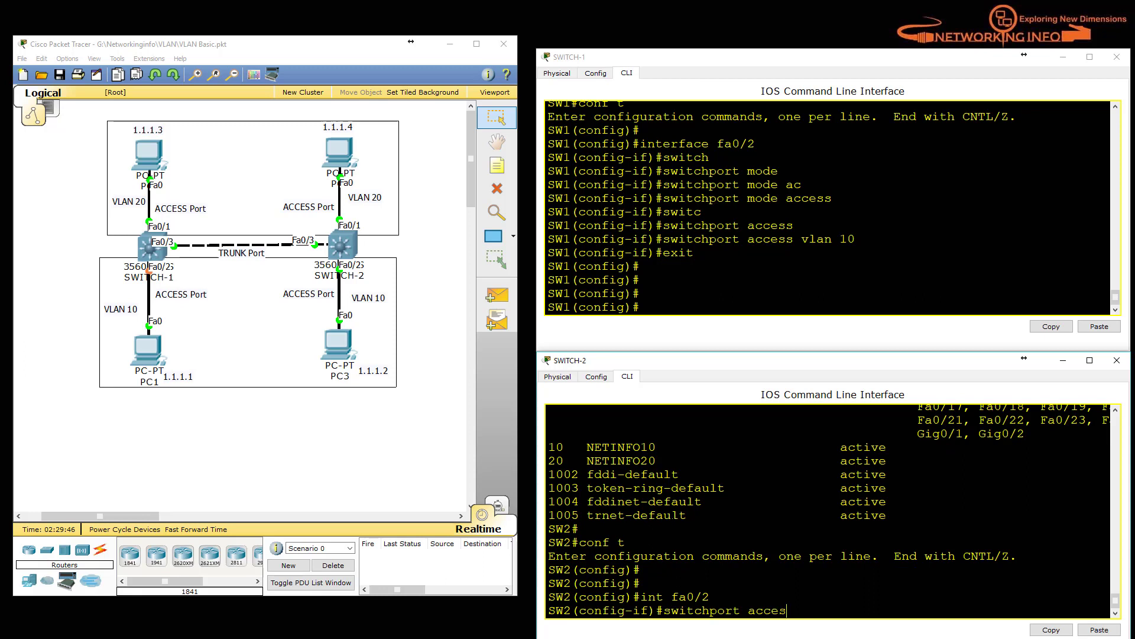
key(BackSpace)
key(BackSpace)
key(BackSpace)
key(BackSpace)
key(BackSpace)
text(mode access)
key(Return)
- Assign SWITCH-2's interface fa0/2 to access VLAN 10
text(switchpor)
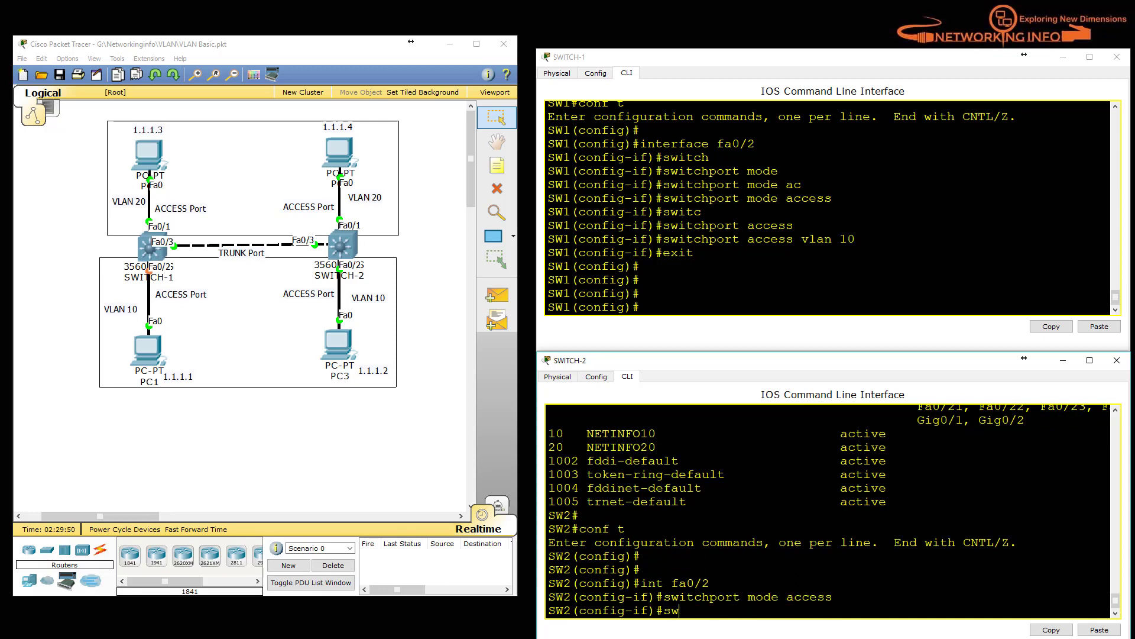
text(t acc)
text(ess valn)
key(BackSpace)
key(BackSpace)
text(lan 10)
key(Return)
key(Return)
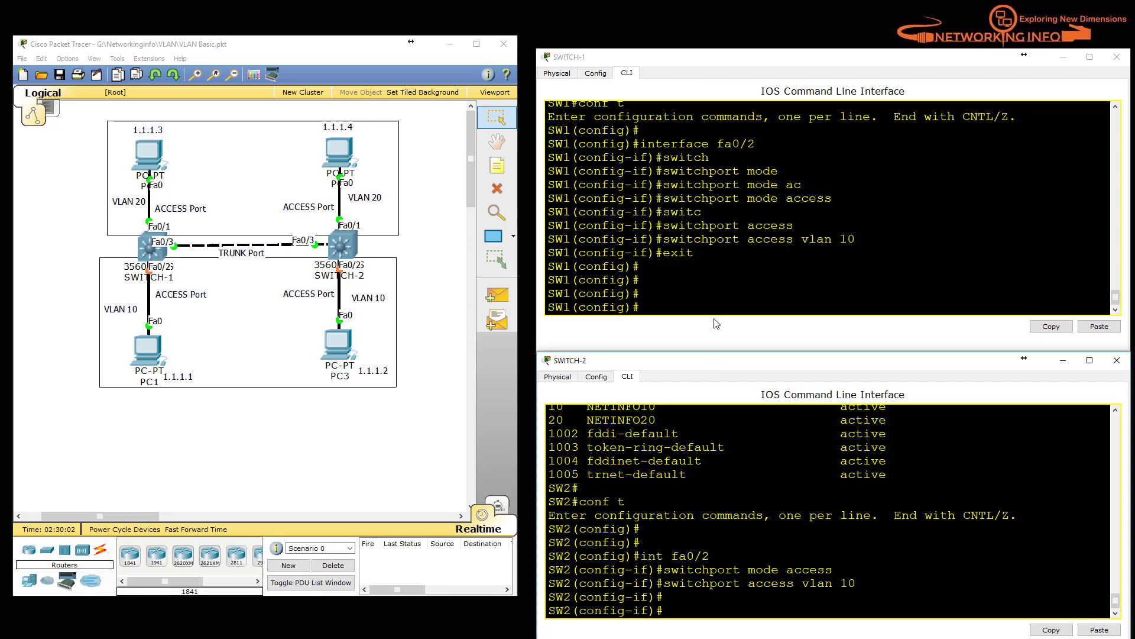
- On SWITCH-1, open interface fa0/1 for configuration and set it to switchport mode access
click(725, 225)
key(Return)
text(int fa0/)
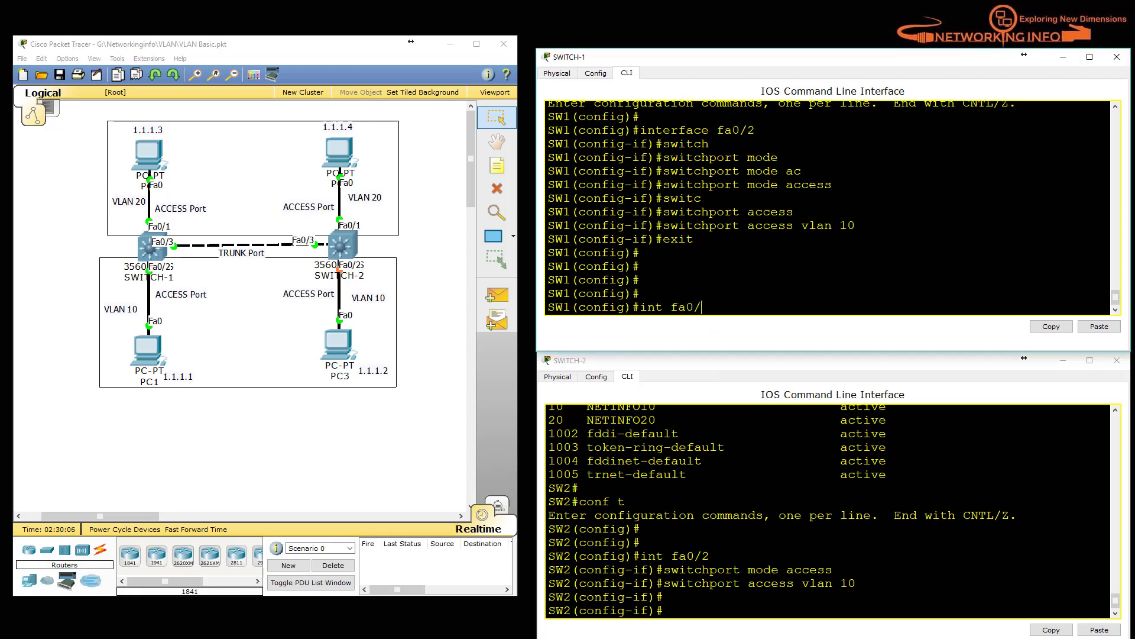
text(1)
key(Return)
text(s)
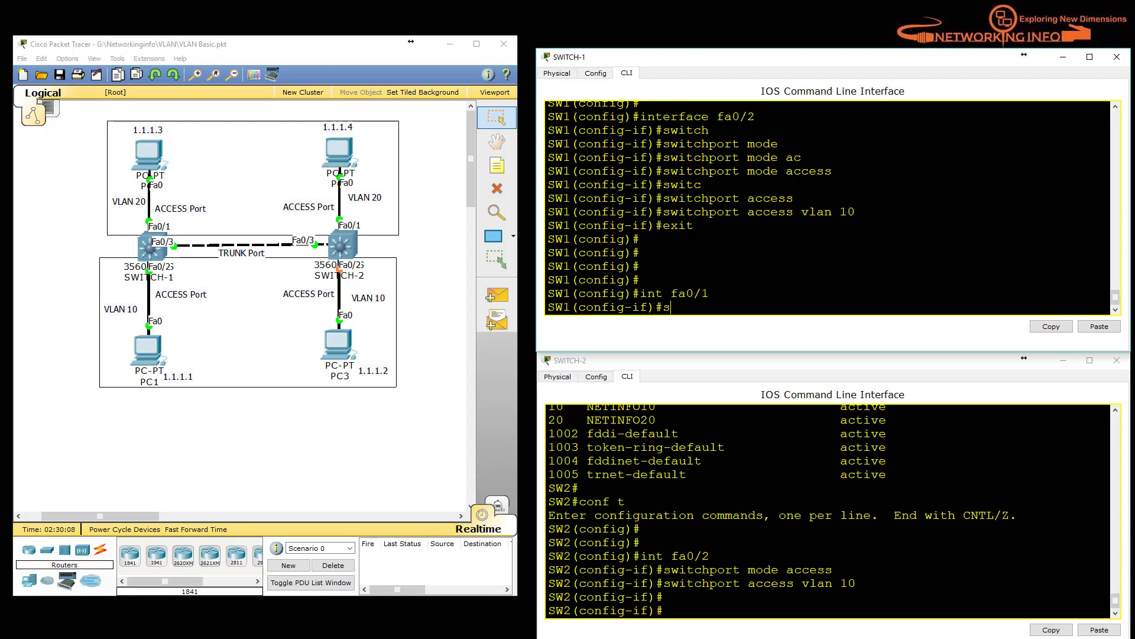
text(wi)
key(Tab)
text(mod)
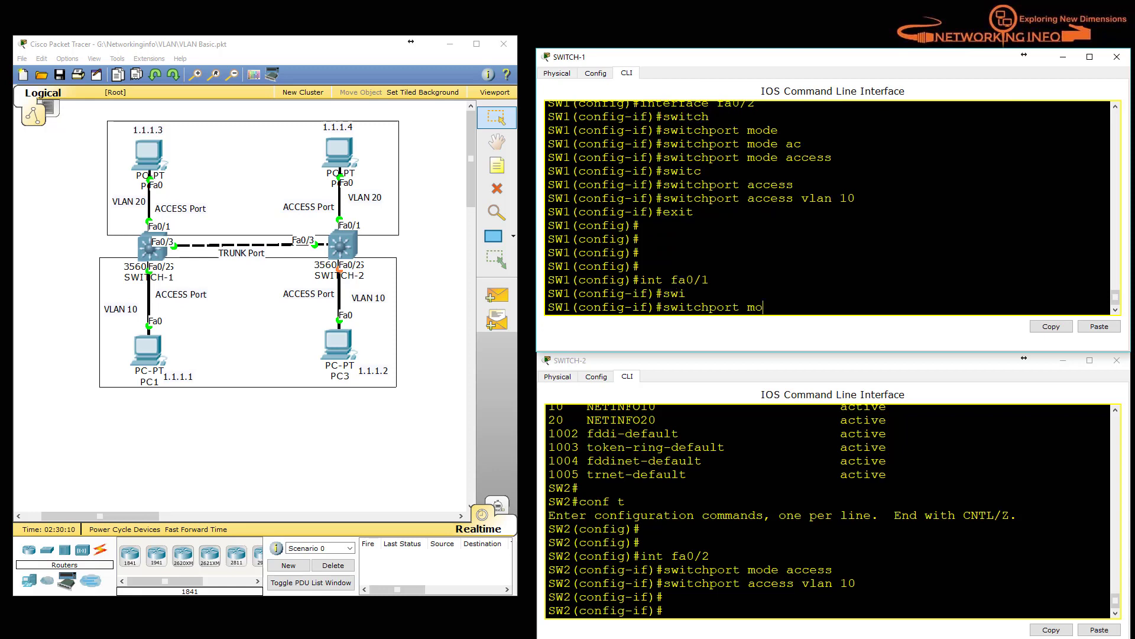
key(Tab)
text(ac)
key(Tab)
key(Return)
- Assign SWITCH-1's interface fa0/1 to access VLAN 20
text(swi)
key(Tab)
text(access)
key(Tab)
text(vlan 20)
key(Return)
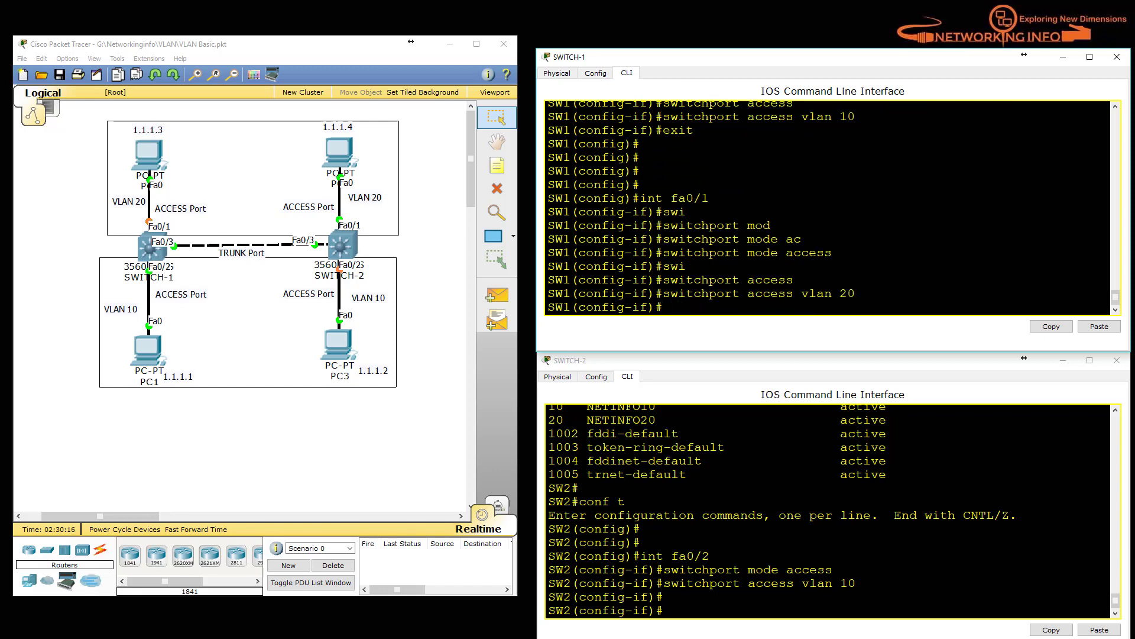
- On SWITCH-2, leave the fa0/2 configuration and set interface fa0/1 to switchport mode access
click(828, 474)
key(Return)
text(exit)
key(Return)
text(int fa0/1)
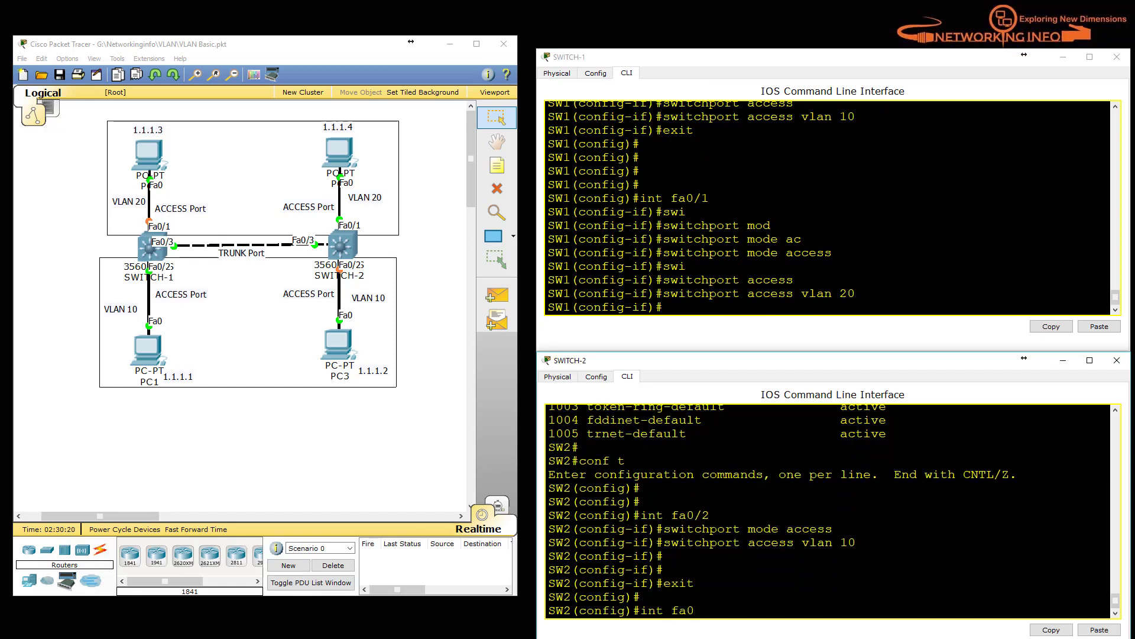
key(Return)
text(swi)
key(Tab)
text(mo)
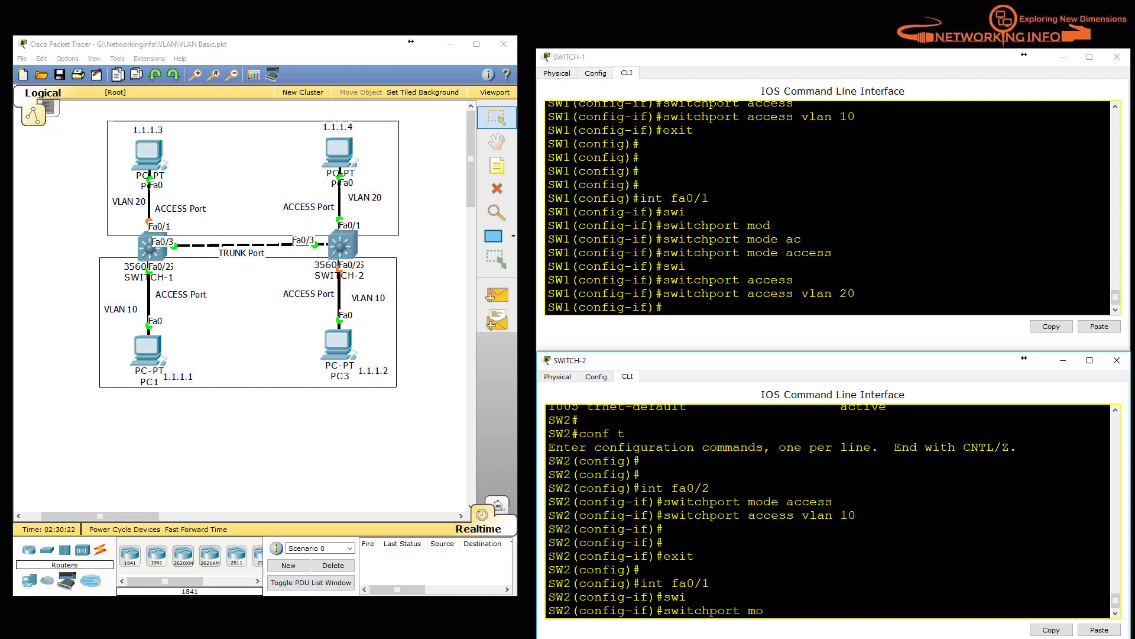
text(de access)
key(Return)
- Assign SWITCH-2's fa0/1 to access VLAN 20 and exit to privileged EXEC mode
text(switchport ac)
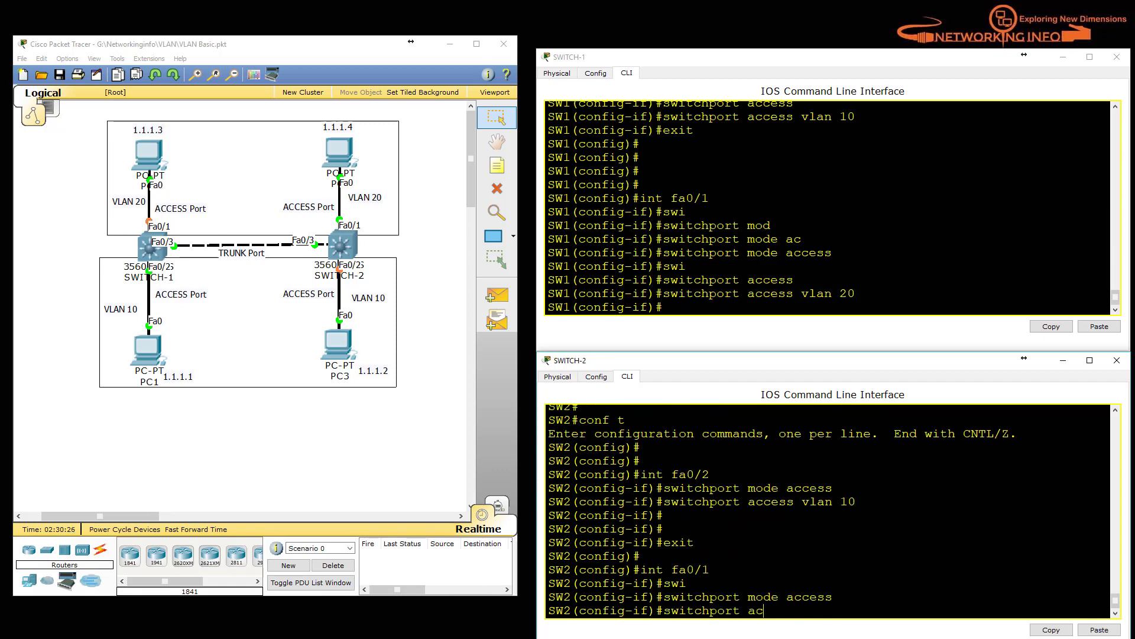
text(cess vlan 20)
key(Return)
text(exit)
key(Return)
text(exit)
key(Return)
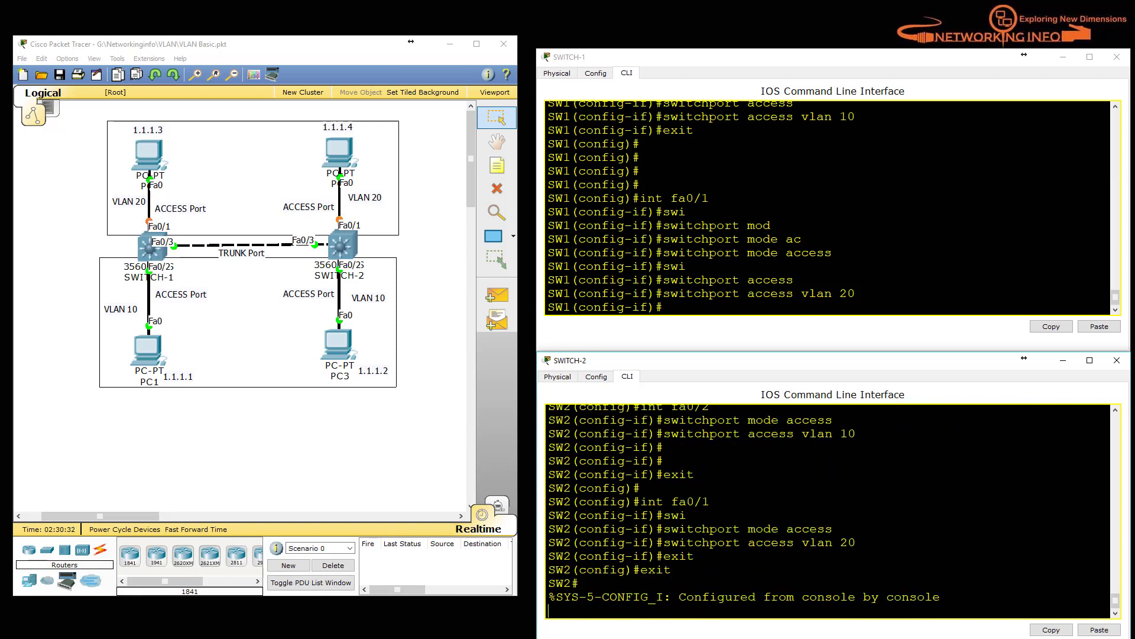
- Leave configuration mode on SWITCH-1 and display its VLAN port assignments with show vlan brief
click(716, 346)
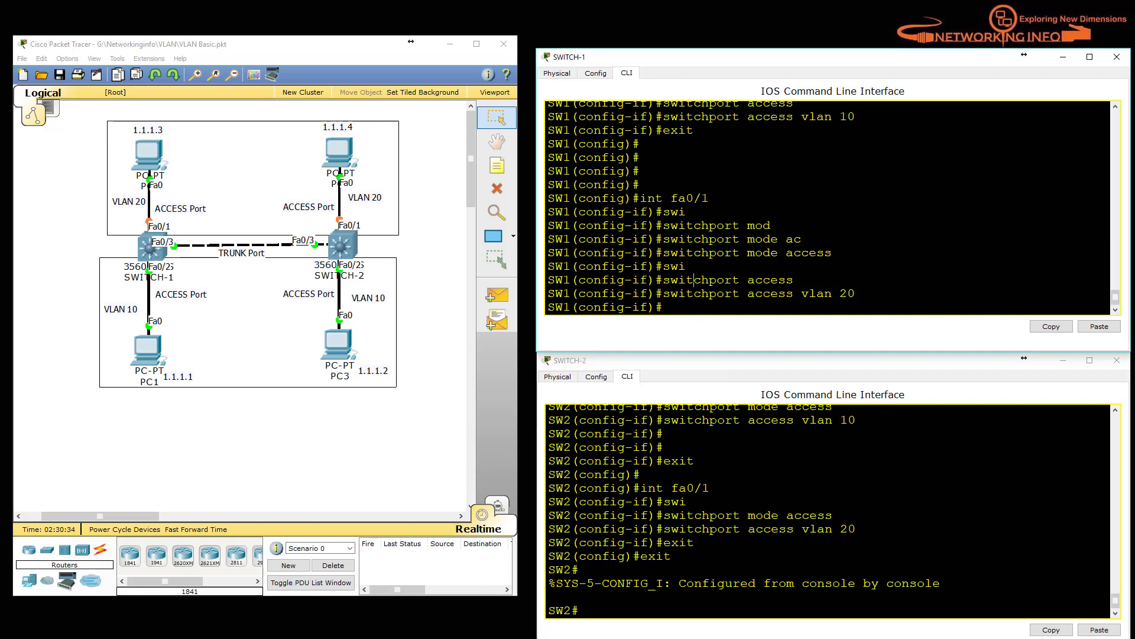
key(Return)
text(exit)
key(Return)
key(Return)
text(exit)
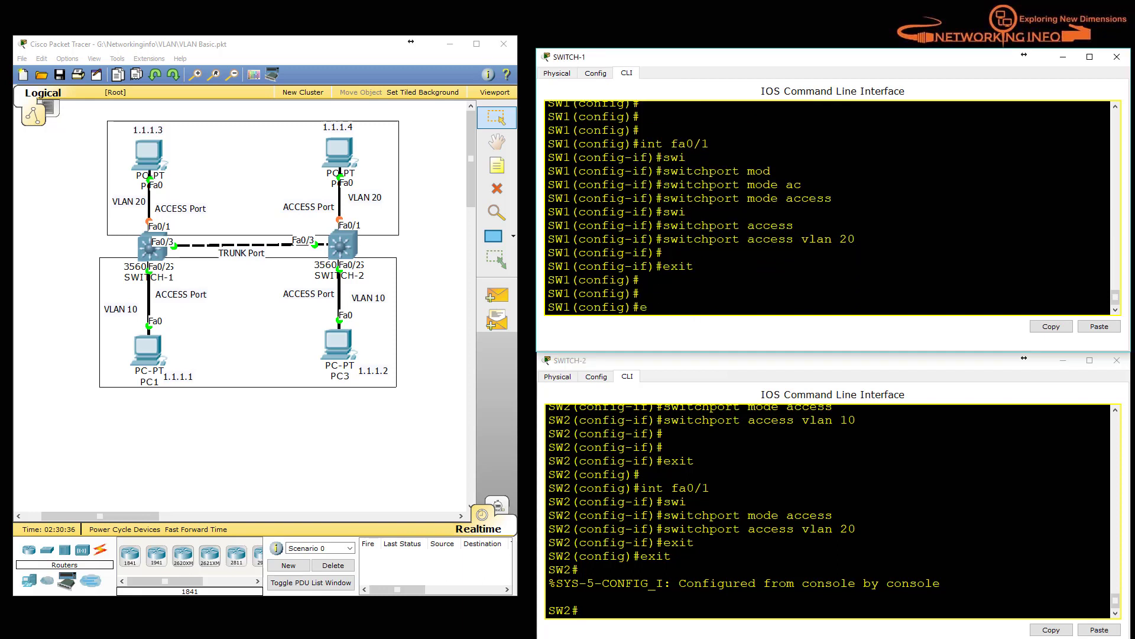
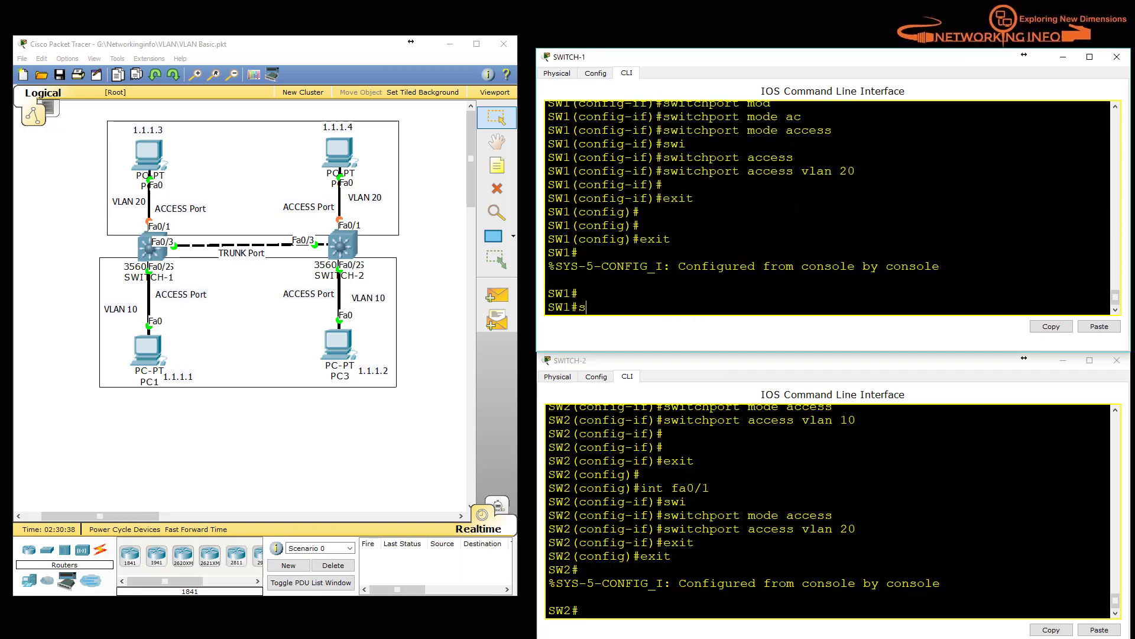
text(rief)
key(Return)
- Run show vlan brief on SWITCH-2 to display its VLAN port assignments
click(657, 542)
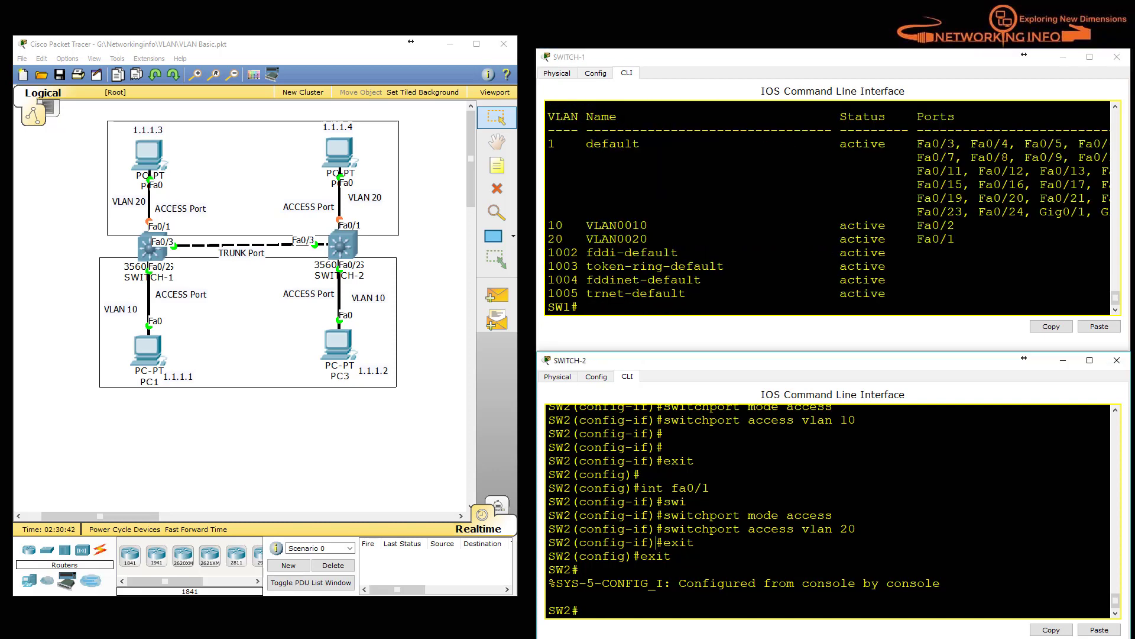
key(Return)
text(sh)
key(BackSpace)
key(BackSpace)
text(show vlan brief)
key(Return)
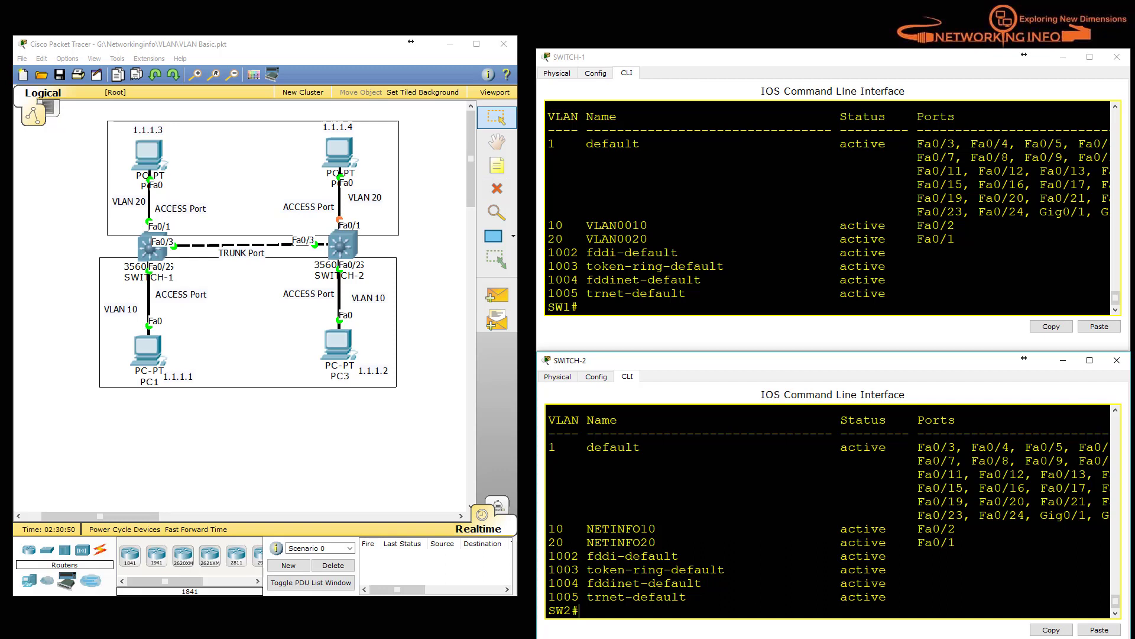
- Compare the ports assigned to VLANs 10 and 20 in the VLAN tables of SWITCH-1 and SWITCH-2
drag(955, 225, 904, 225)
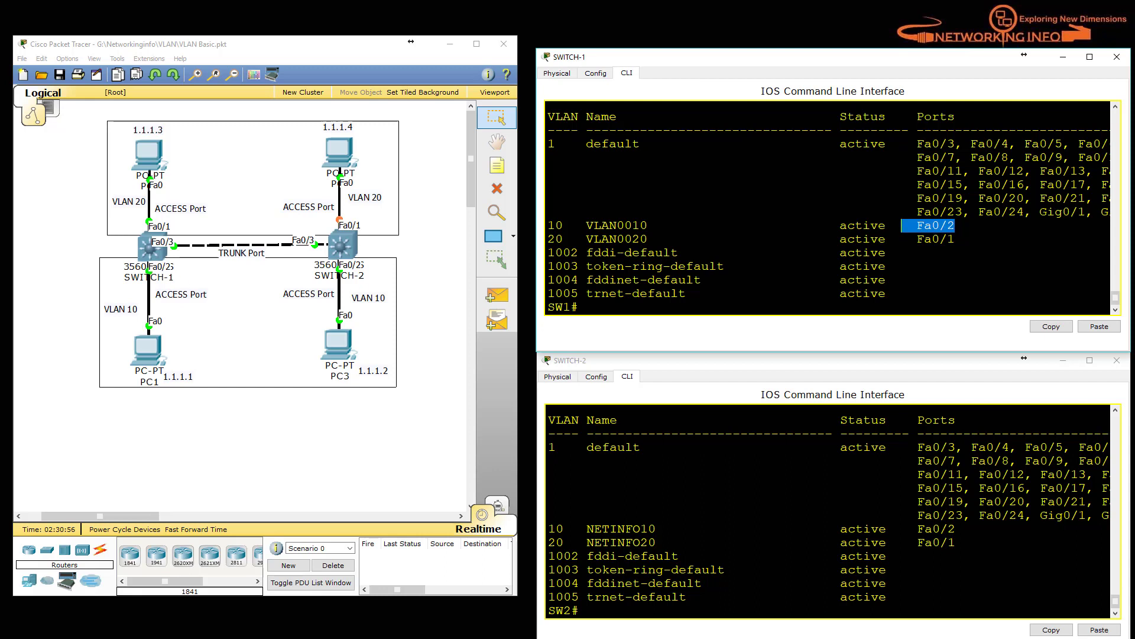
drag(954, 239, 925, 238)
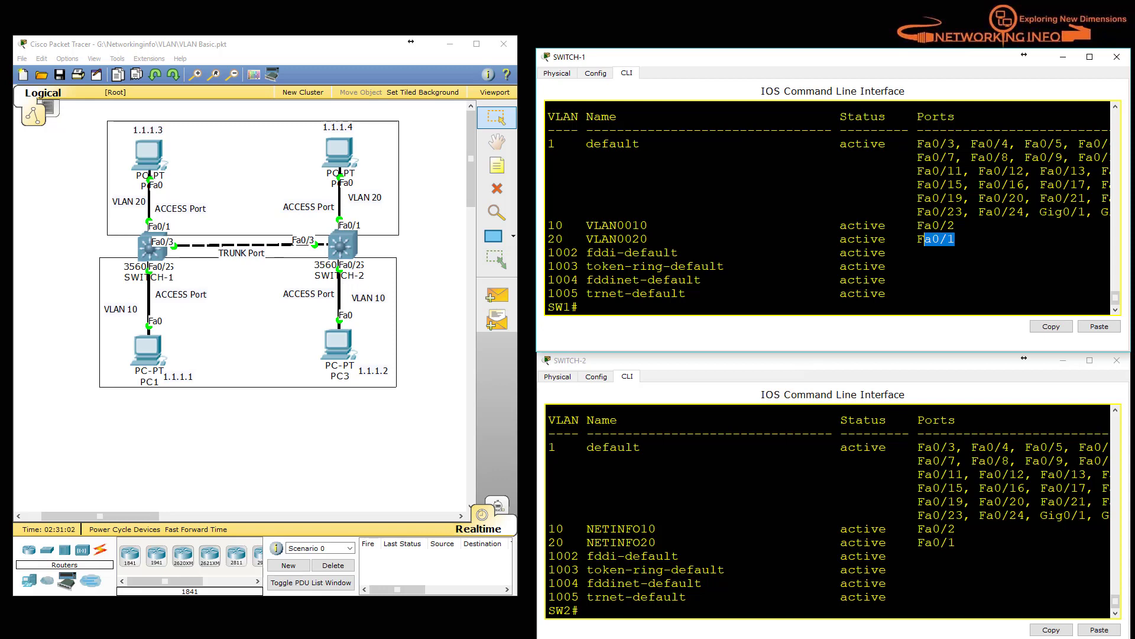
drag(1106, 513, 550, 532)
click(550, 532)
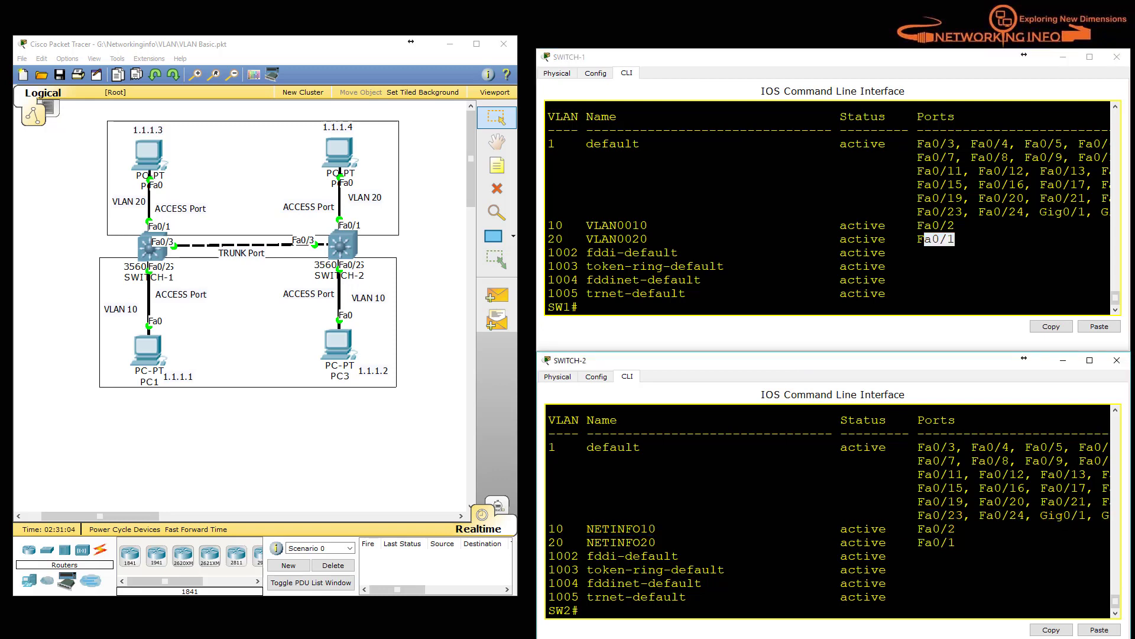
drag(902, 597, 596, 454)
drag(909, 296, 550, 142)
click(730, 223)
click(763, 475)
- Test VLAN 20 by sending a simple PDU from PC 1.1.1.3 to PC 1.1.1.4, and delete the test scenario
click(506, 299)
click(147, 155)
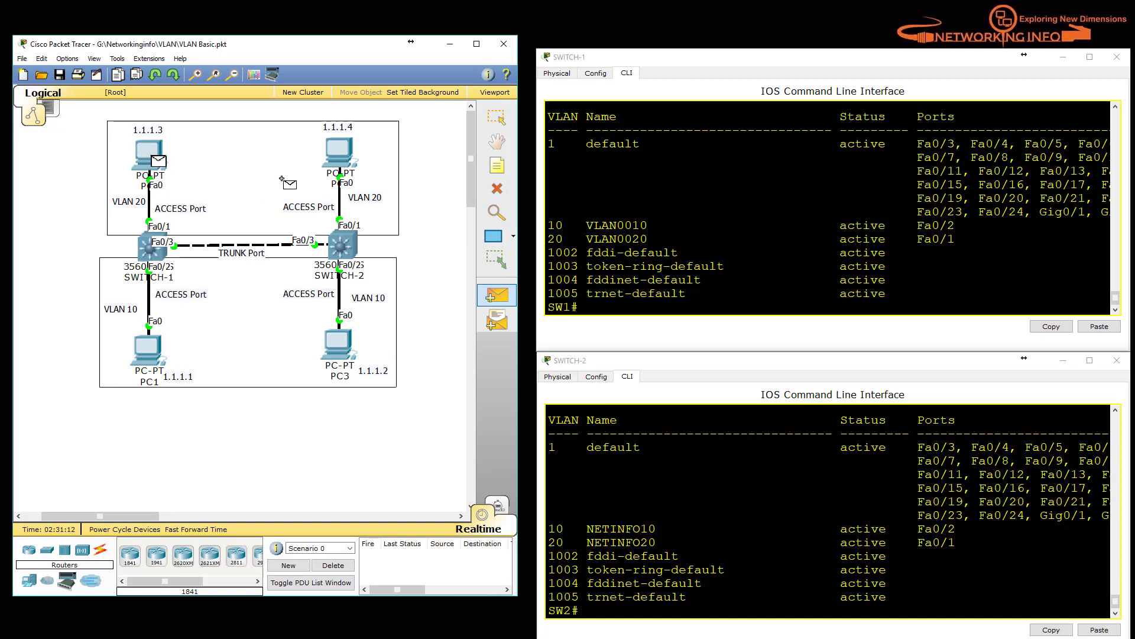
click(350, 153)
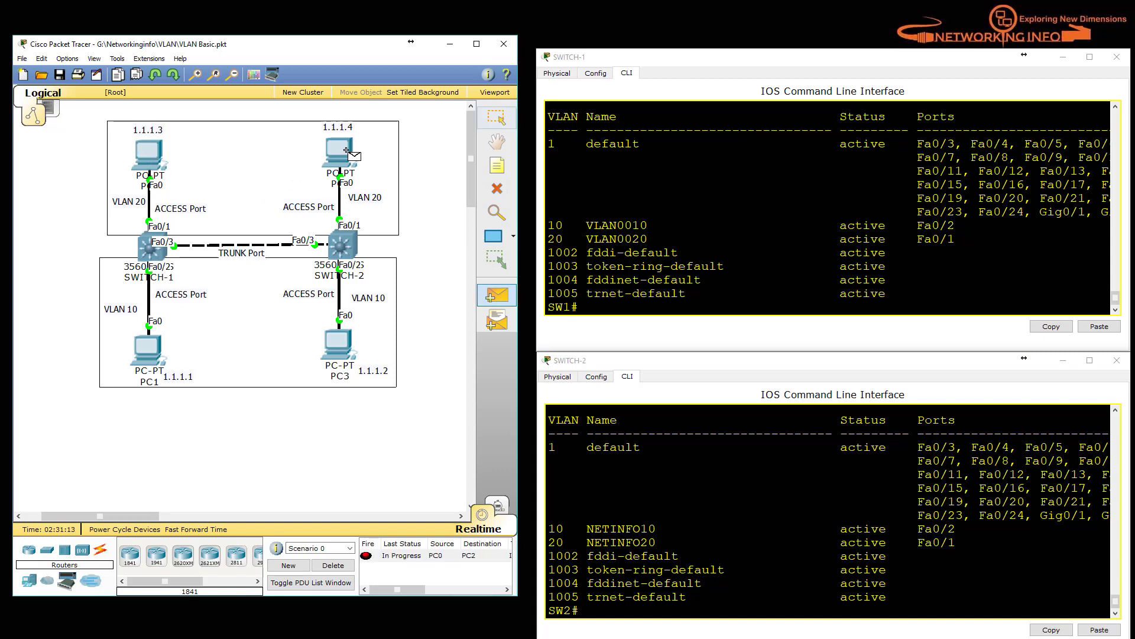
click(422, 562)
click(333, 564)
- Test VLAN 10 by sending a simple PDU from PC 1.1.1.1 to PC 1.1.1.2, and delete the test scenario
click(496, 295)
click(149, 348)
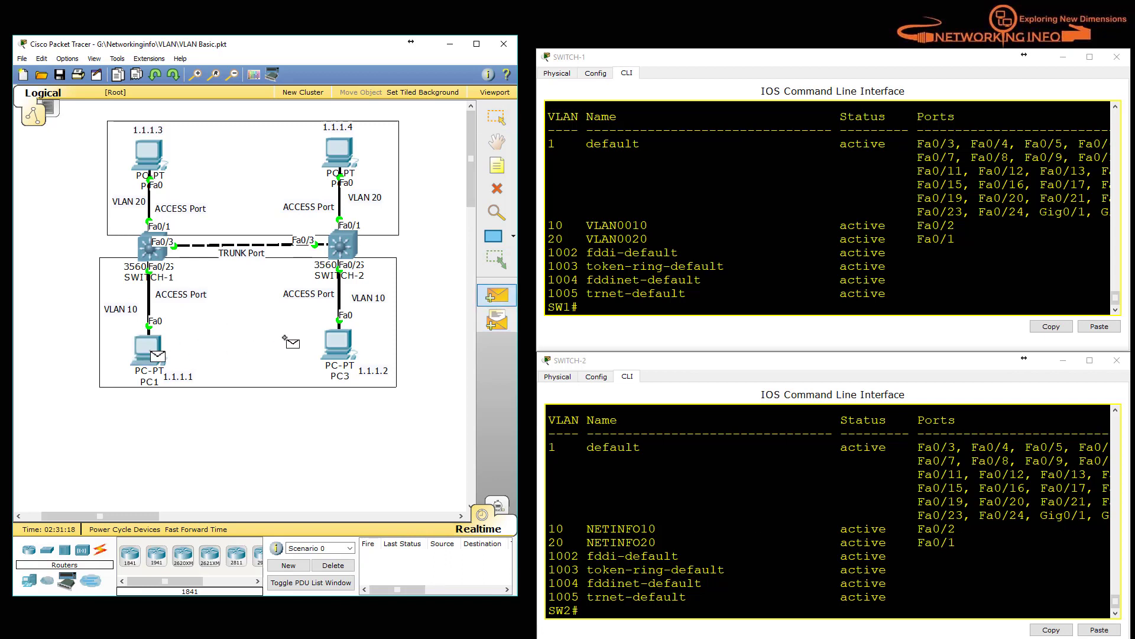
click(340, 346)
click(333, 565)
- Examine the default VLAN 1 entry for the inter-switch port Fa0/3 on both SWITCH-1 and SWITCH-2
click(698, 280)
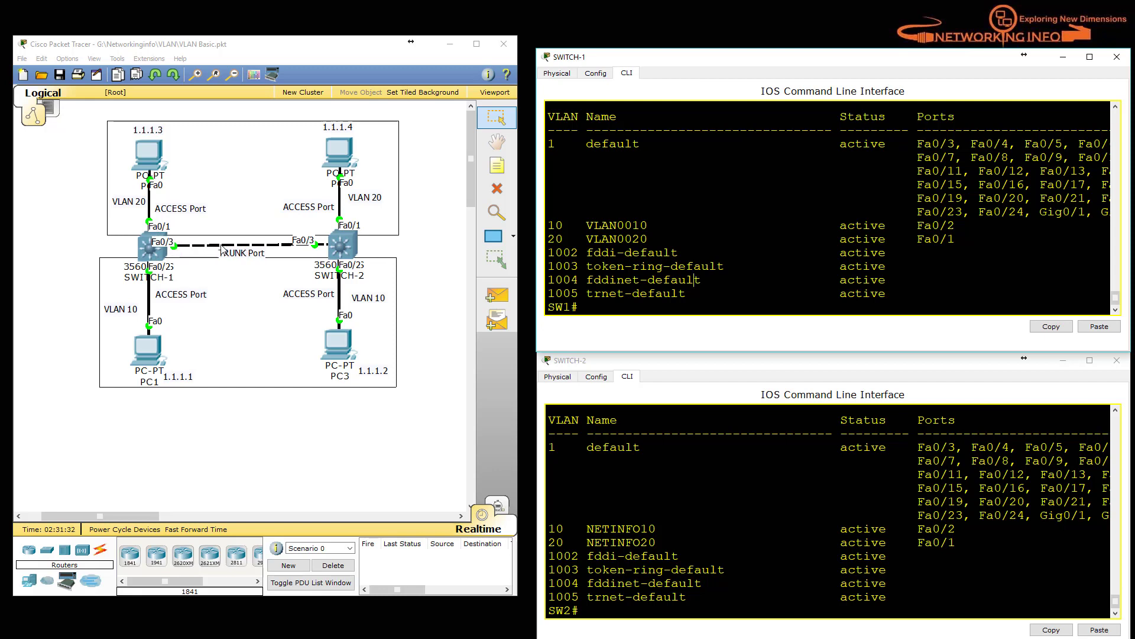
drag(962, 144, 548, 144)
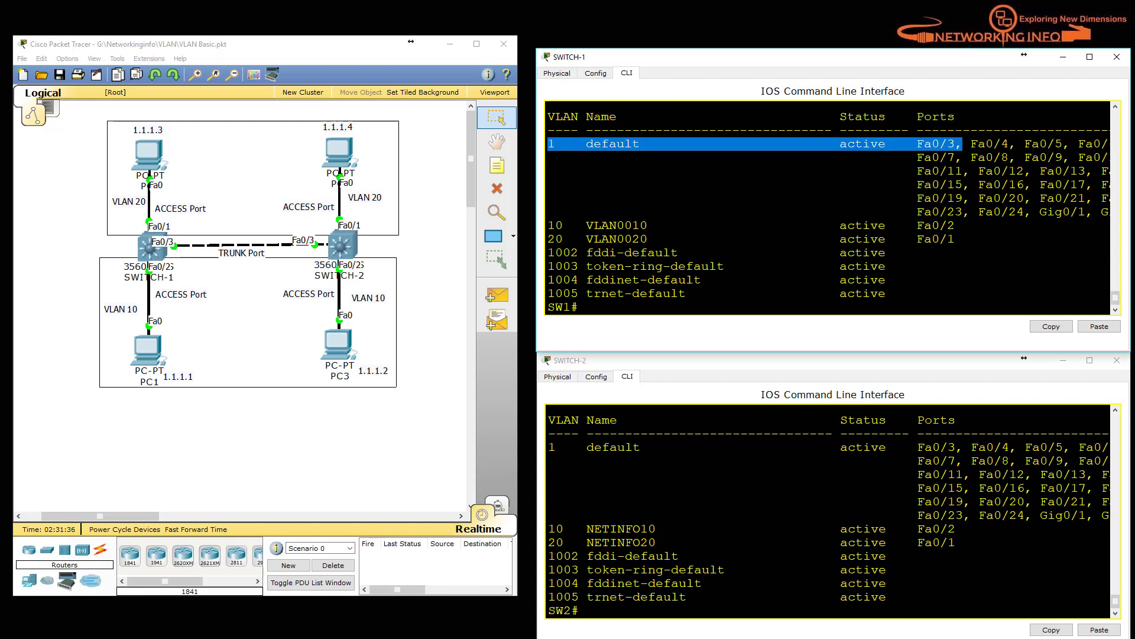
drag(963, 447, 551, 447)
click(964, 143)
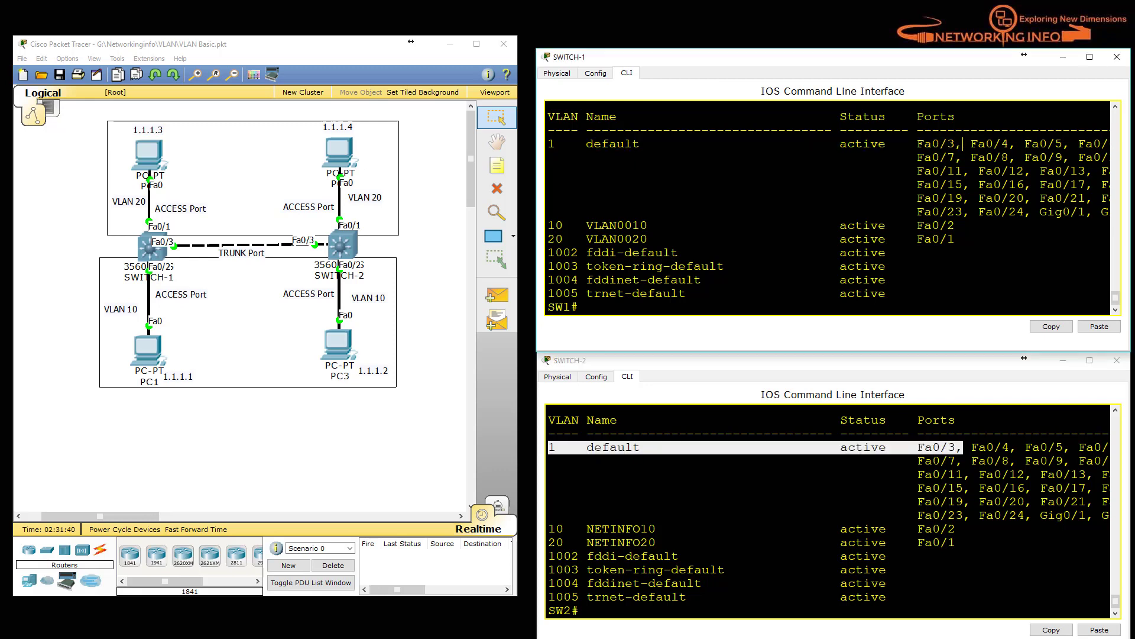
click(963, 448)
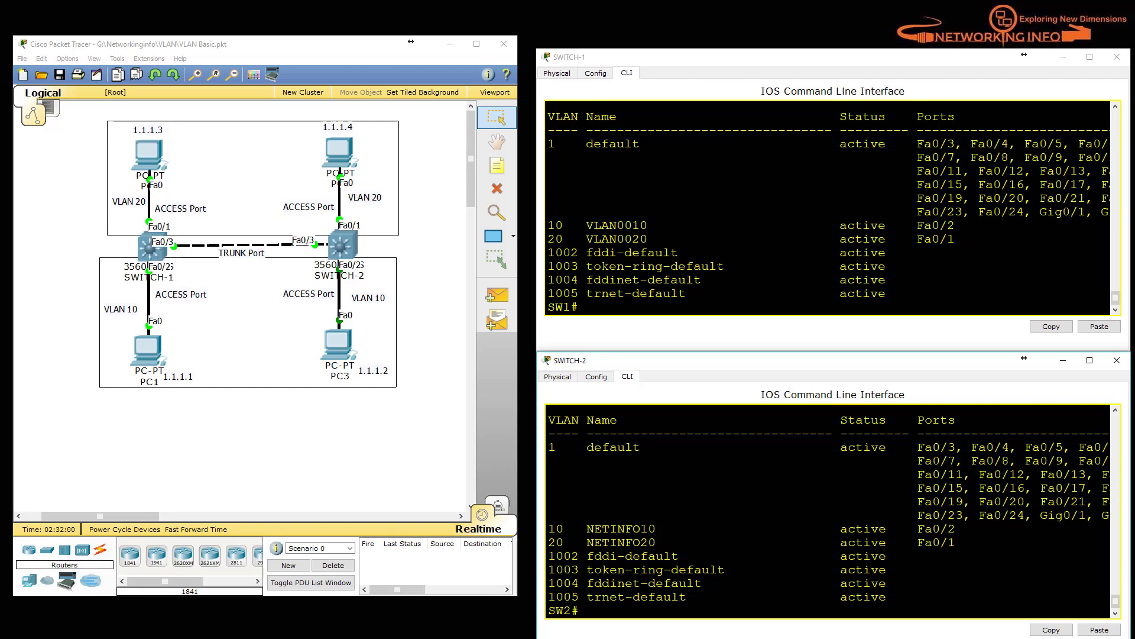
- Enter interface configuration mode for Fa0/3 on SWITCH-1
click(719, 267)
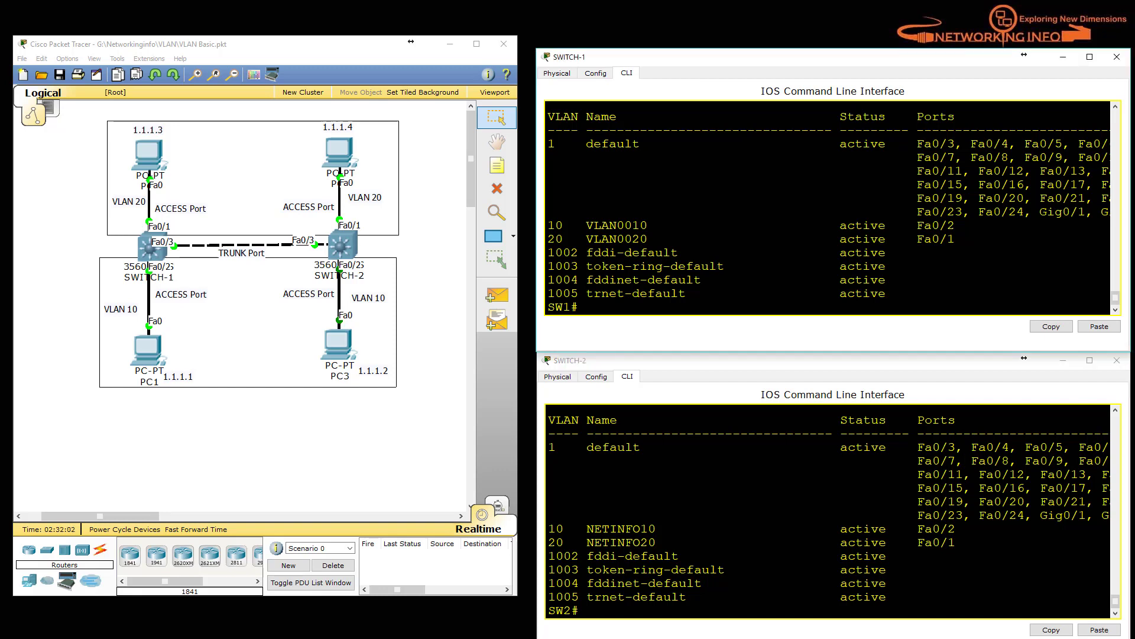
key(Return)
text(conf t)
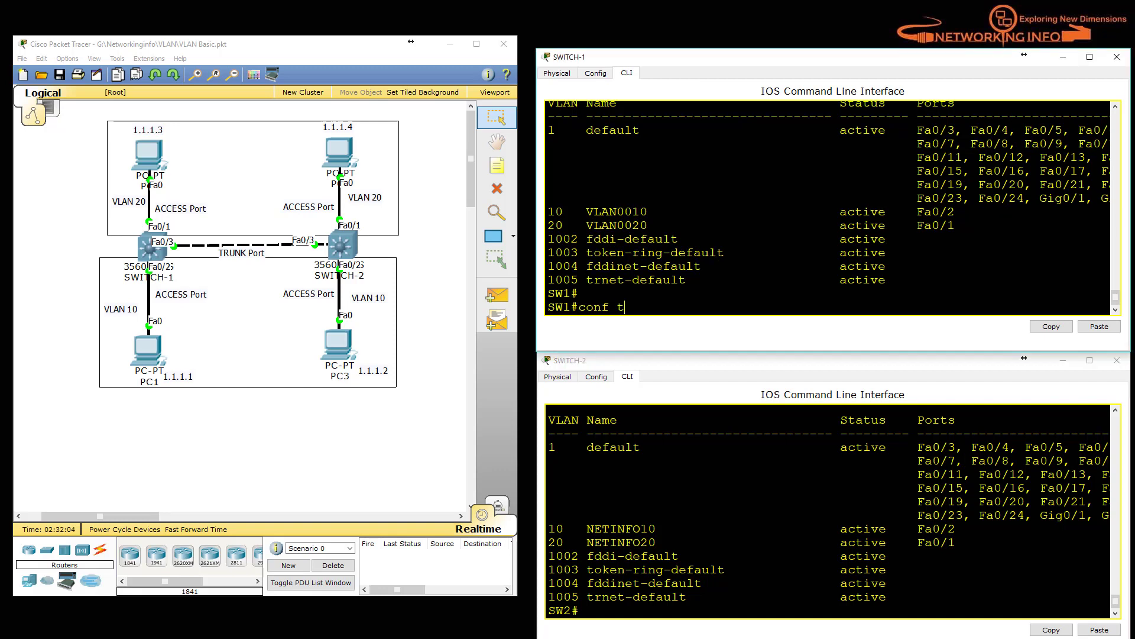
key(Return)
key(Return)
text(int fa0/3)
key(Return)
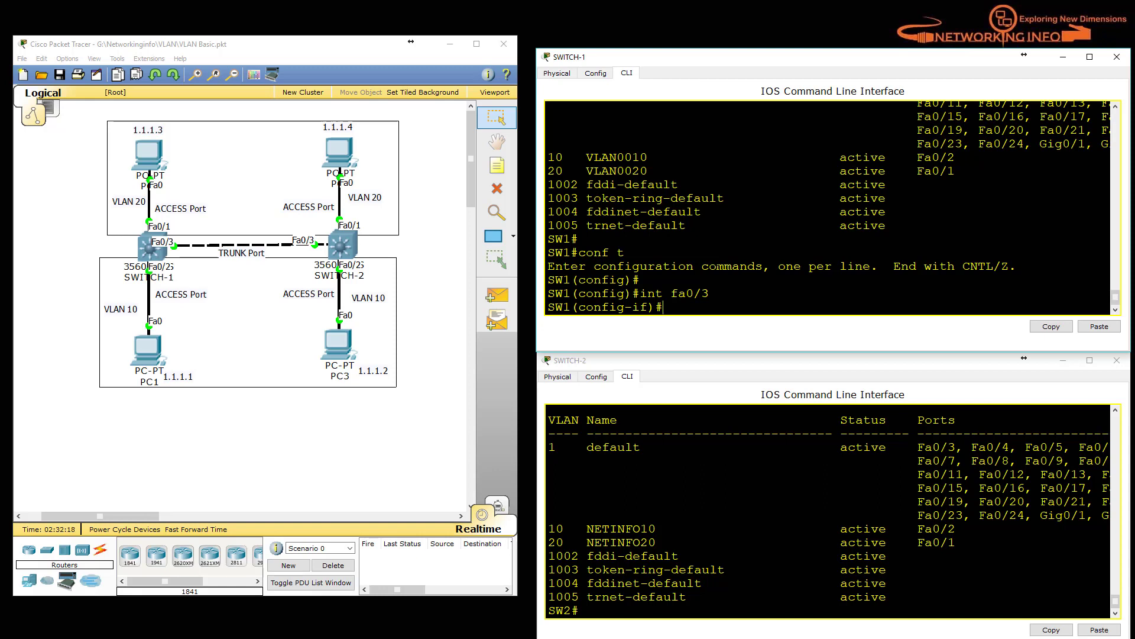
- Set the trunk encapsulation of SWITCH-1's Fa0/3 to dot1q
text(swi)
key(Tab)
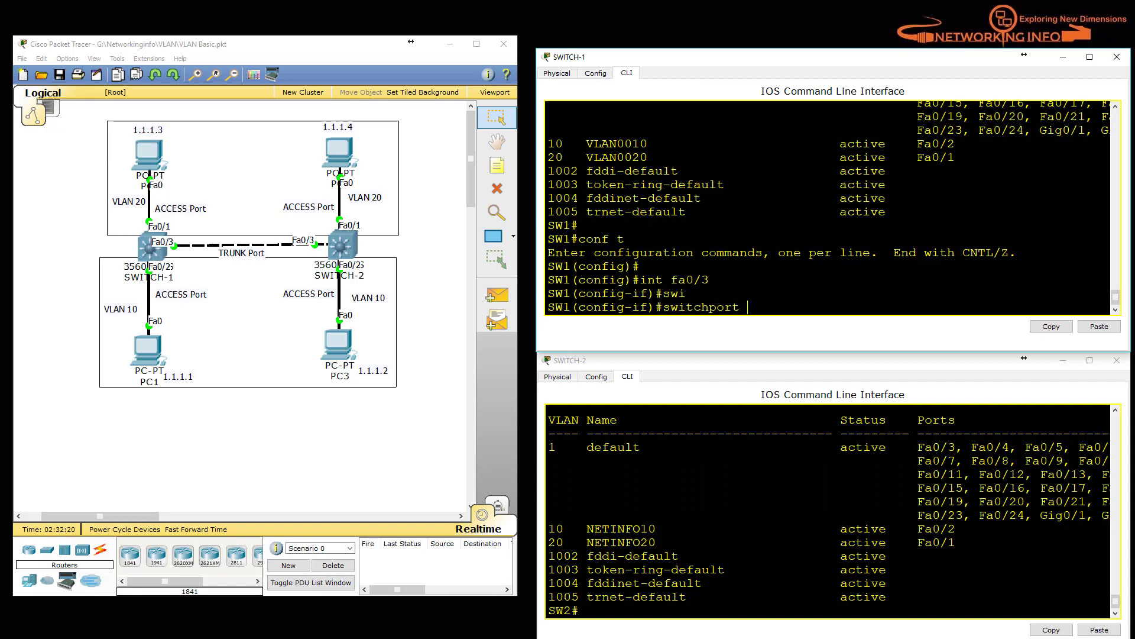
text(tr)
key(Tab)
text(enc)
key(Tab)
text(do)
key(Tab)
key(Return)
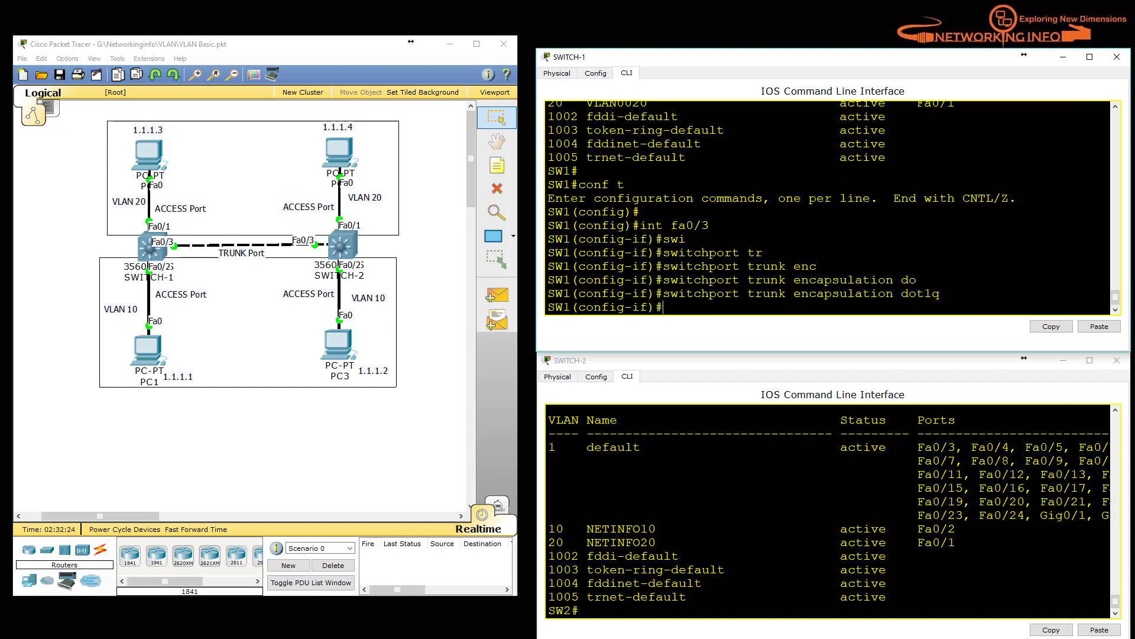
- Set the switchport mode of SWITCH-1's Fa0/3 to trunk
text(swi)
key(Tab)
text(mo)
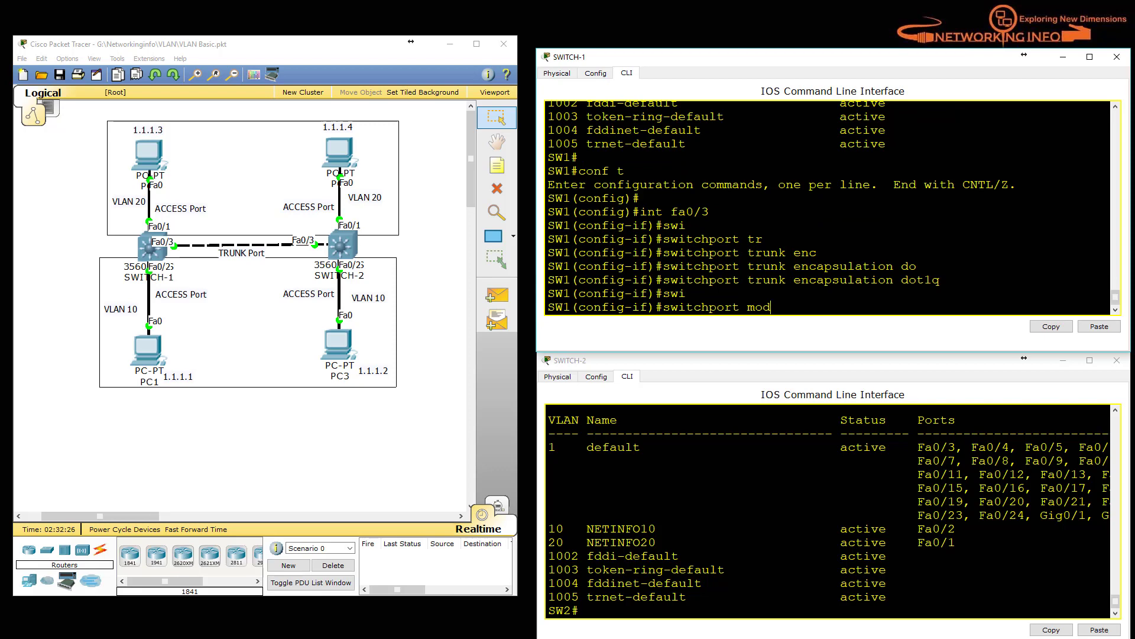
text(d)
key(Tab)
text(tr)
key(Tab)
key(Return)
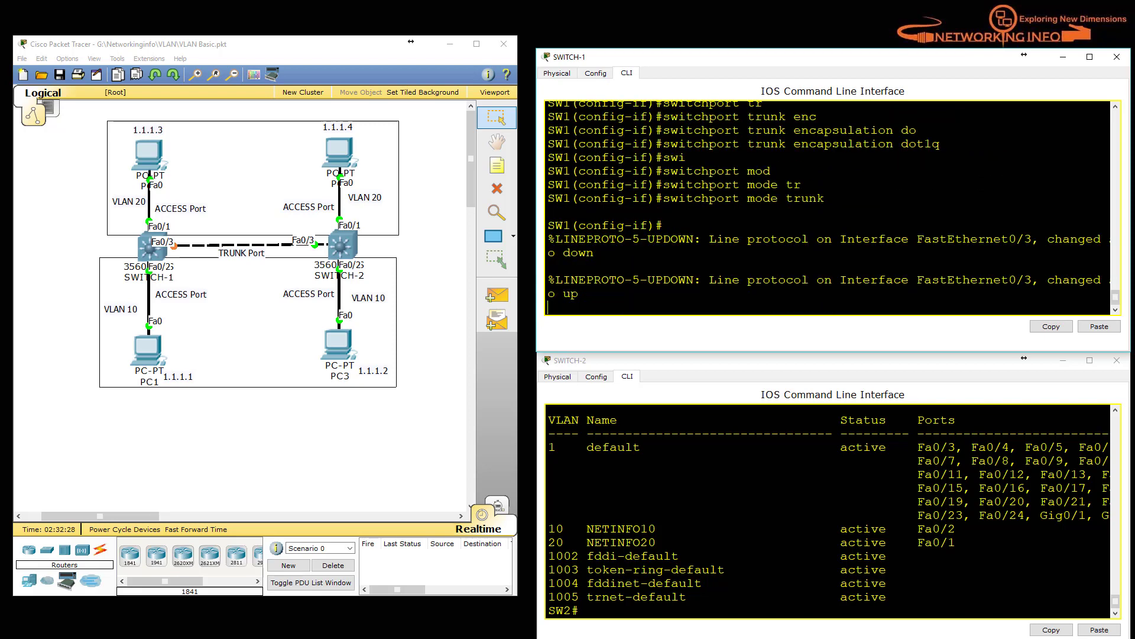
key(Return)
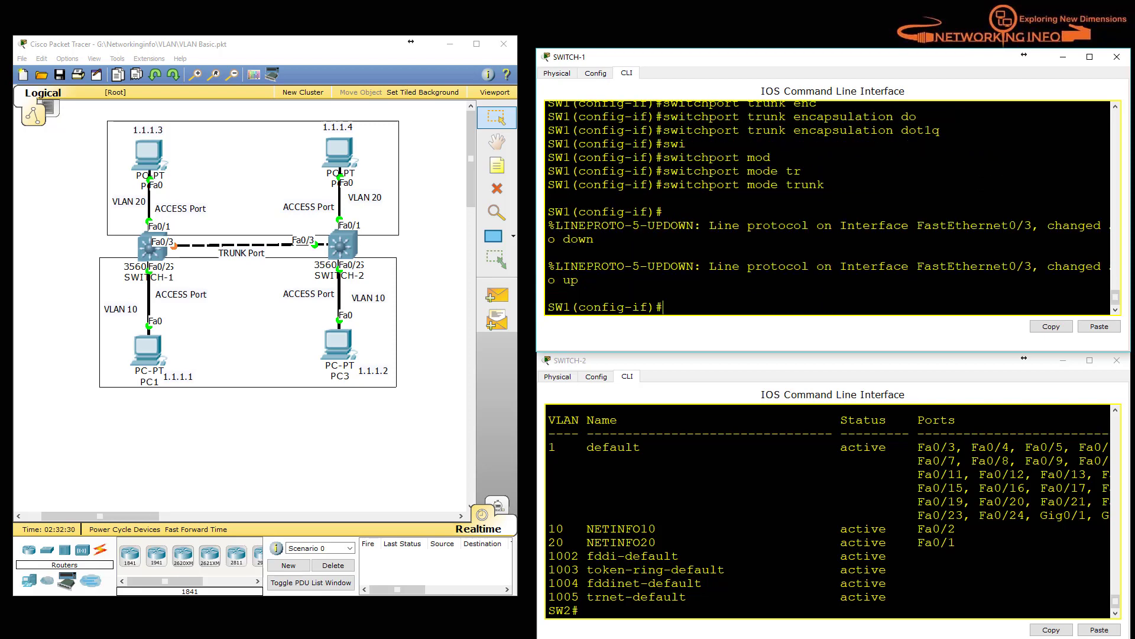
- Enter interface configuration mode for Fa0/3 on SWITCH-2
click(717, 542)
key(Return)
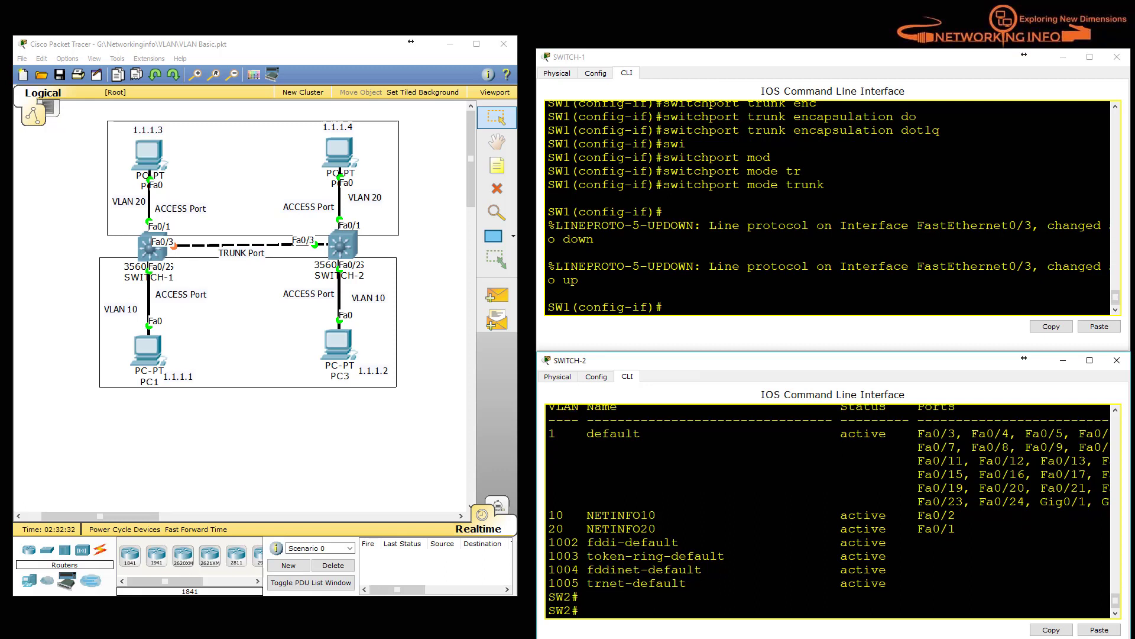
text(conf t)
key(Return)
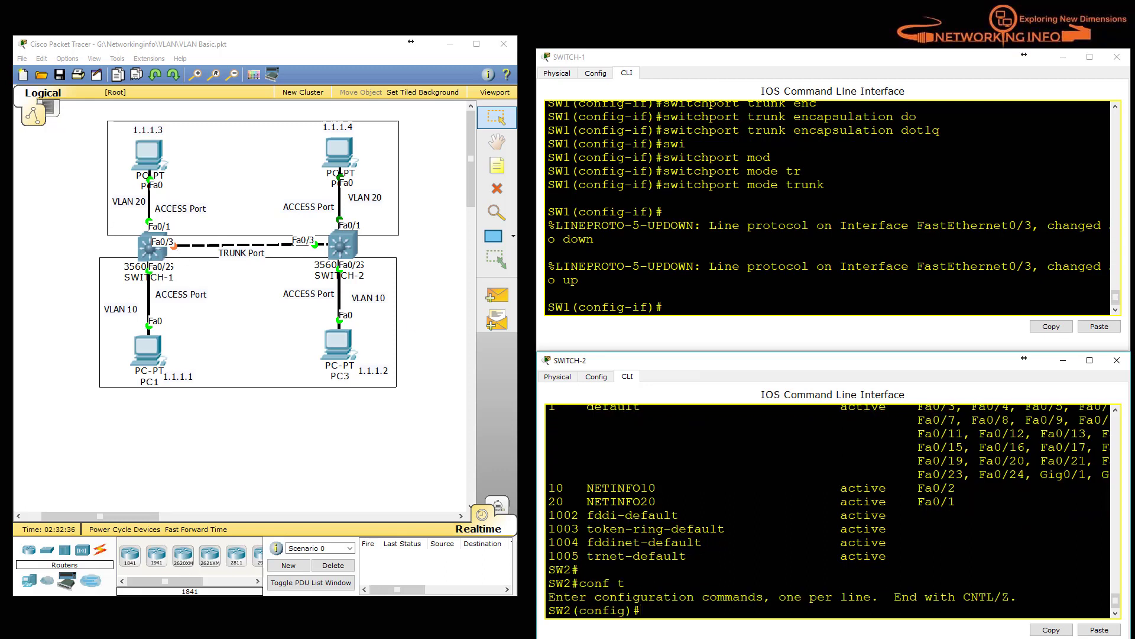
text(int fa0/3)
key(Return)
- Set the trunk encapsulation of SWITCH-2's Fa0/3 to dot1q
text(sw)
key(Tab)
text(t)
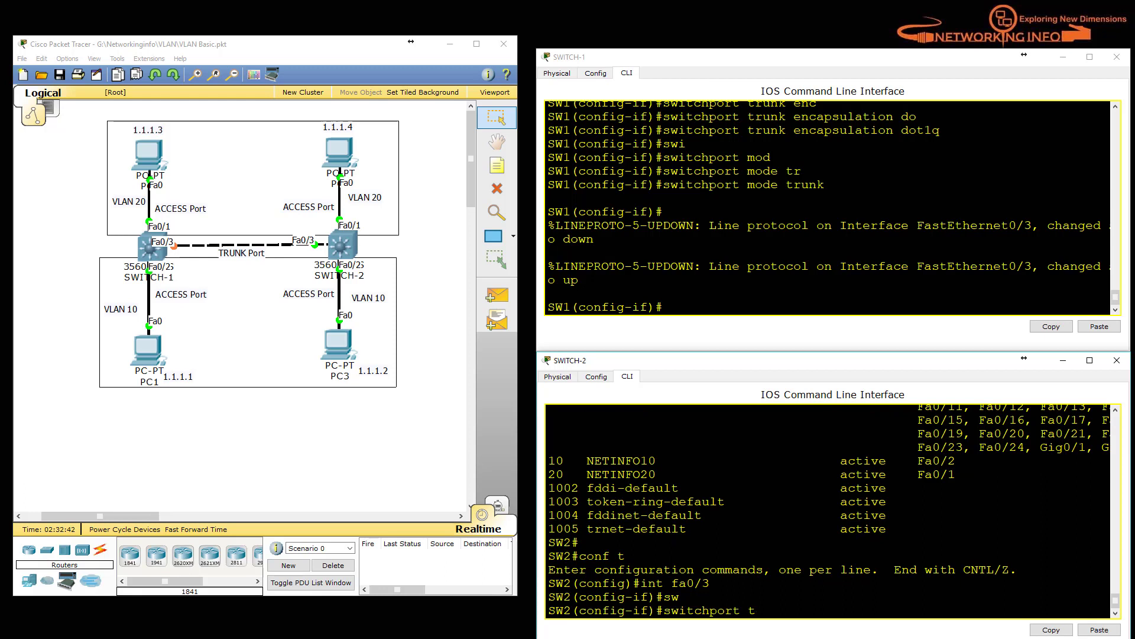
text(rt)
key(Tab)
key(BackSpace)
key(Tab)
text(enc)
key(Tab)
text(d)
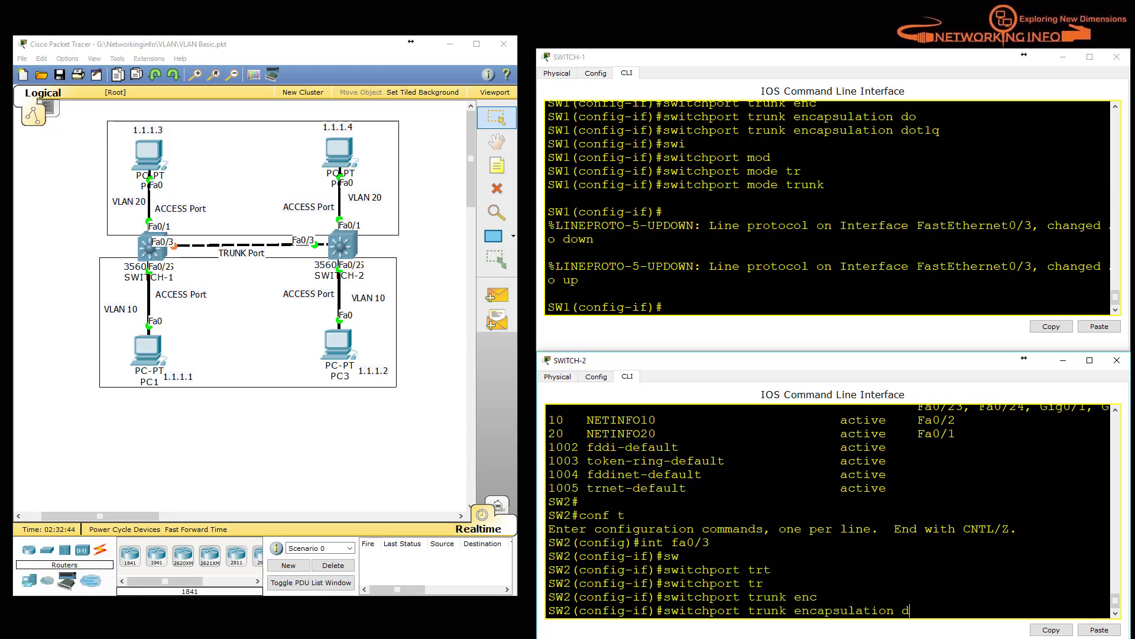
text(o)
key(Tab)
key(Return)
- Set the switchport mode of SWITCH-2's Fa0/3 to trunk
text(sw)
key(Tab)
text(mod)
key(Tab)
text(acc)
key(Tab)
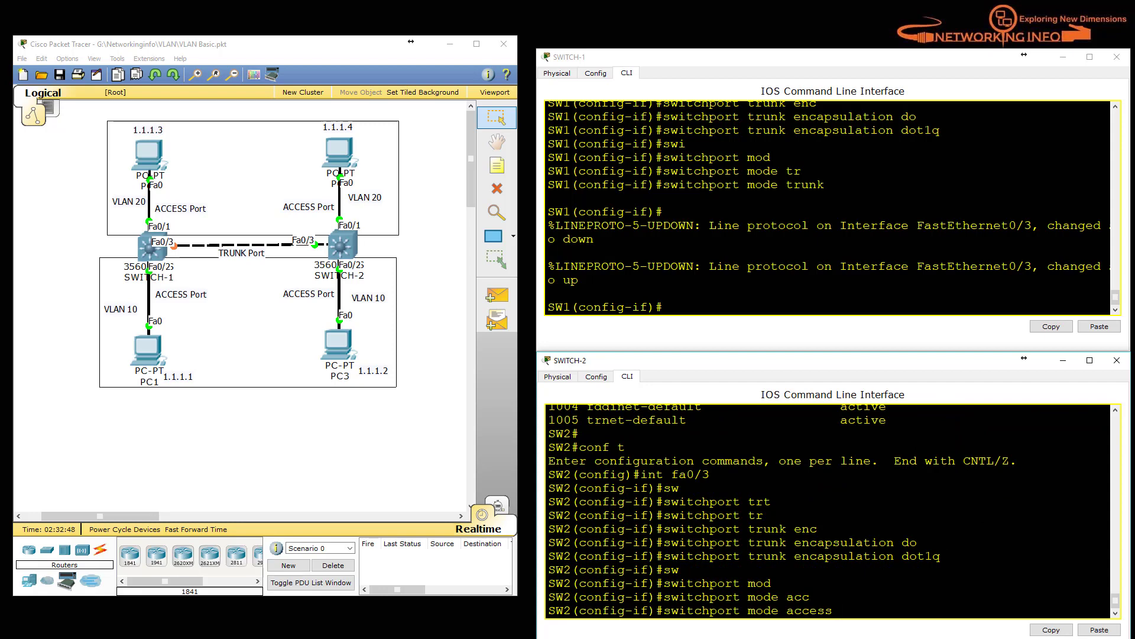
key(BackSpace)
key(BackSpace)
key(BackSpace)
key(BackSpace)
key(BackSpace)
key(BackSpace)
text(trunk)
key(Tab)
key(Return)
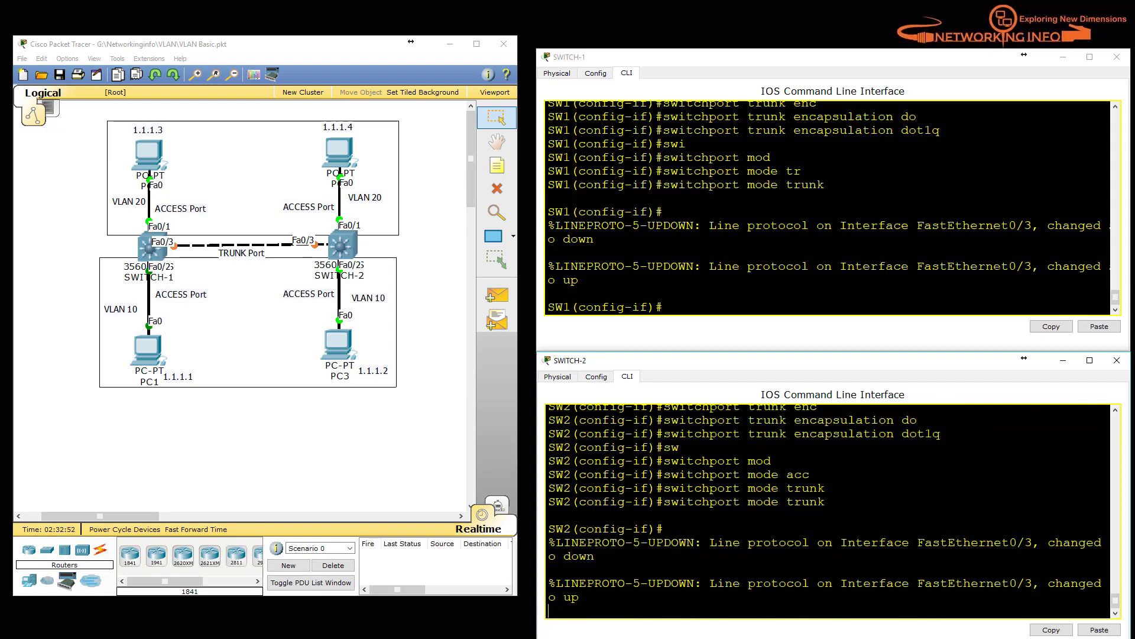
- Exit interface and global configuration on SWITCH-2 to return to privileged EXEC mode
text(exit)
key(Return)
text(exit)
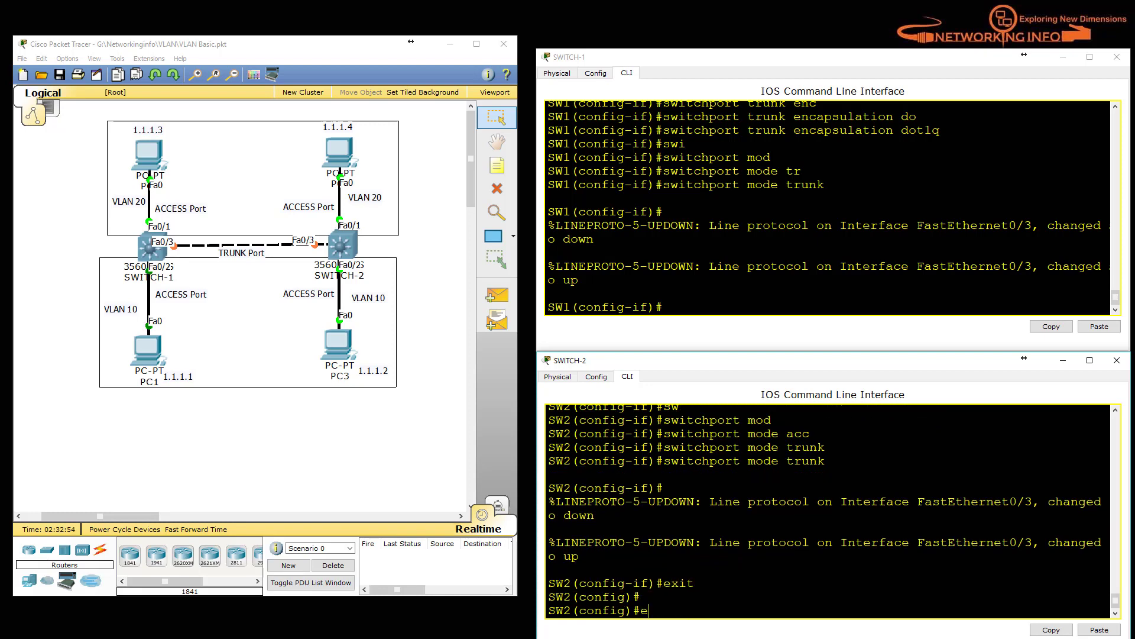
key(Return)
key(Return)
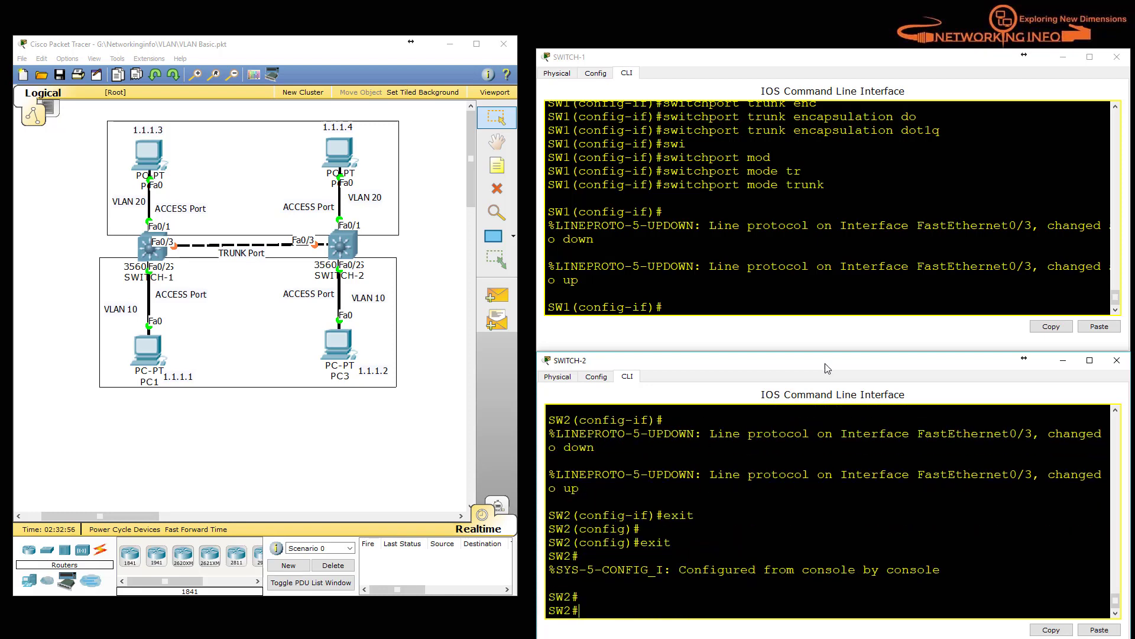
- Exit interface and global configuration on SWITCH-1 to return to privileged EXEC mode
click(548, 253)
key(Return)
text(exit)
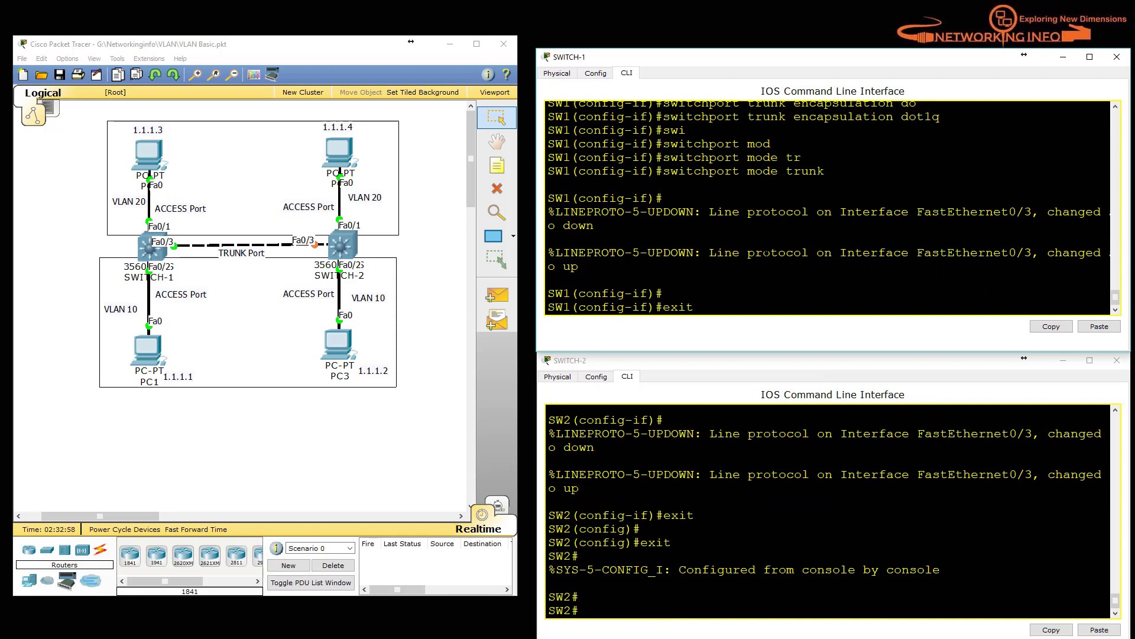
key(Return)
key(Return)
text(exit)
key(Return)
key(Return)
key(Return)
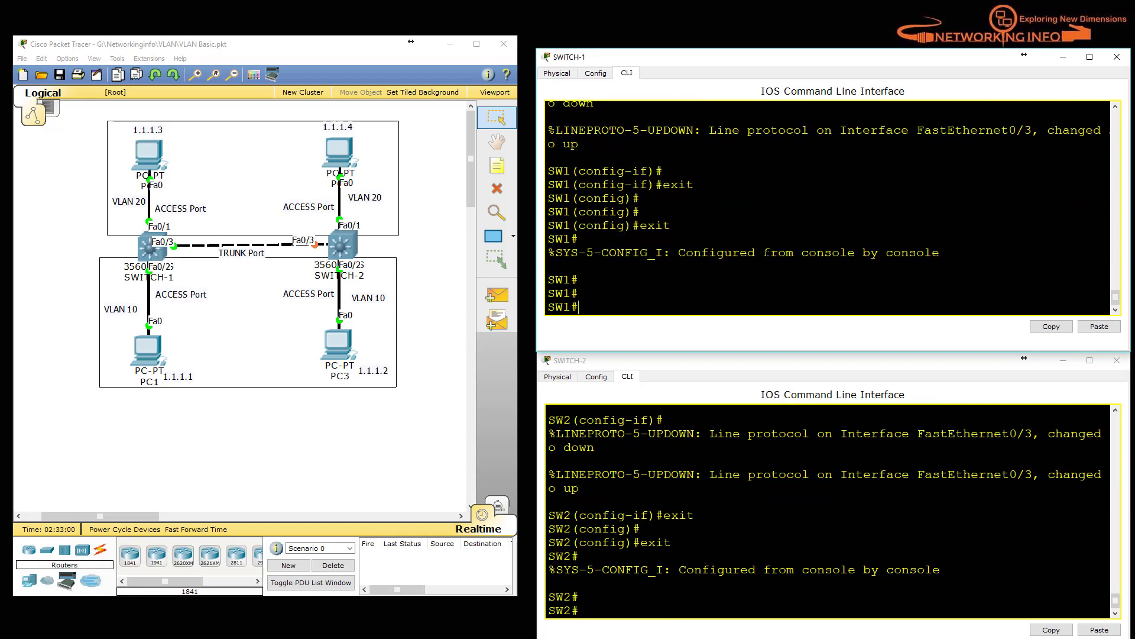
- Run show vlan brief on SWITCH-1 and compare the VLAN 1 ports with the earlier VLAN table
text(show vlan brief)
key(Tab)
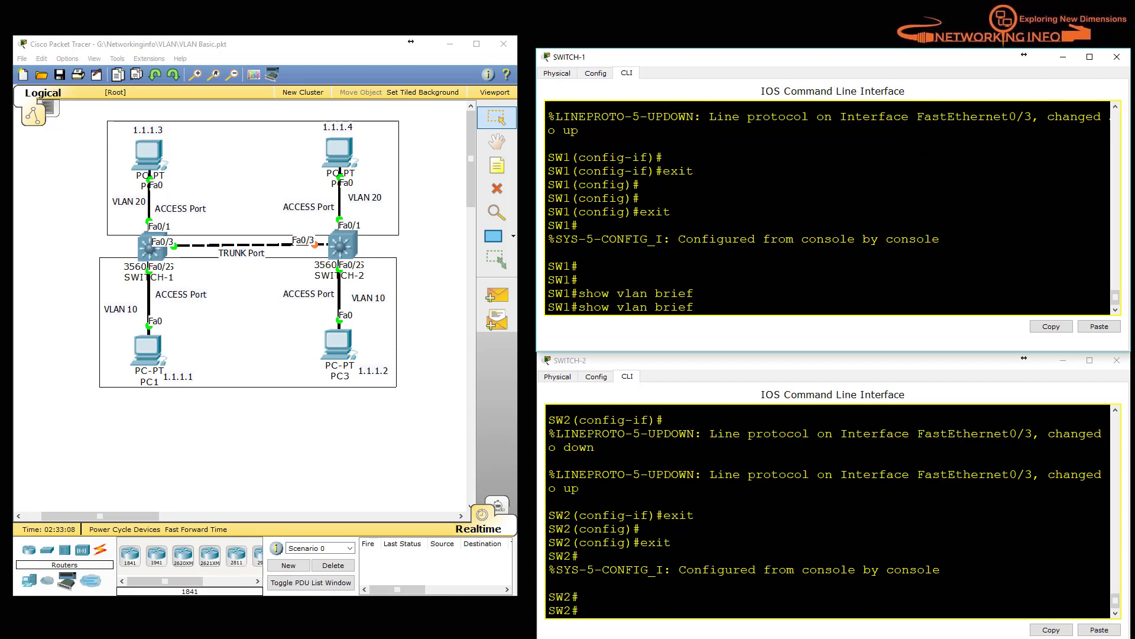
key(Return)
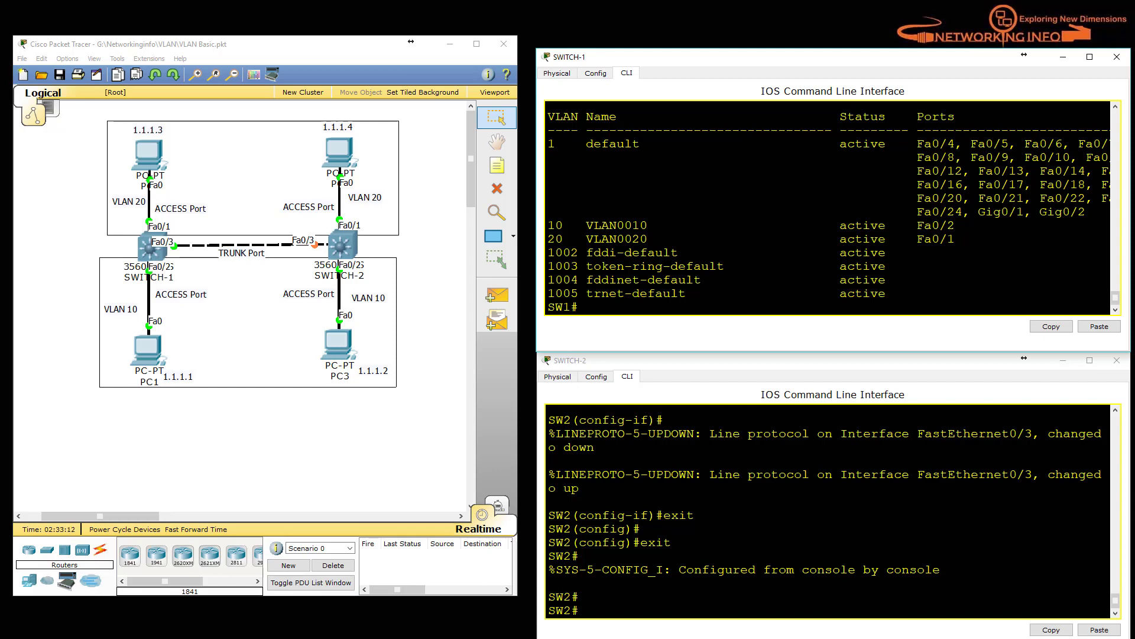
drag(956, 143, 913, 143)
scroll(828, 207, up, 6)
scroll(828, 207, up, 8)
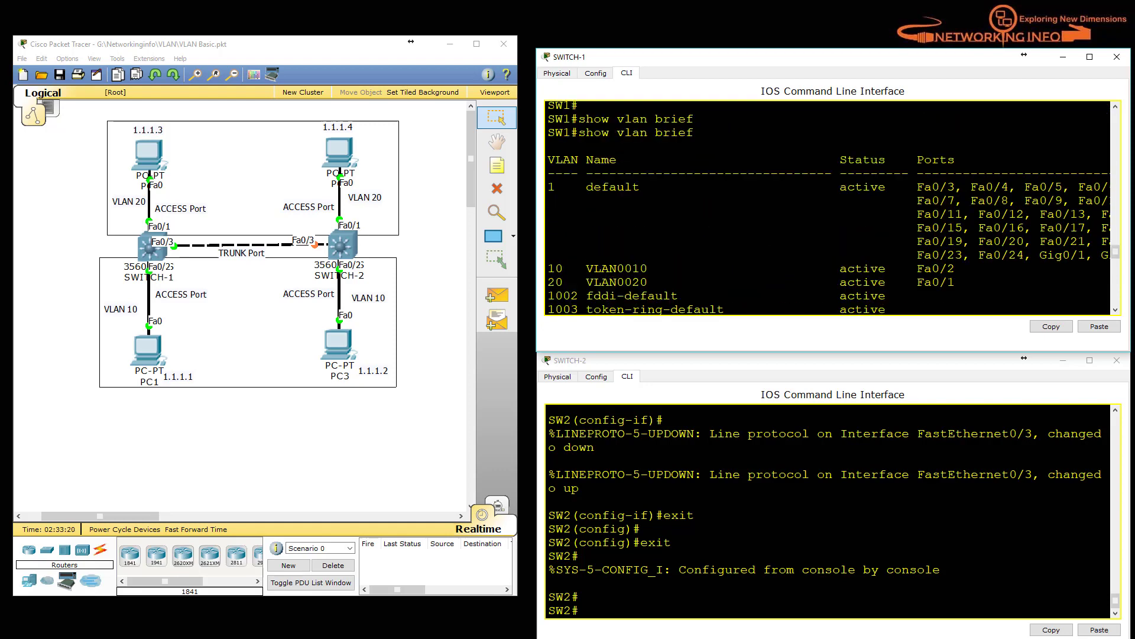
drag(955, 187, 911, 172)
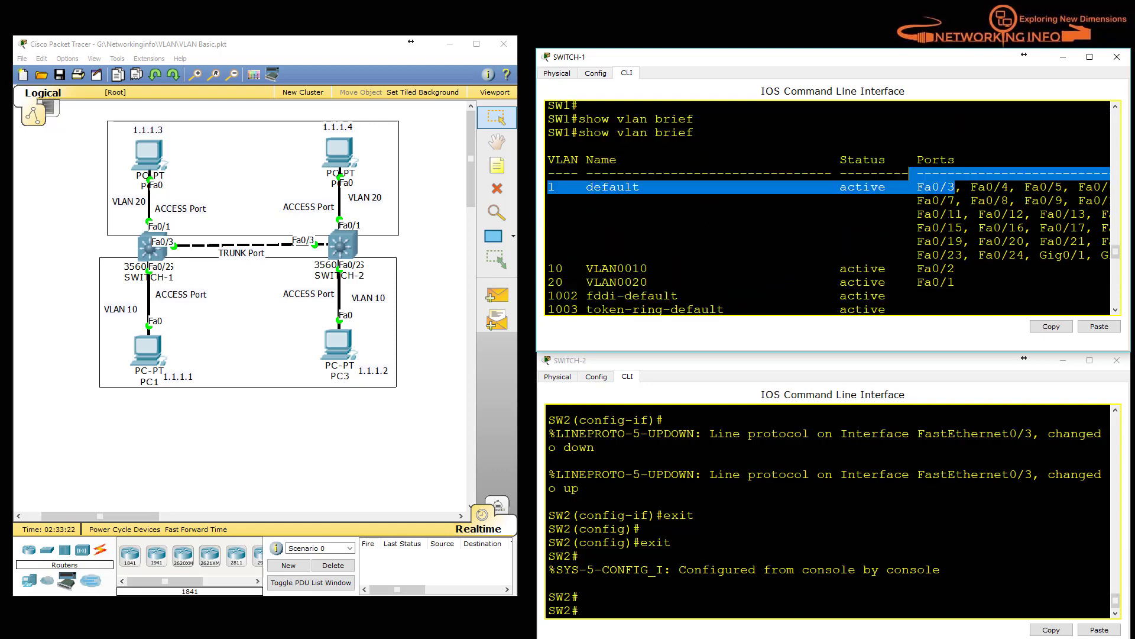
scroll(828, 207, down, 15)
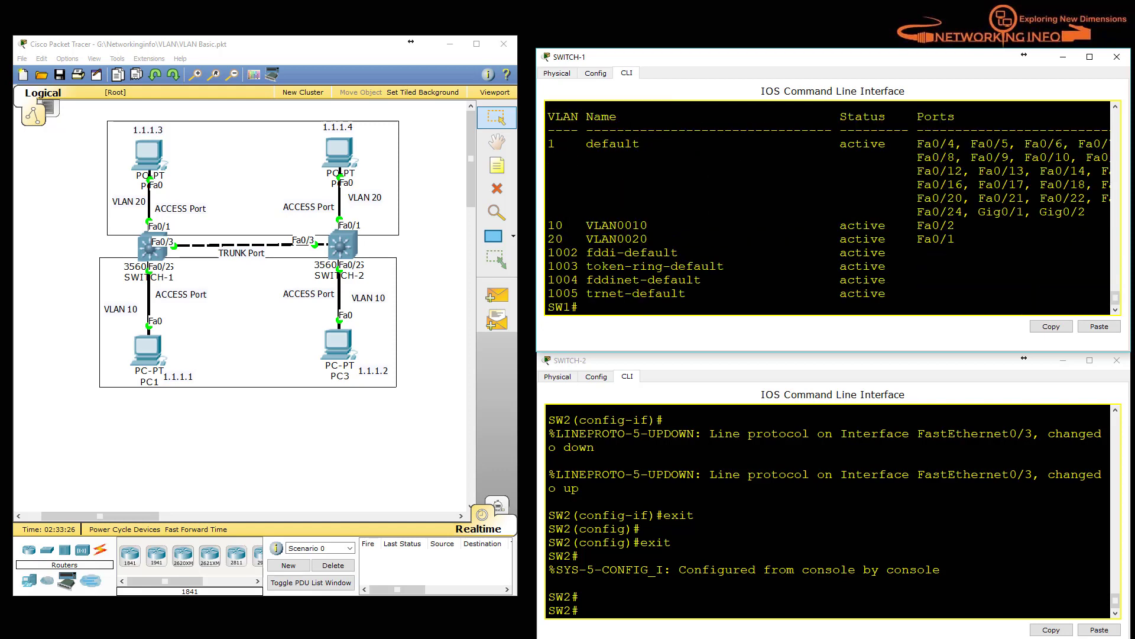
- Run show vlan brief on SWITCH-2 and check the ports listed under the default VLAN
click(640, 529)
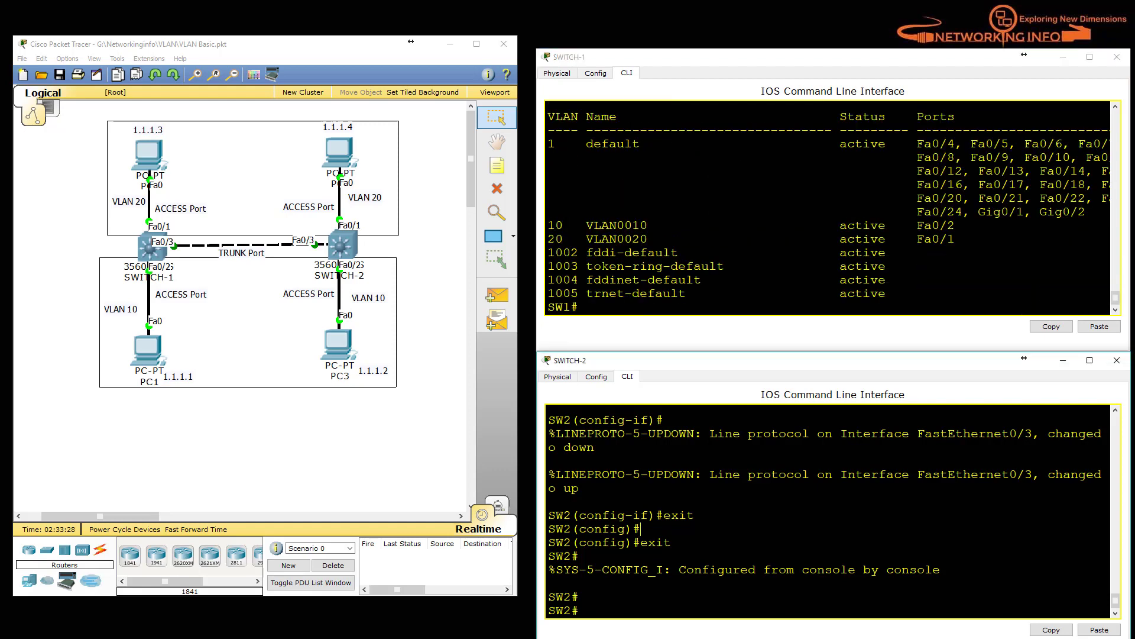
key(Return)
text(show vlan brief)
key(Return)
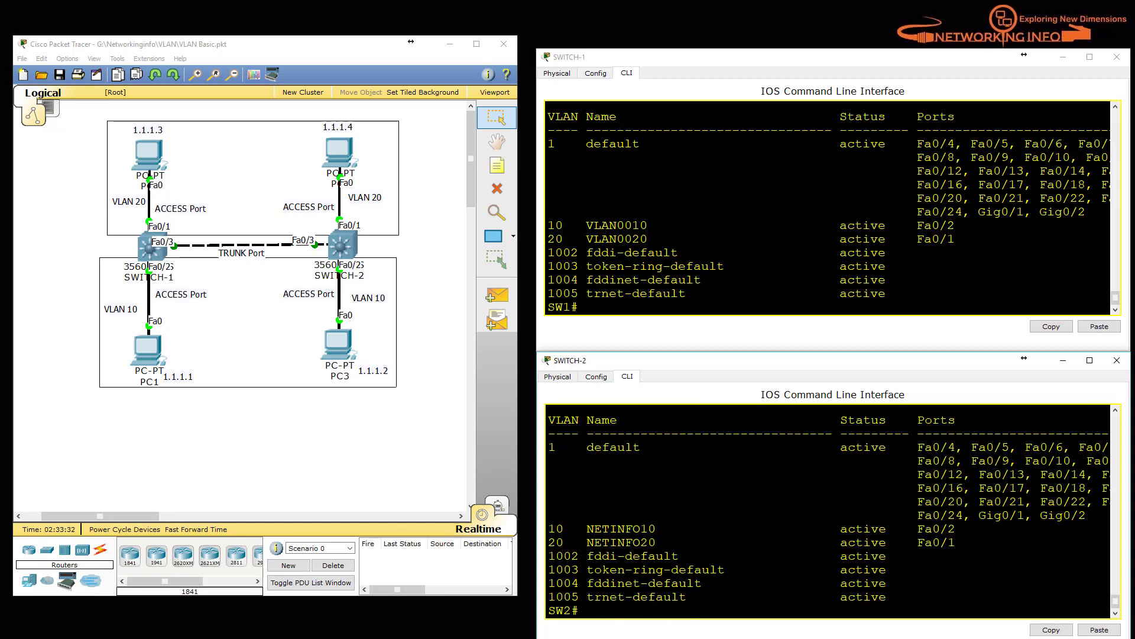
double_click(938, 447)
click(927, 474)
key(alt+Tab)
drag(658, 461, 661, 471)
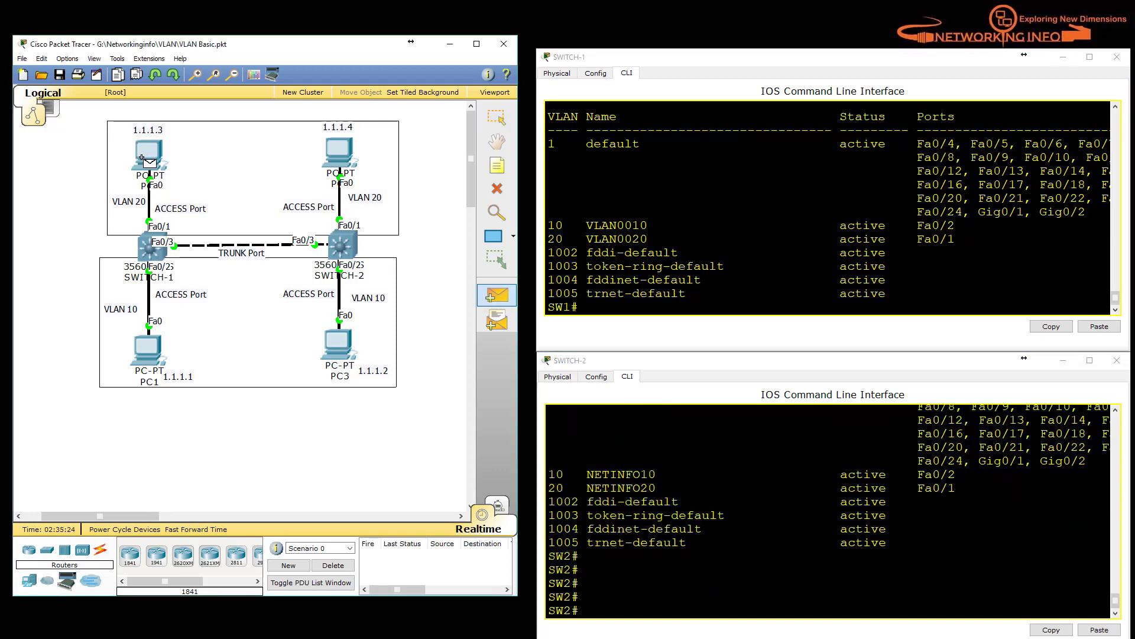
- Send simple PDUs from PC 1.1.1.3 to PC 1.1.1.4 and from PC 1.1.1.1 to PC 1.1.1.2, and delete the test scenario
click(149, 155)
click(344, 168)
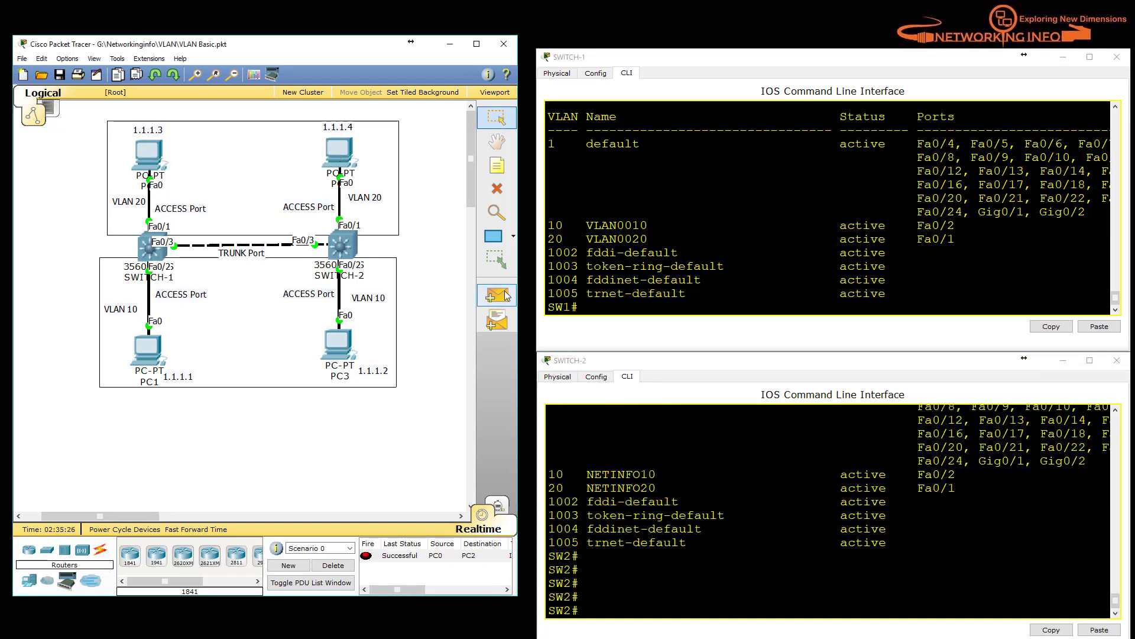
click(155, 355)
click(340, 349)
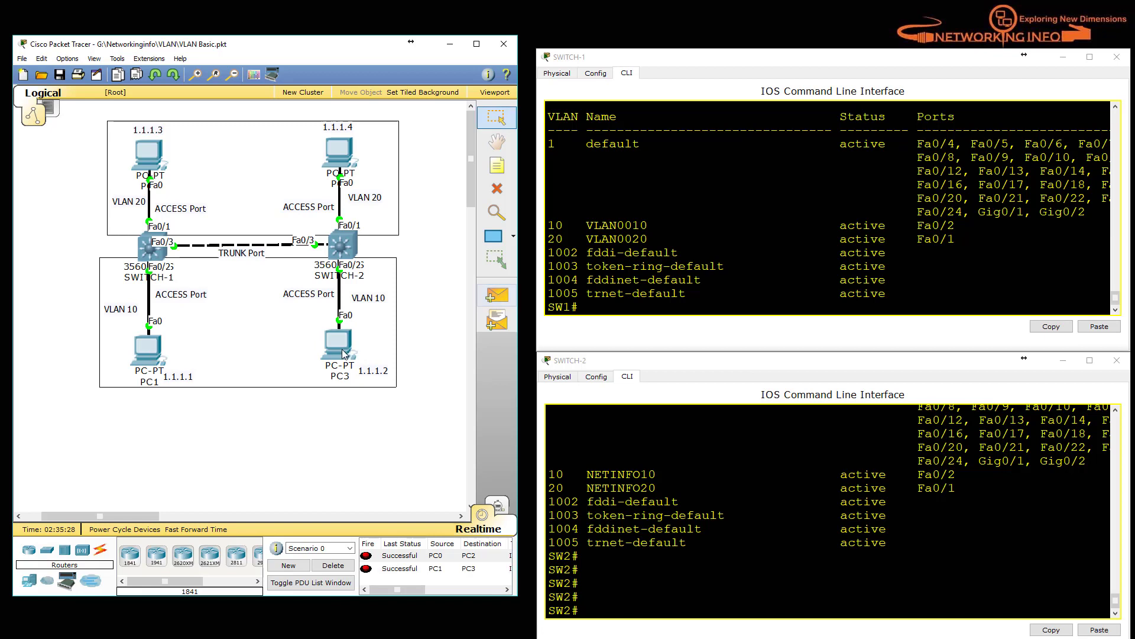
click(333, 566)
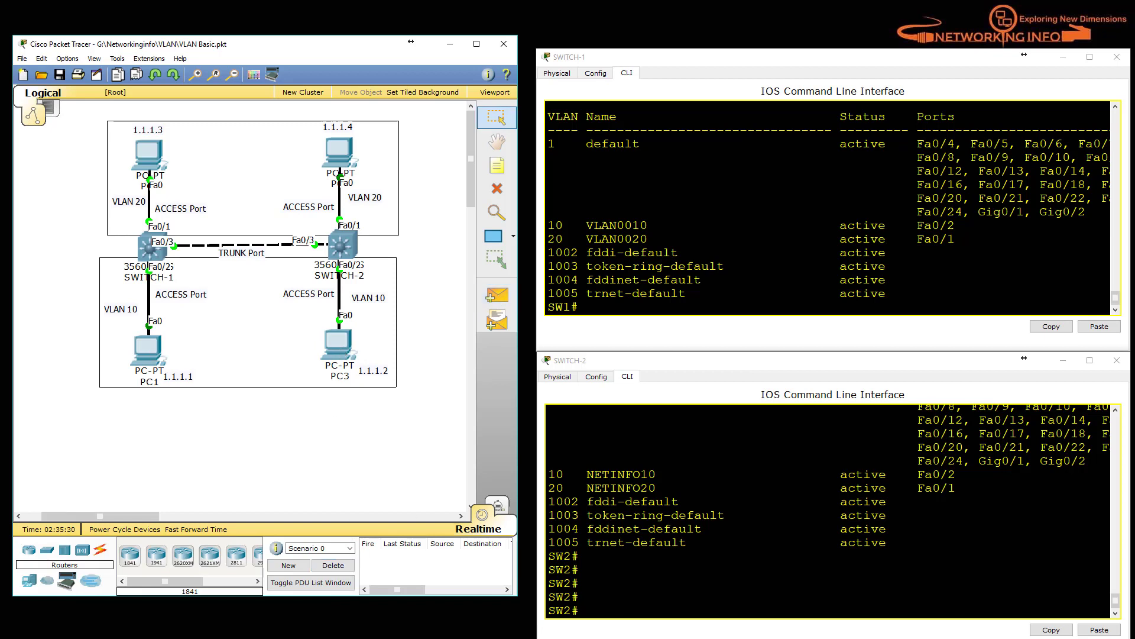
- Display the trunk details of SWITCH-1 with show interfaces trunk
click(699, 279)
key(Return)
key(Return)
key(Return)
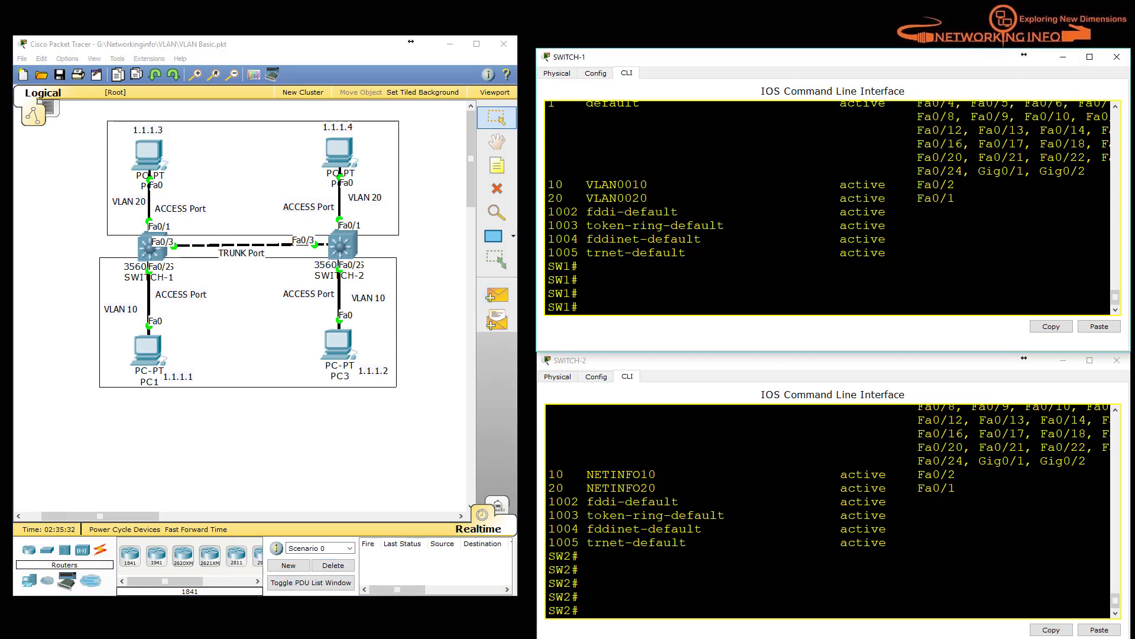
text(show interfac)
key(Tab)
text(tr)
key(Tab)
key(Return)
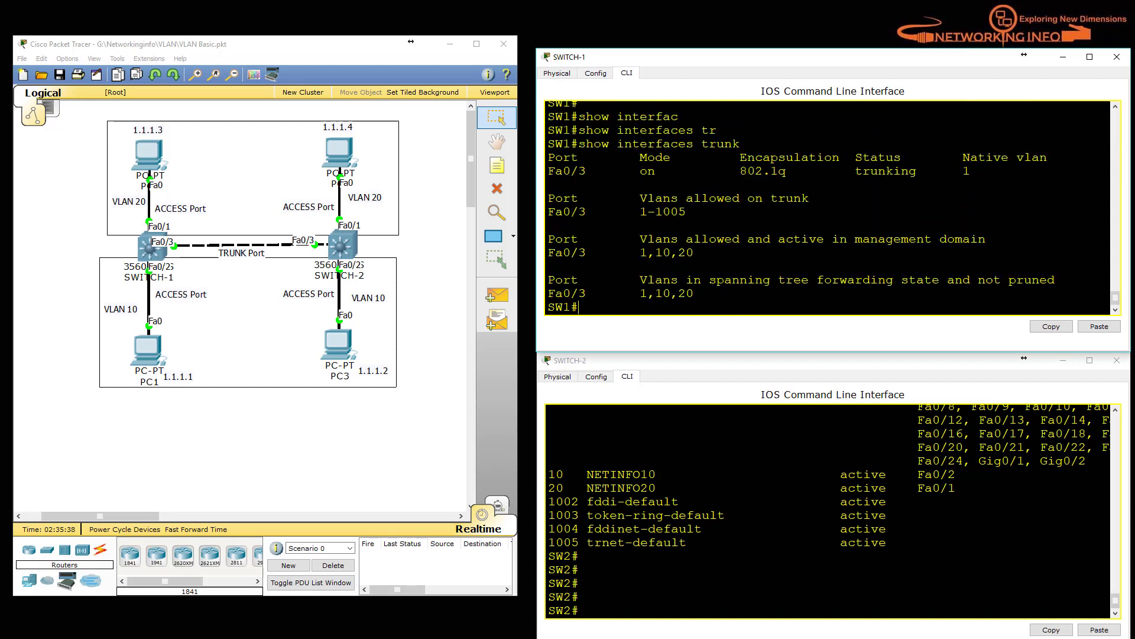
- Run show interfaces trunk on SWITCH-2 and examine the trunk port, its mode and its encapsulation
text(show int)
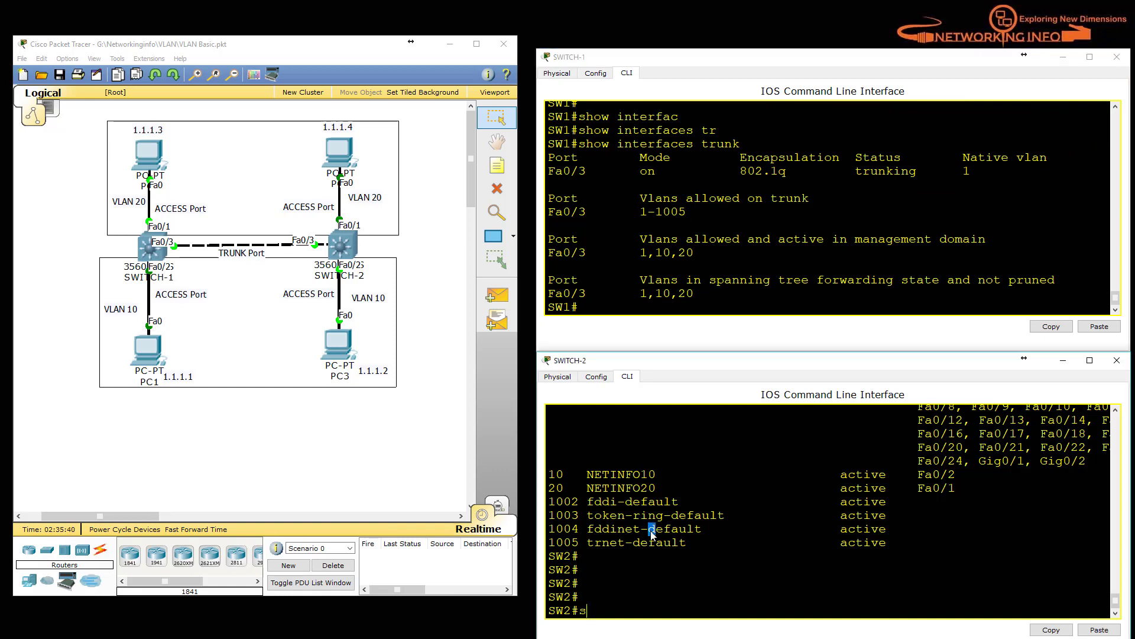
key(Tab)
text(tru)
key(Tab)
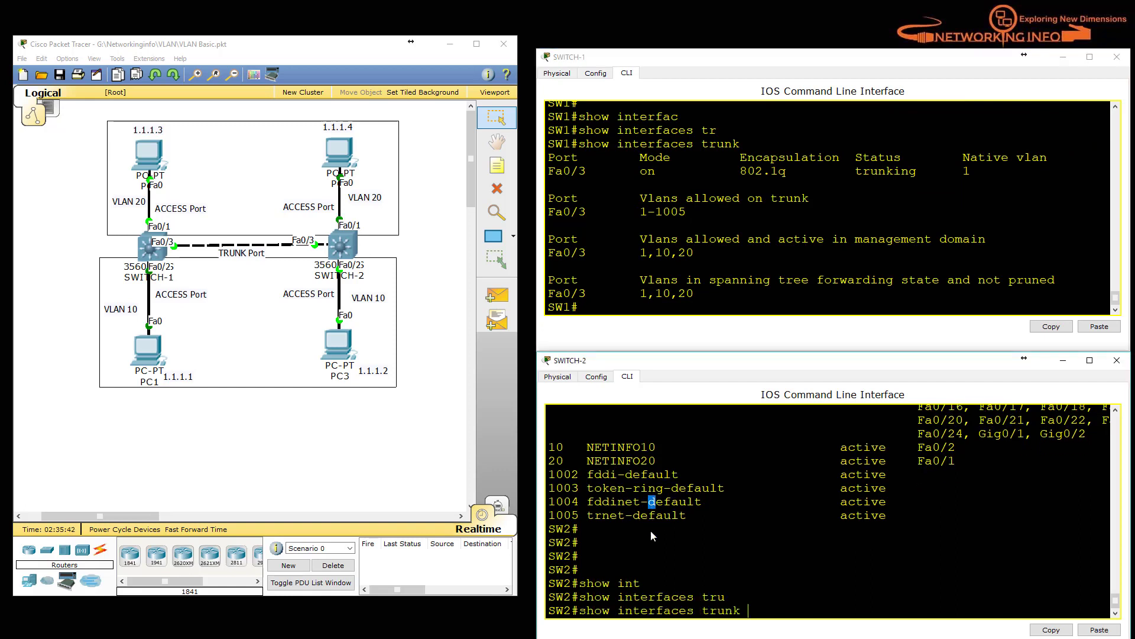
key(Return)
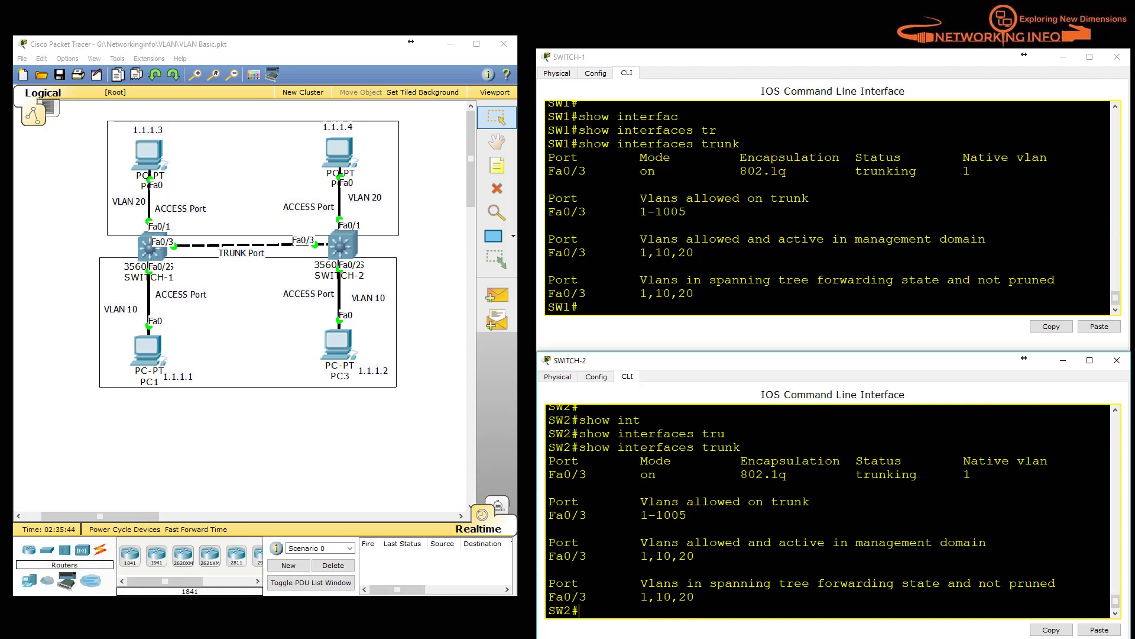
drag(587, 475, 548, 475)
drag(625, 474, 656, 474)
drag(740, 474, 785, 476)
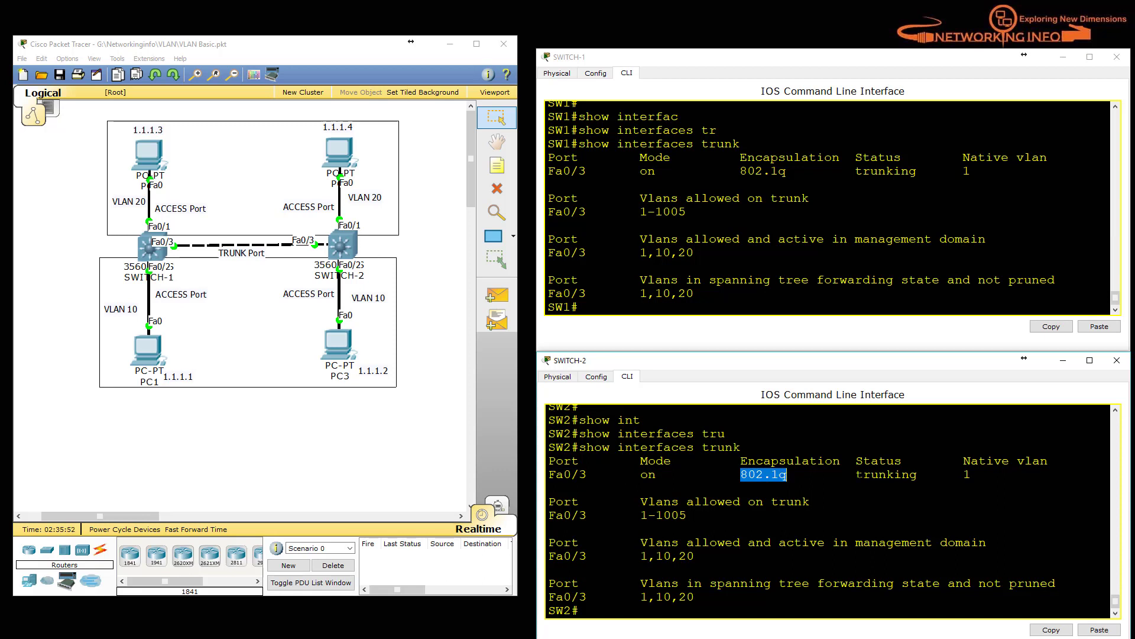
- Examine the native VLAN and the range of VLANs allowed on the Fa0/3 trunk in both switches' trunk output
drag(856, 475, 972, 474)
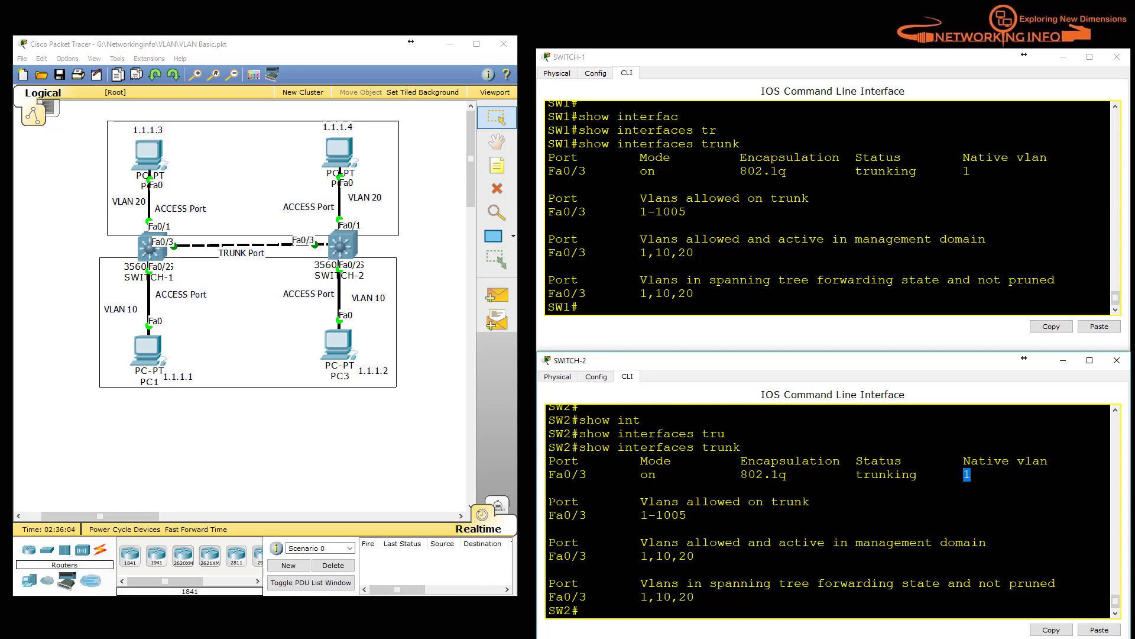
double_click(550, 501)
click(681, 515)
drag(686, 515, 641, 515)
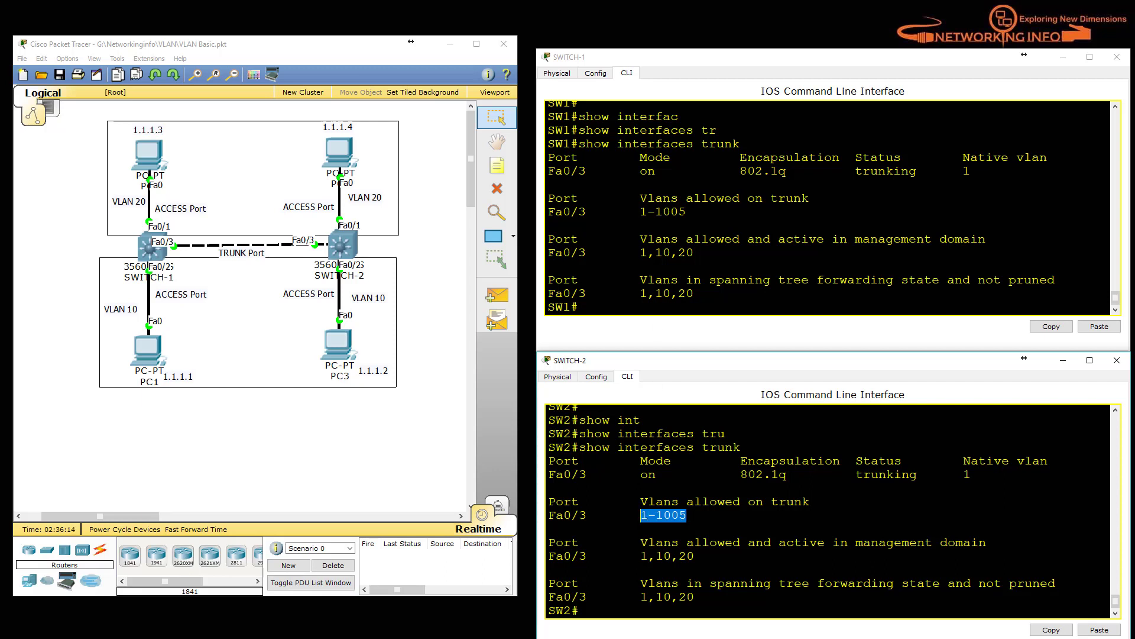
drag(640, 198, 686, 212)
click(548, 225)
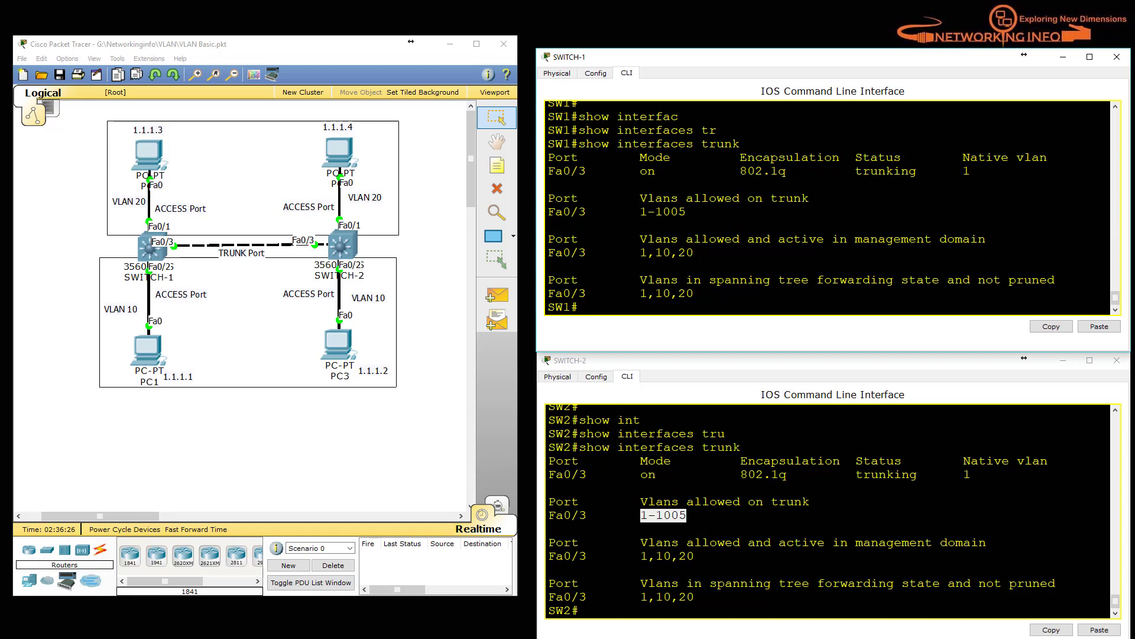
- On SWITCH-1, restrict the Fa0/3 trunk to VLANs 10 and 20 with switchport trunk allowed vlan 10,20
key(Return)
text(conf t)
key(Return)
text(int fa0/)
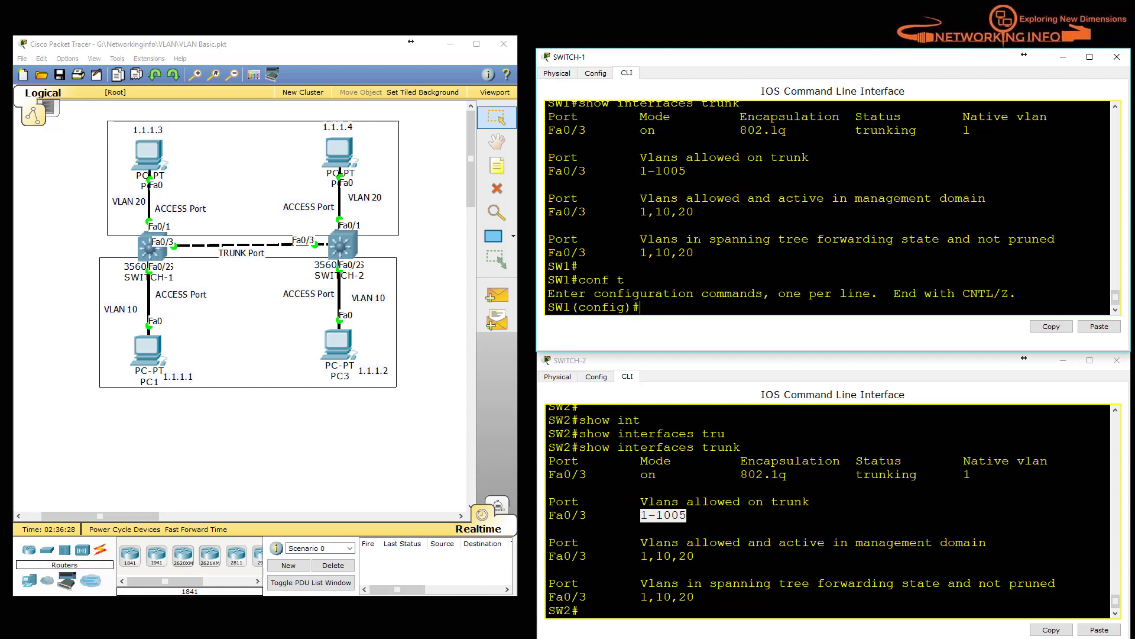
text(3)
key(Return)
text(swi)
key(Tab)
text(mo)
key(BackSpace)
key(BackSpace)
text(tr)
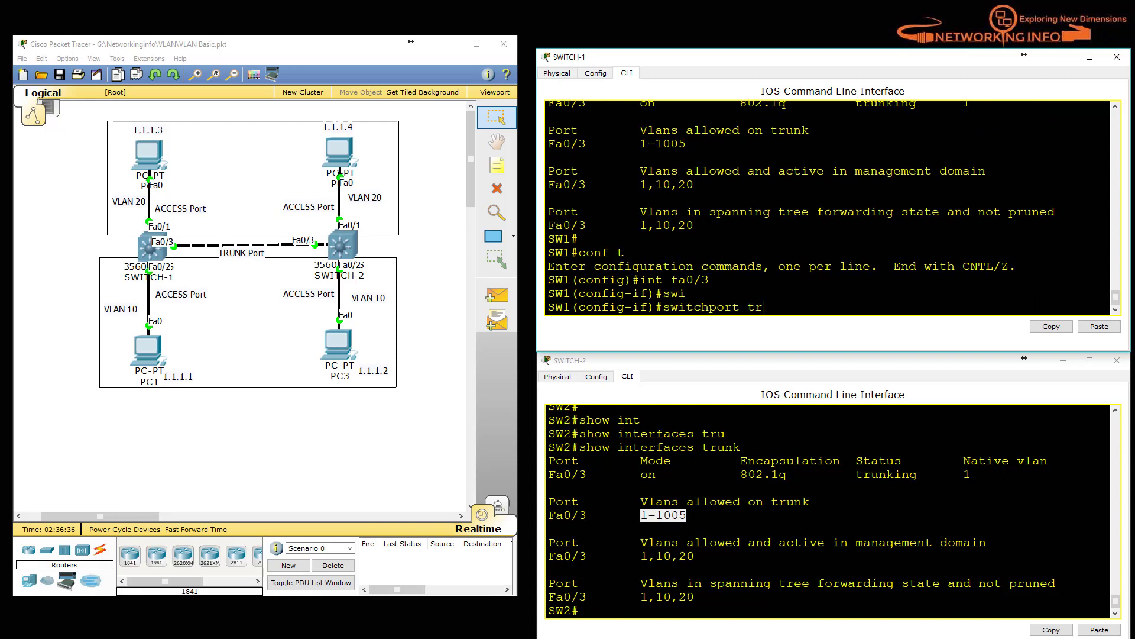
key(Tab)
text(all)
key(Tab)
text(vlan )
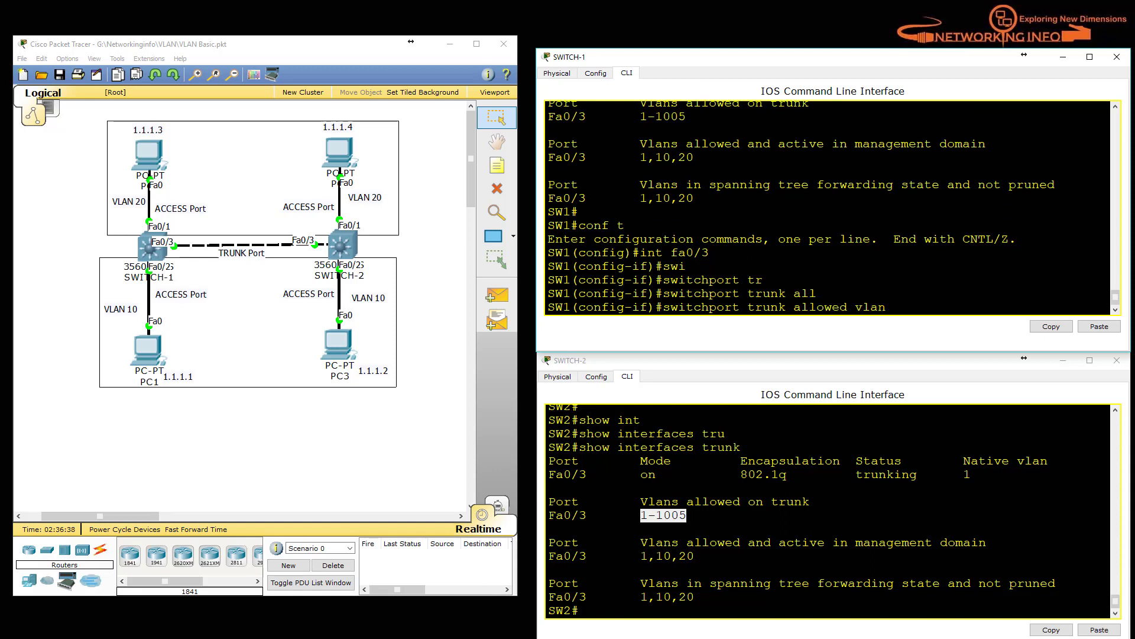
text(10,20)
key(Return)
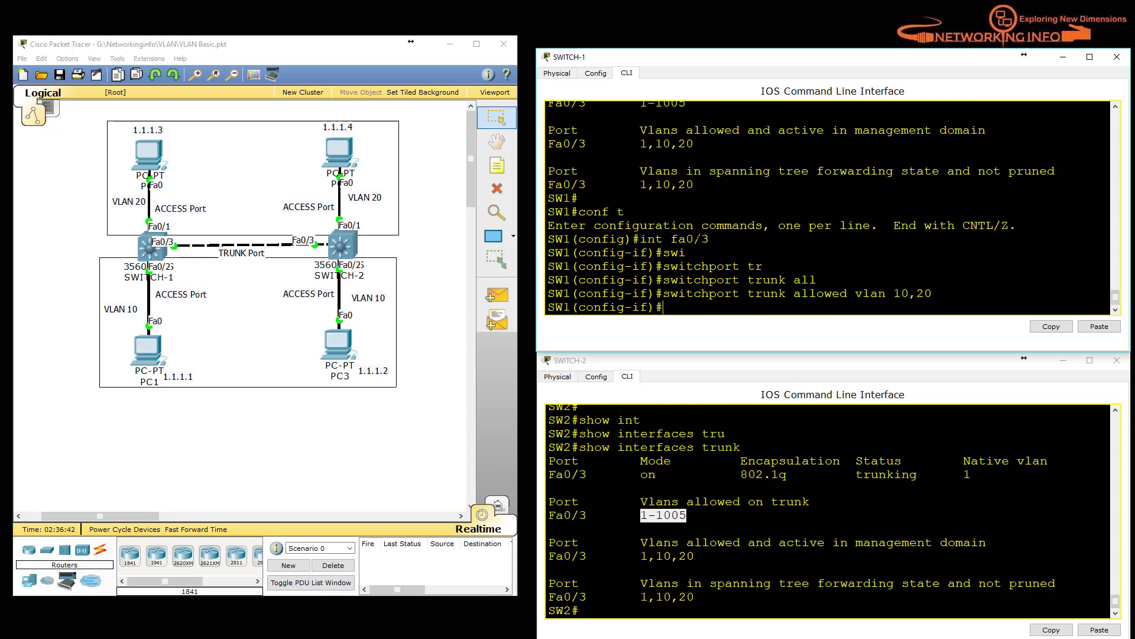
- On SWITCH-2, allow only VLANs 10,20 on trunk interface Fa0/3 and exit configuration mode
click(640, 420)
text(conf t)
key(Return)
key(Return)
text(int fa0/3)
key(Return)
text(switchport)
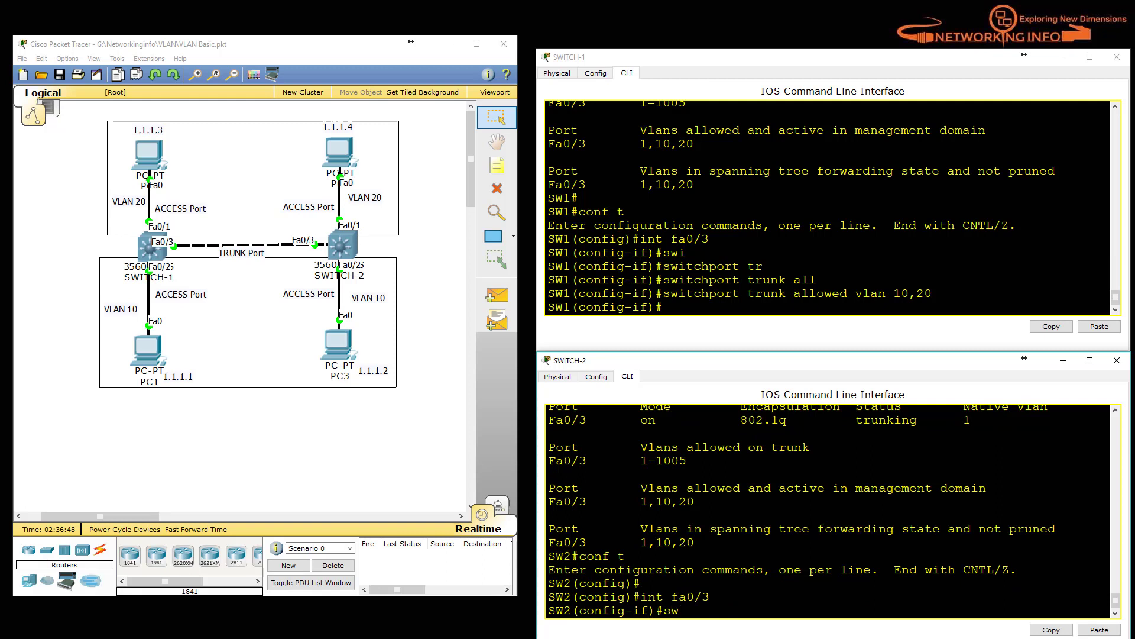
key(Return)
text(switchport trunk al)
key(Tab)
text(all)
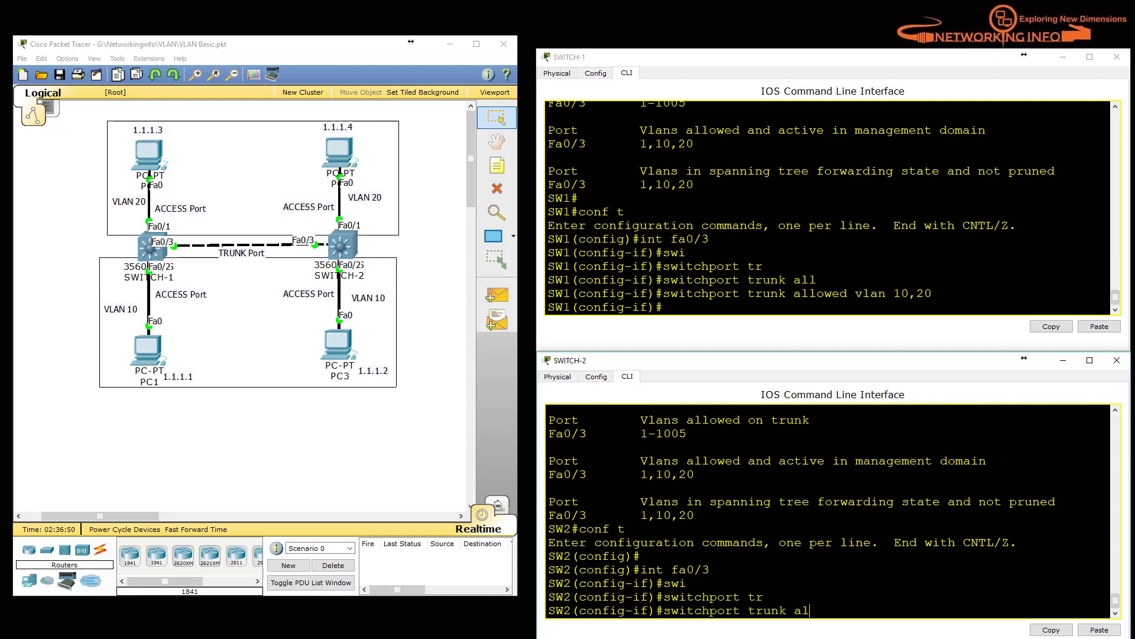
key(Tab)
text(vlan 10,20)
key(Return)
text(exit)
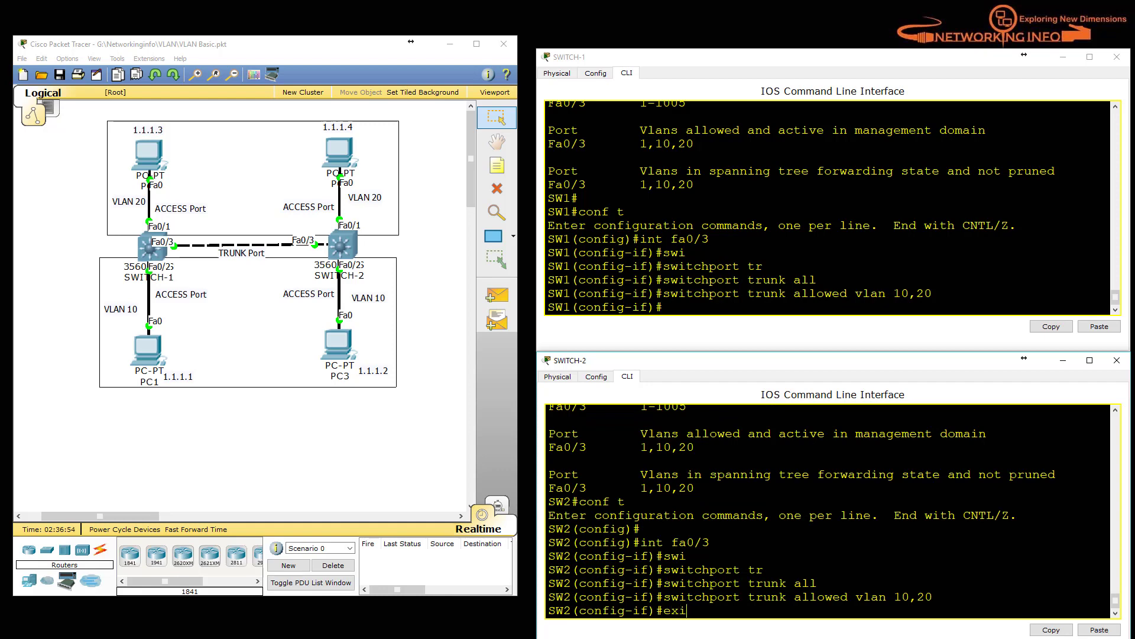
key(Return)
text(exit)
key(Return)
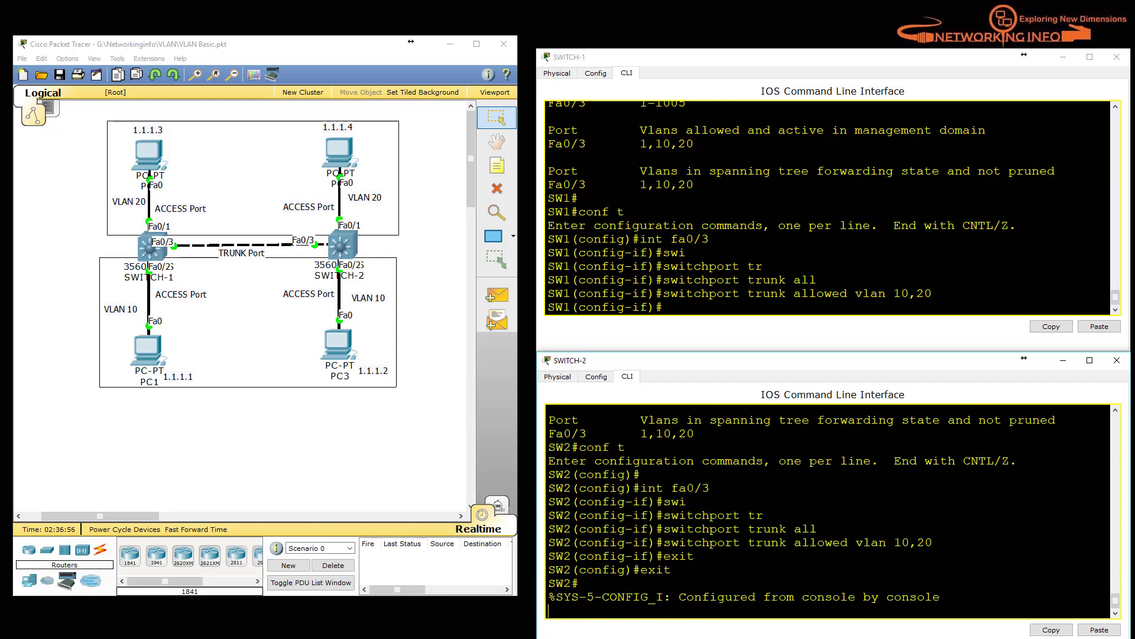
- Exit configuration mode on SWITCH-1 and display its trunk details with show interface trunk
click(666, 307)
key(Return)
text(exit)
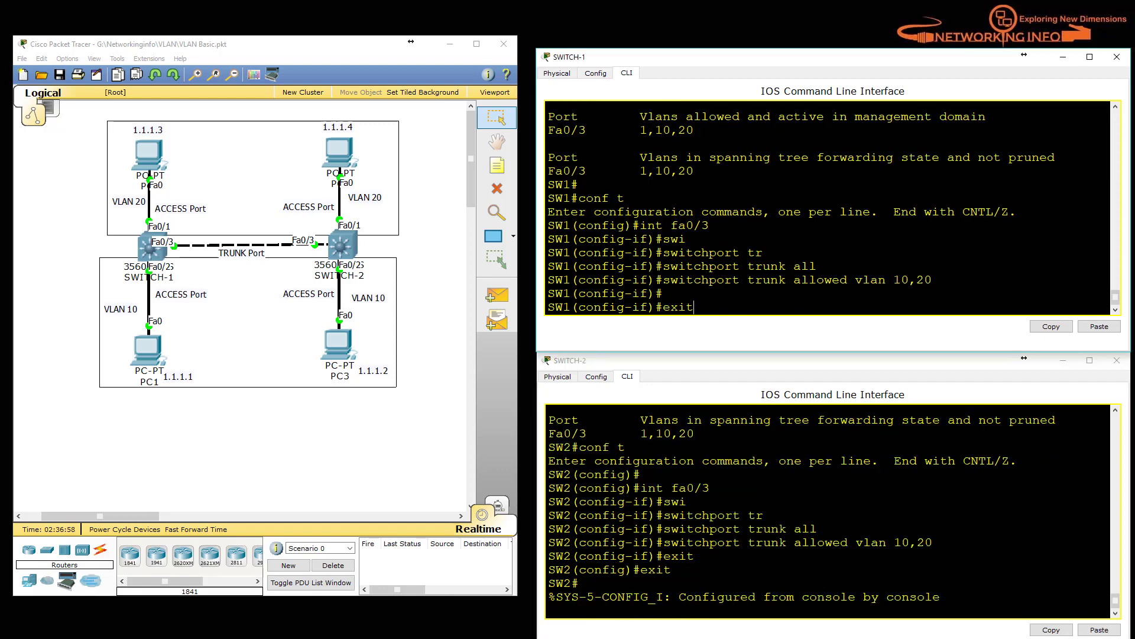
key(Return)
text(exit)
key(Return)
key(Return)
text(s)
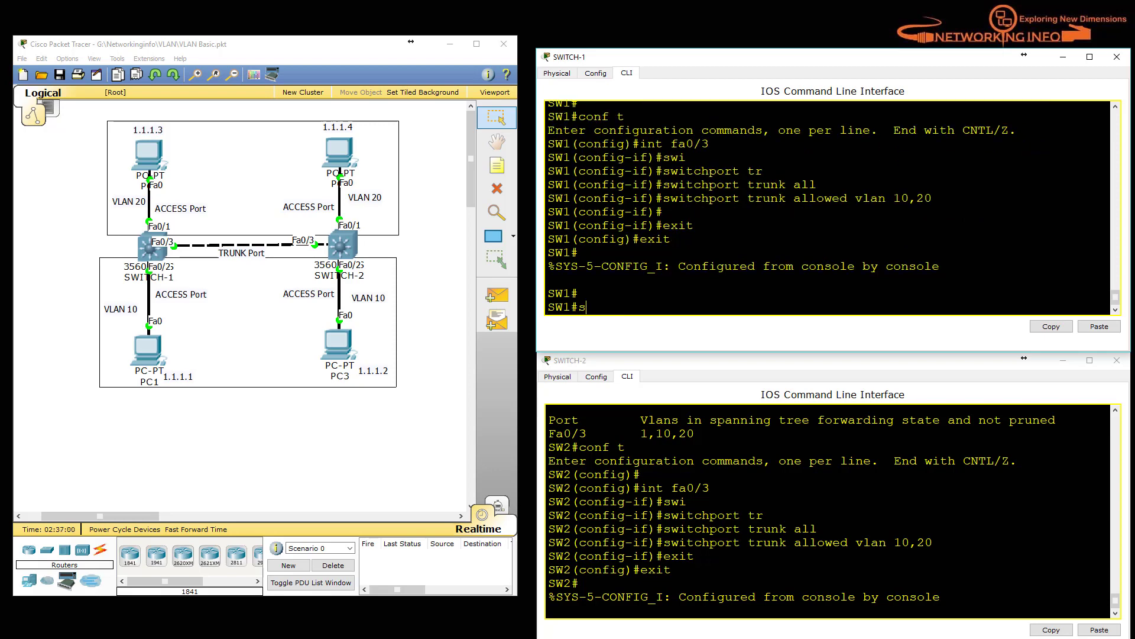
text(how interface tr)
key(Tab)
key(Return)
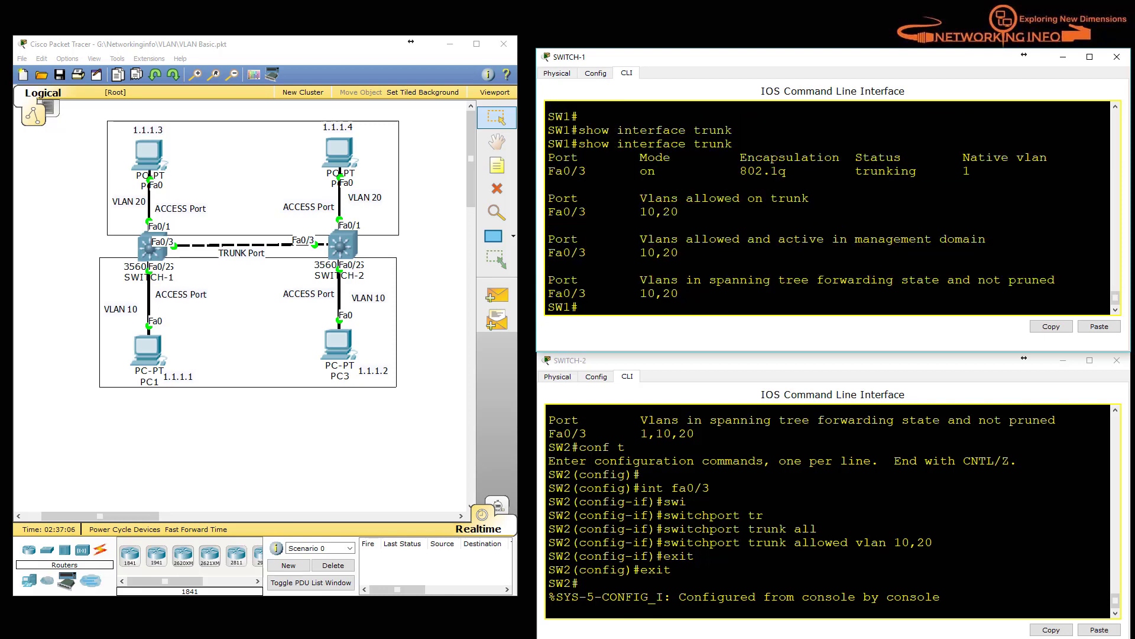
- Run show interfaces trunk on SWITCH-2 to check the VLANs allowed on its trunk
click(549, 611)
key(Return)
text(show inter)
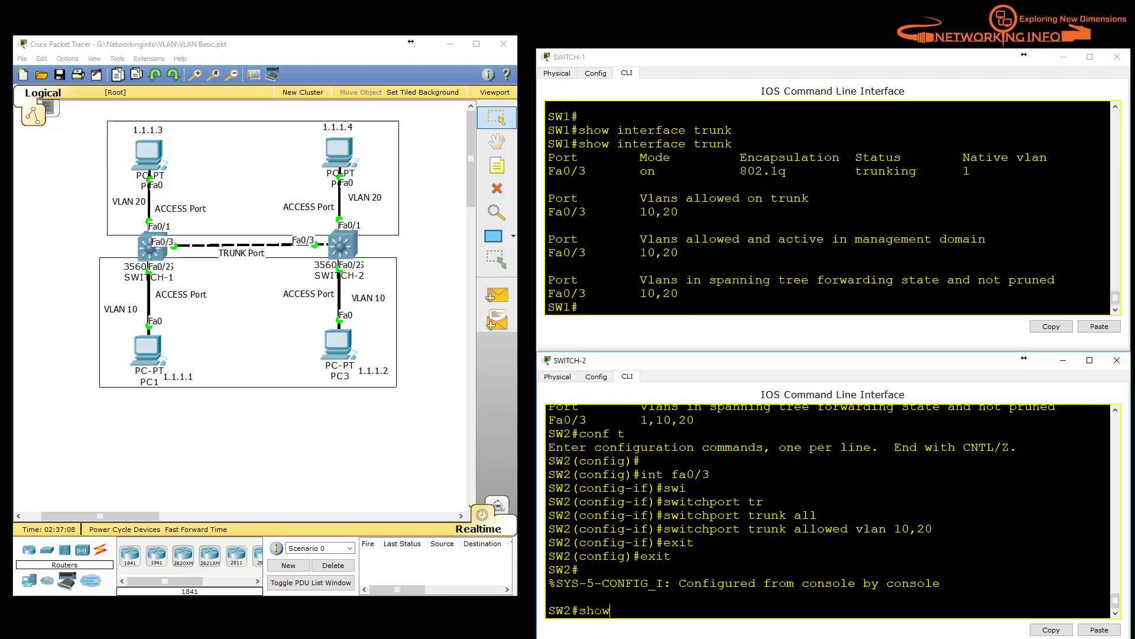
key(Tab)
text(tru)
key(Tab)
key(Return)
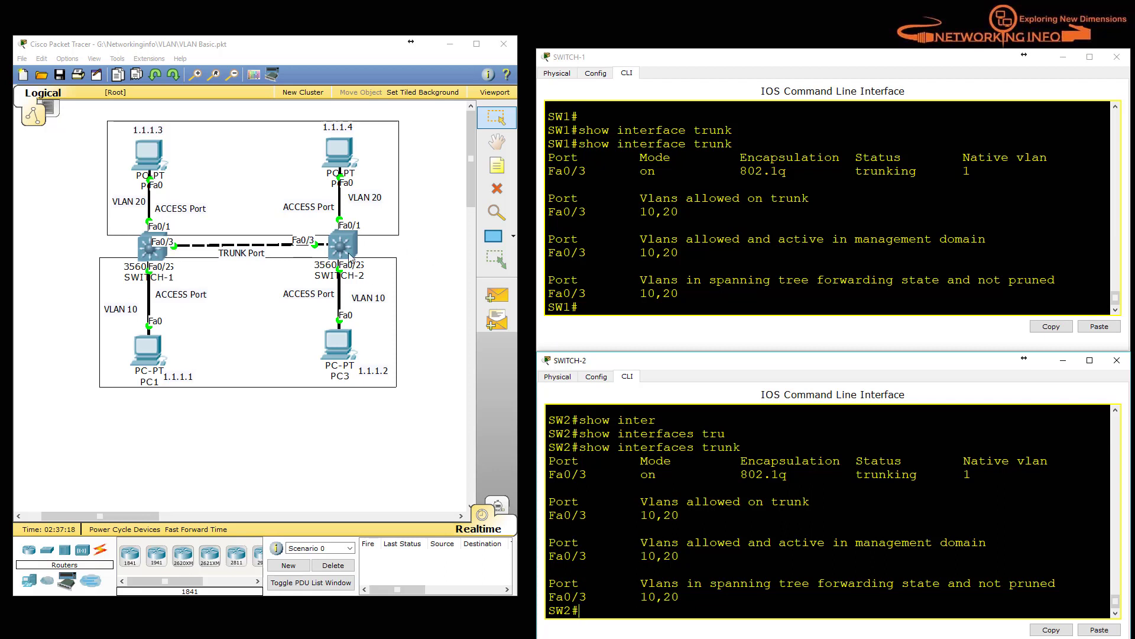
- Send simple PDUs between the two VLAN 20 PCs (1.1.1.3 to 1.1.1.4) and the two VLAN 10 PCs (1.1.1.1 to 1.1.1.2)
click(497, 294)
click(149, 156)
click(341, 151)
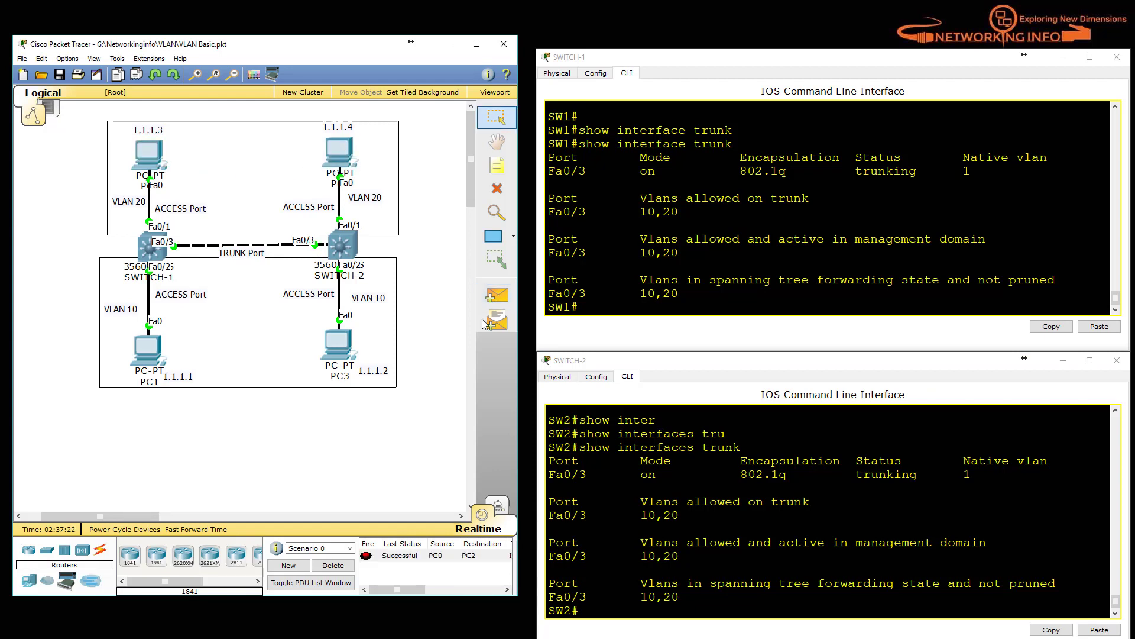
click(496, 295)
click(148, 349)
click(336, 344)
- Test traffic between the VLANs by sending a simple PDU from PC 1.1.1.1 to PC 1.1.1.3
click(494, 298)
click(148, 348)
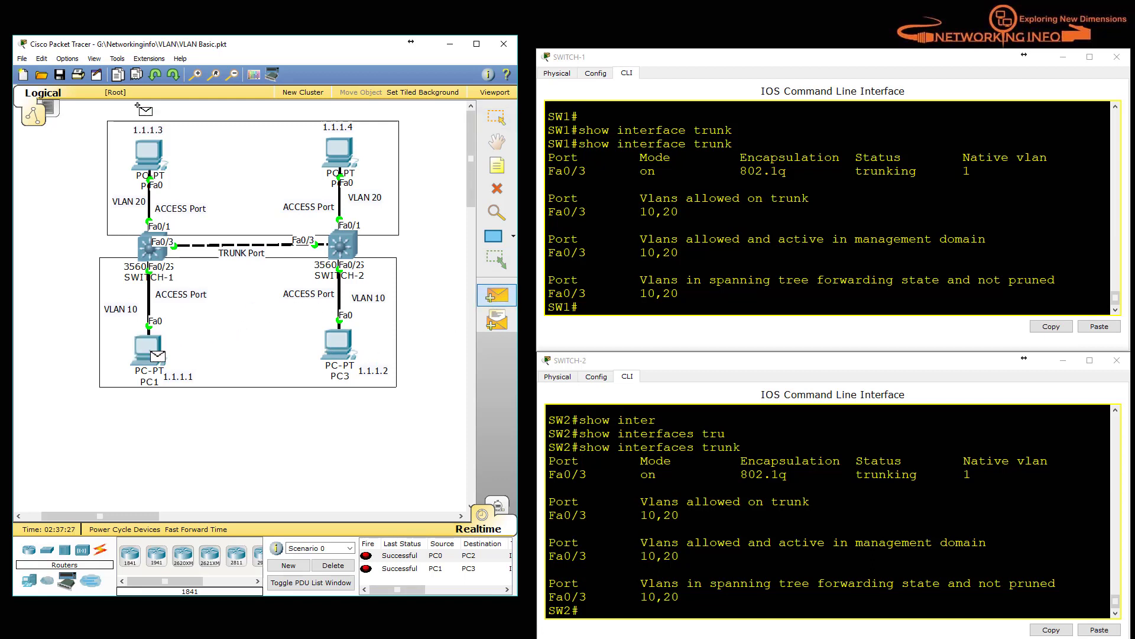
click(148, 149)
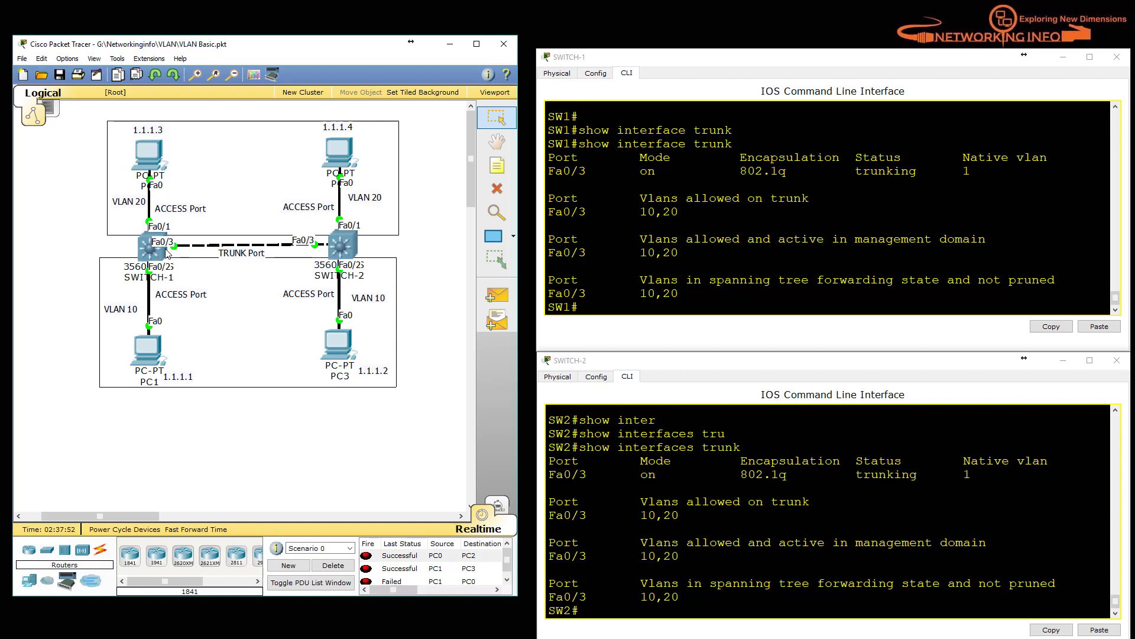
- Delete VLANs 10 and 20 from SWITCH-1 with no vlan commands in global configuration mode
click(870, 239)
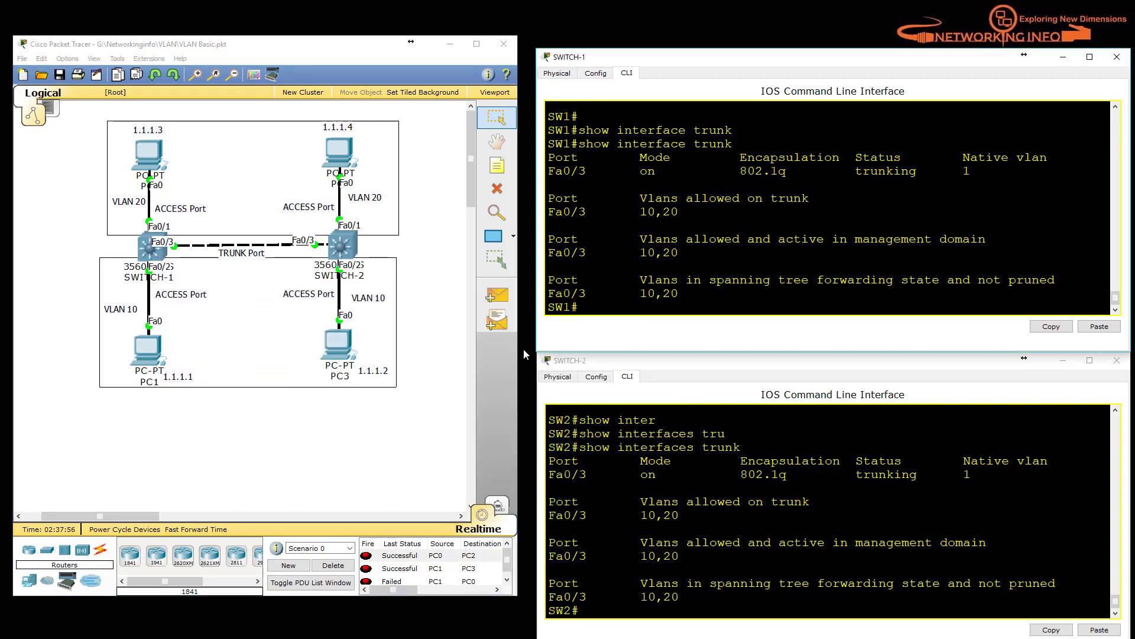
click(397, 451)
click(641, 280)
key(Return)
key(Return)
key(Return)
key(Return)
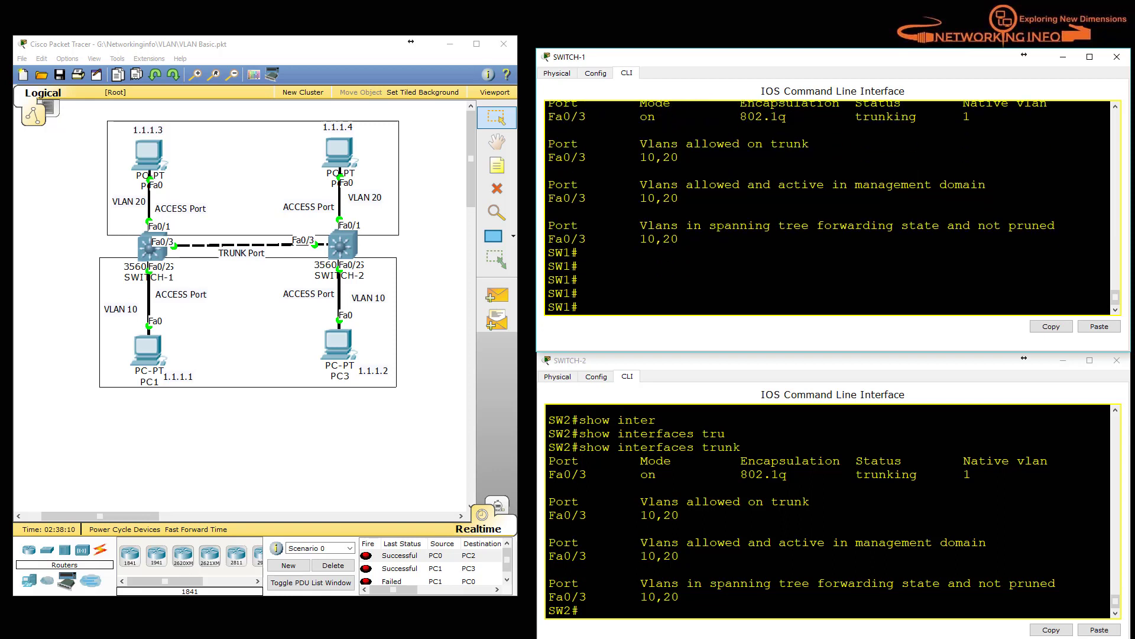
text(conf t)
key(Return)
key(Return)
key(Return)
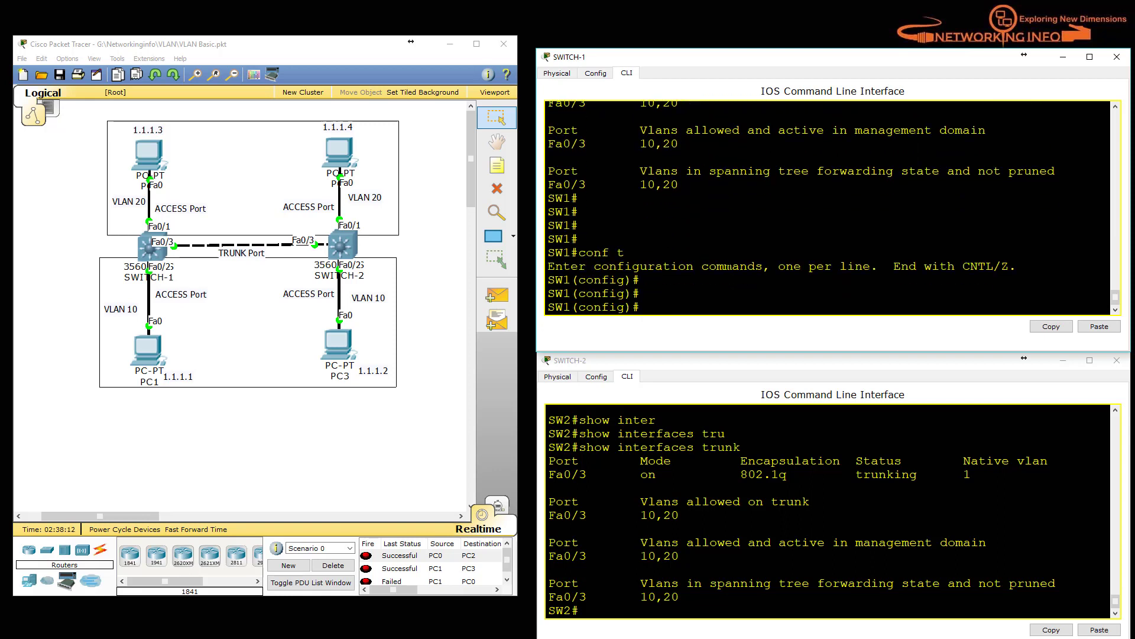
text(no vlan 10)
key(Return)
text(no vlan 20)
key(Return)
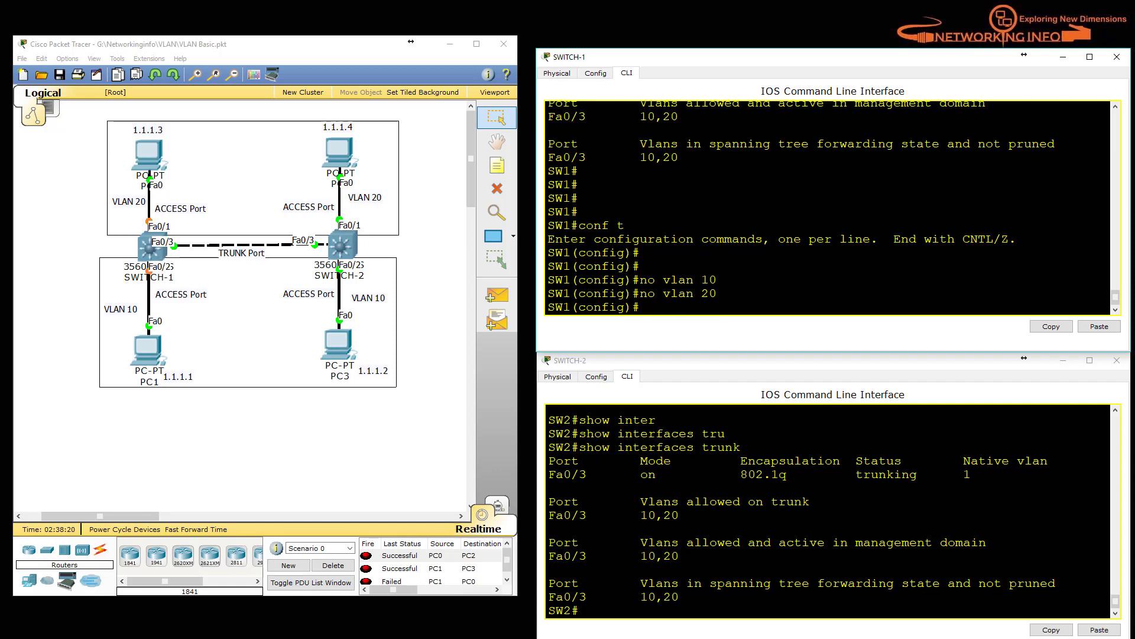
- On SWITCH-2, remove the access VLAN 20 assignment from interface Fa0/1 with no switchport access vlan 20
click(679, 501)
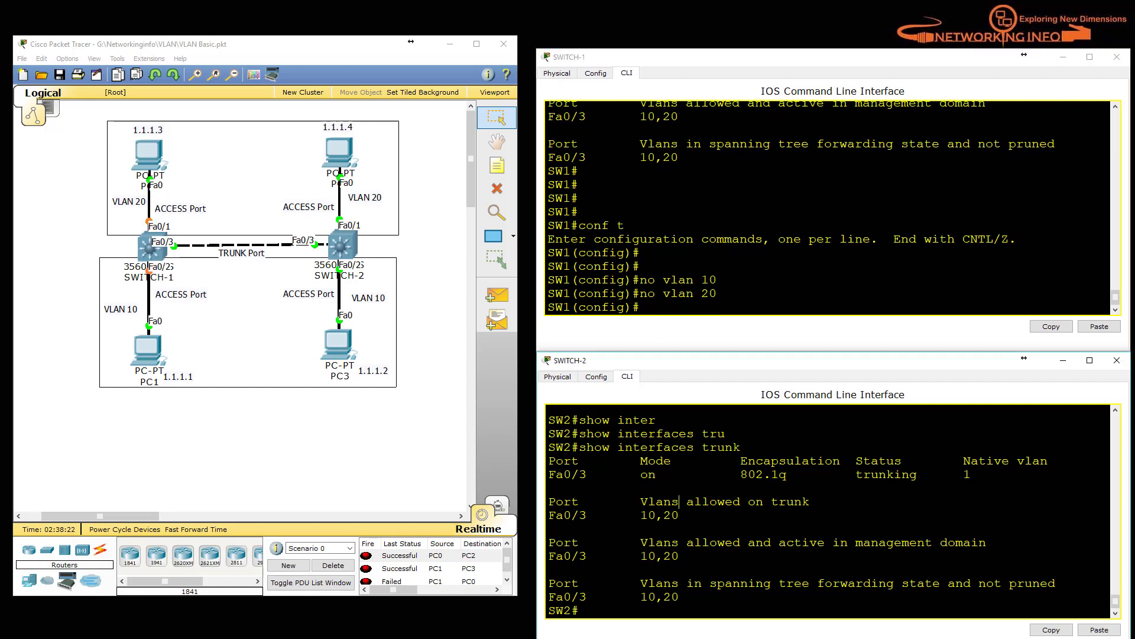
text(conf t)
key(Return)
key(Return)
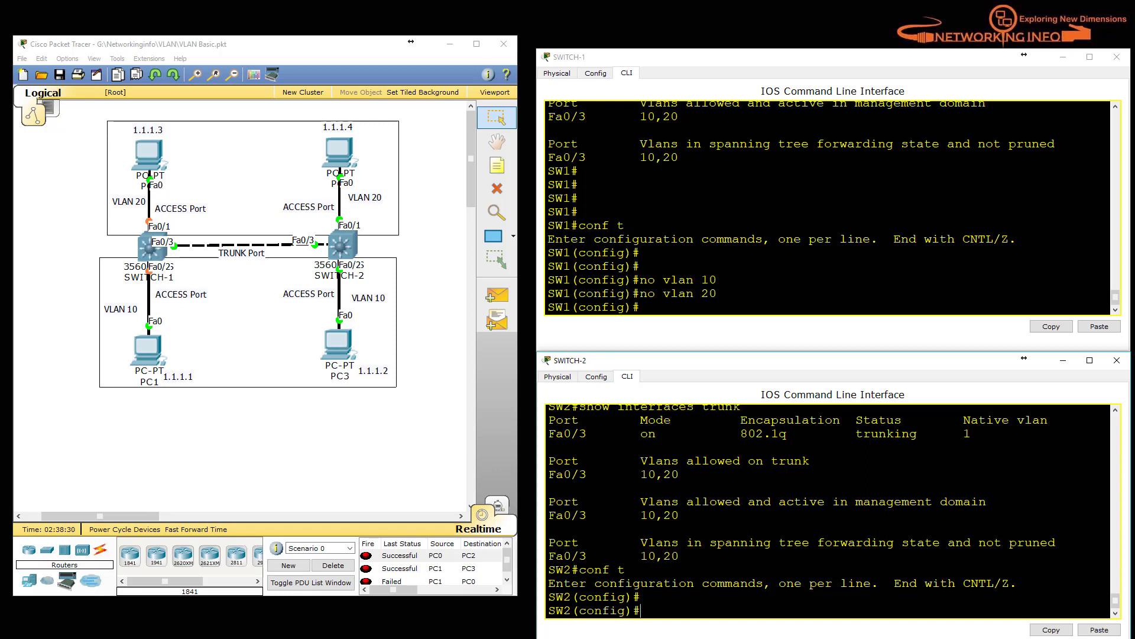
text(int)
key(Tab)
text(fa0/1)
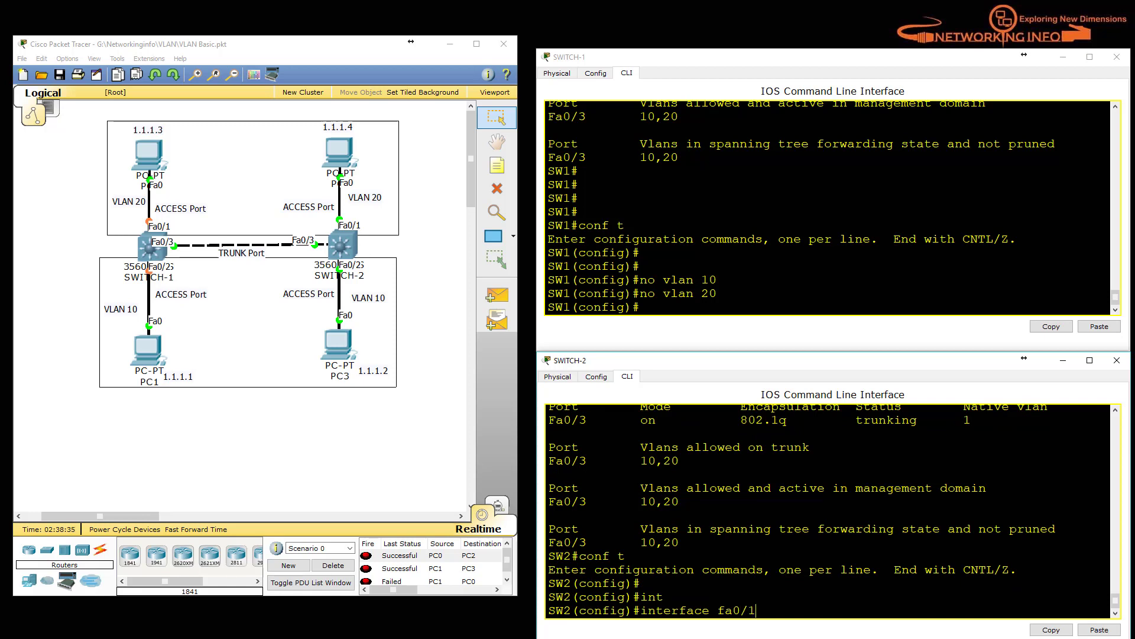
key(Return)
text(no)
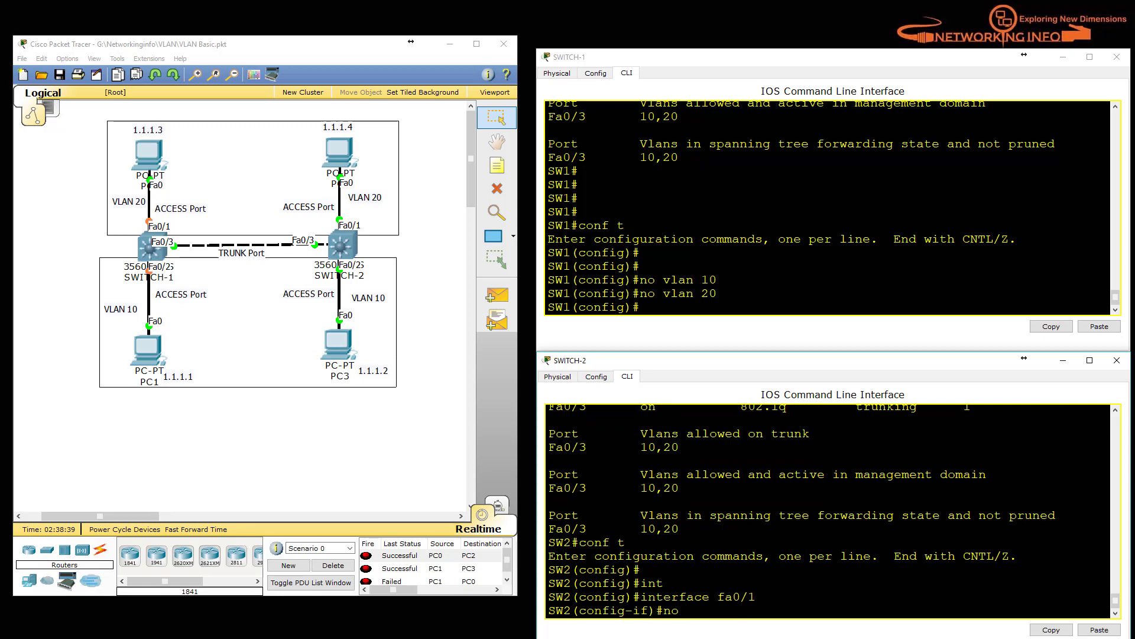
text( swi)
key(Tab)
text(acc)
key(Tab)
text(vlan )
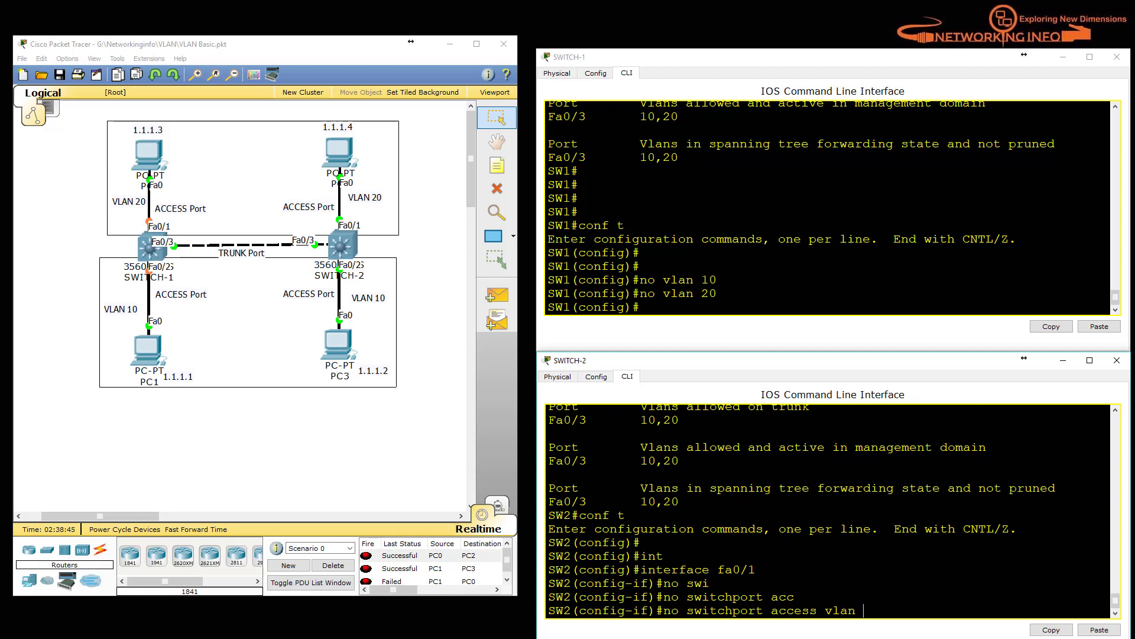
text(20)
key(Return)
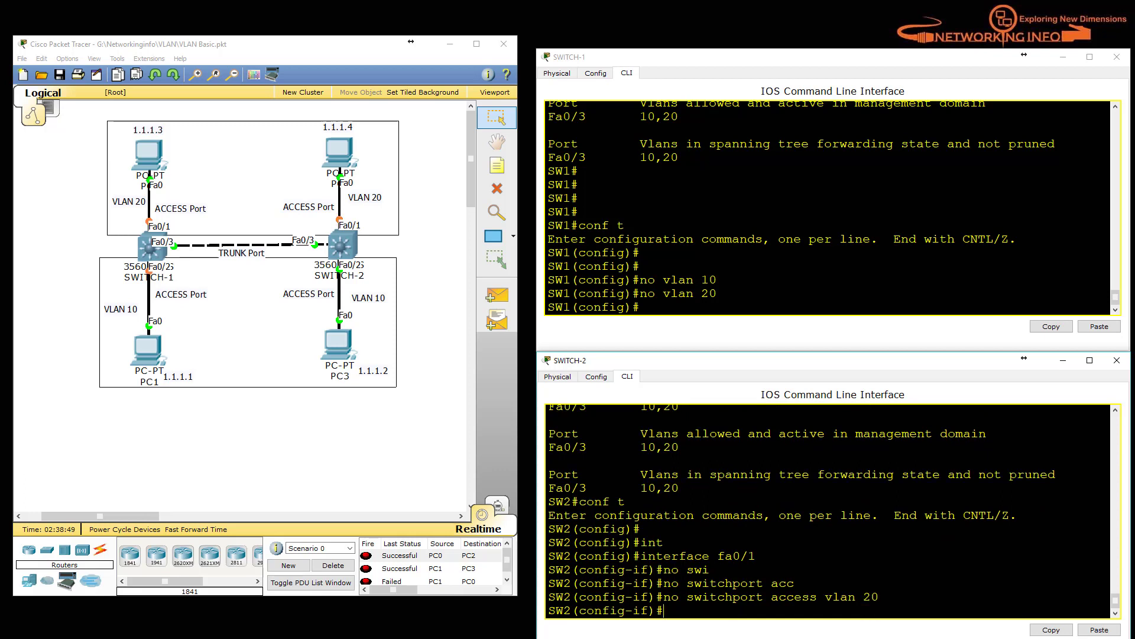
- Remove the access VLAN 10 assignment from SWITCH-2 interface Fa0/2 with no switchport access vlan 10
text(exit)
key(Return)
text(int fa0/)
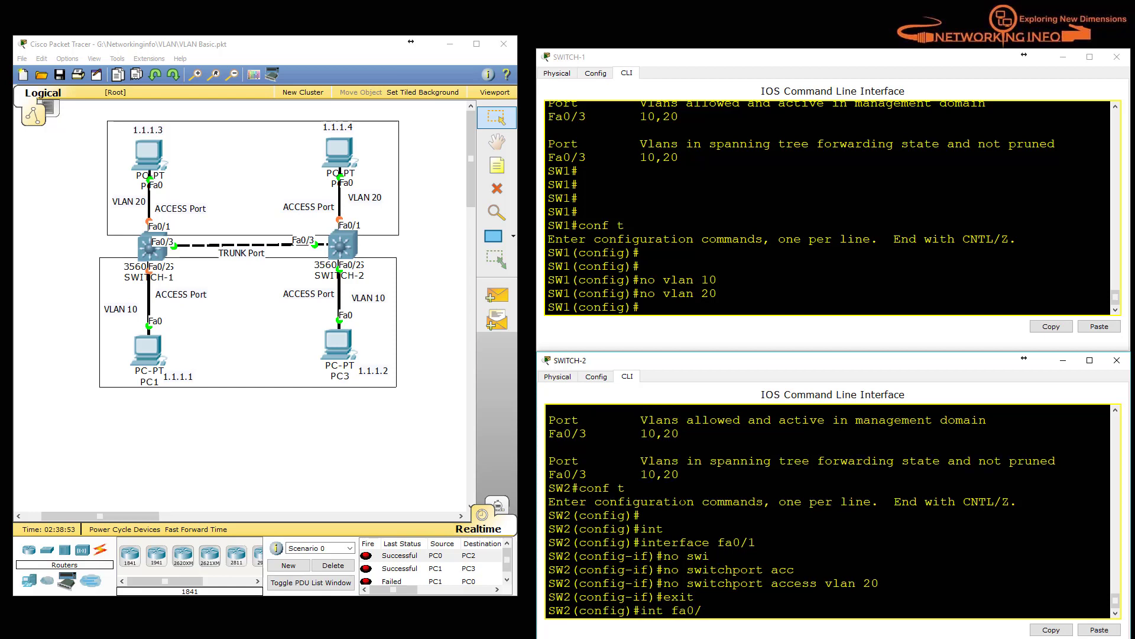
text(2)
key(Return)
key(Up)
key(Up)
key(Up)
key(BackSpace)
text(10)
key(Return)
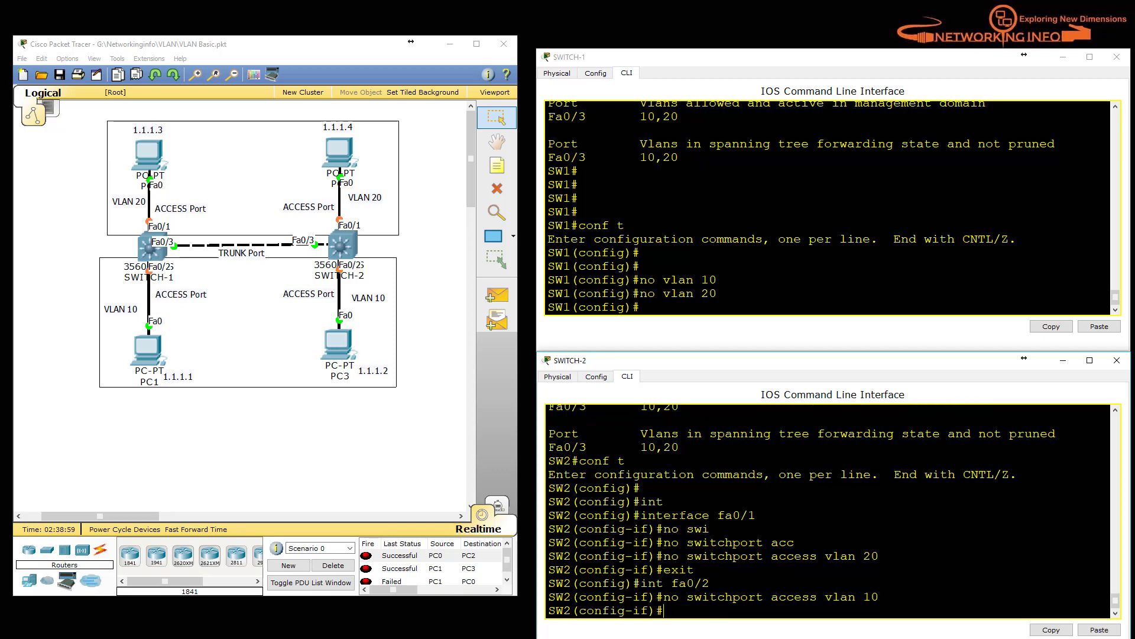
- Exit configuration mode on SWITCH-2 and run show vlan brief to check the port assignments
drag(648, 515, 696, 569)
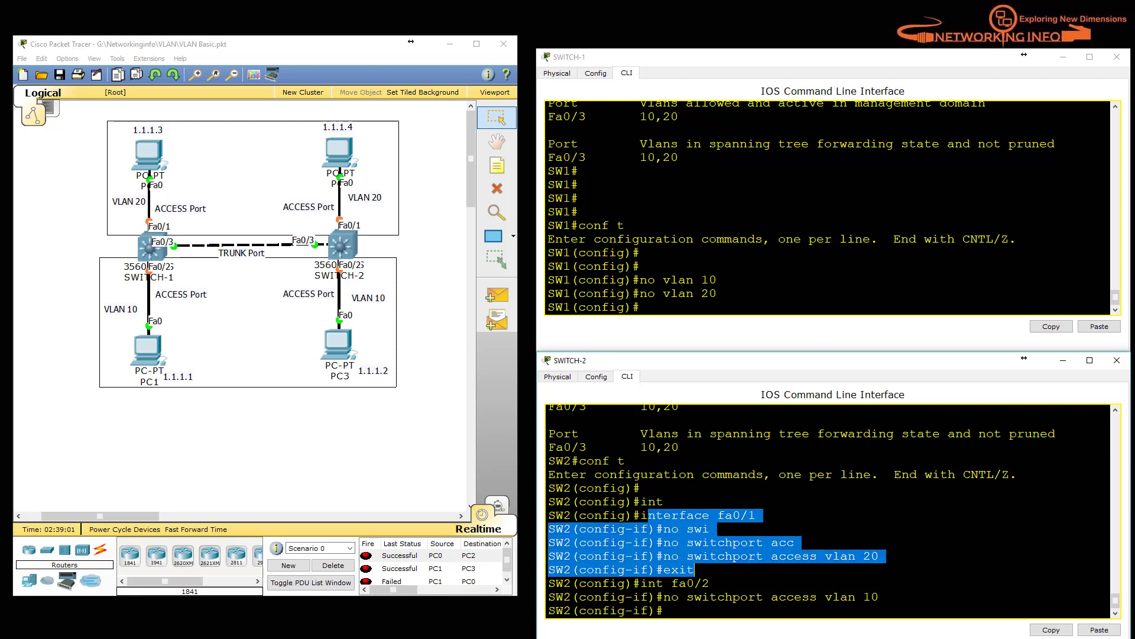
click(880, 597)
key(Return)
text(exit)
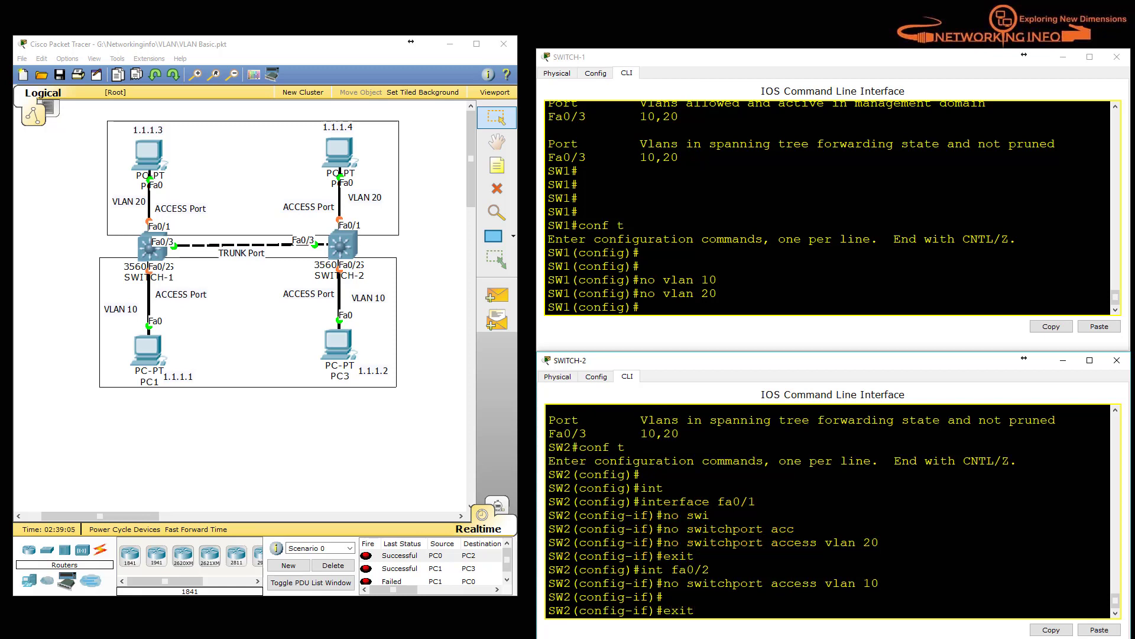
key(Return)
key(Return)
text(exit)
key(Return)
key(Return)
text(show vlan brief)
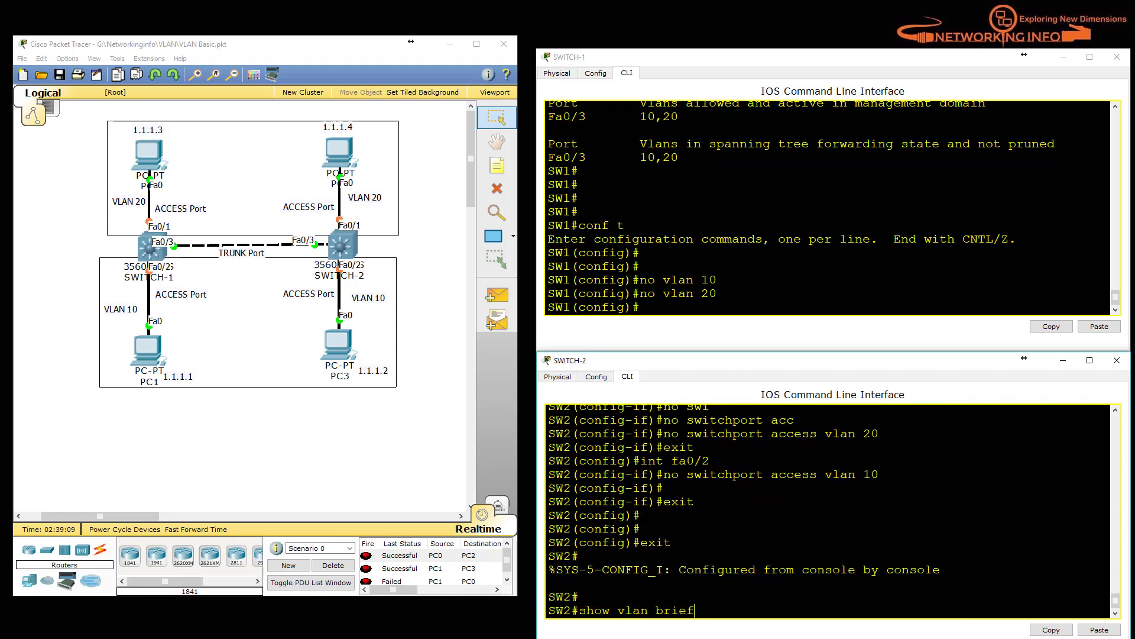
key(Return)
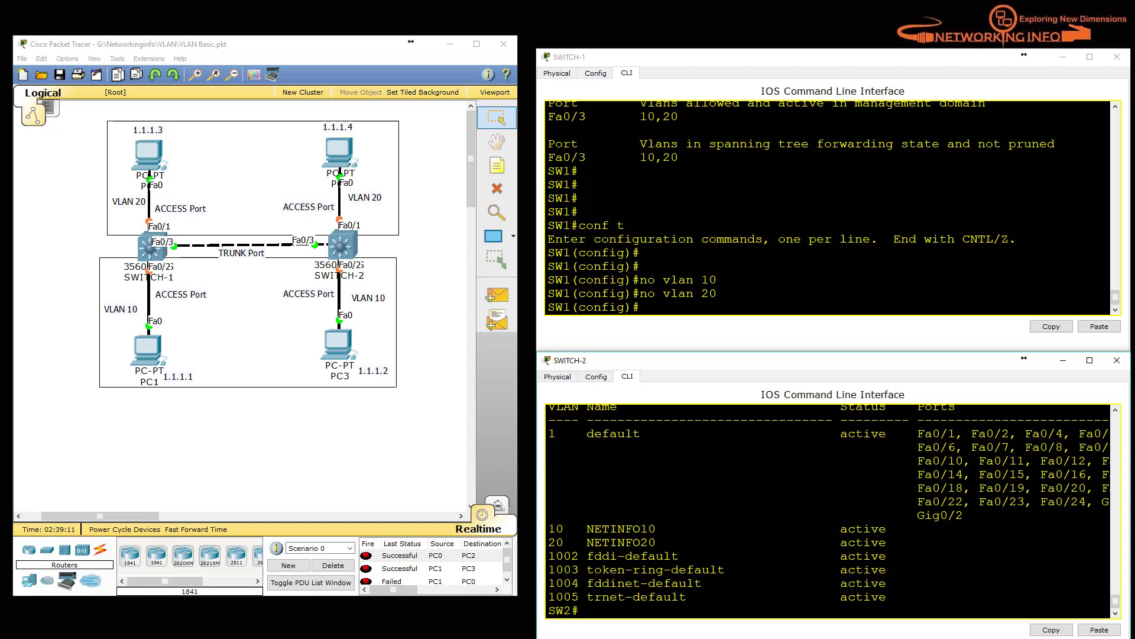
- Examine the default VLAN's ports and the VLAN 10 and 20 entries in SWITCH-2's VLAN table
drag(1010, 434, 550, 434)
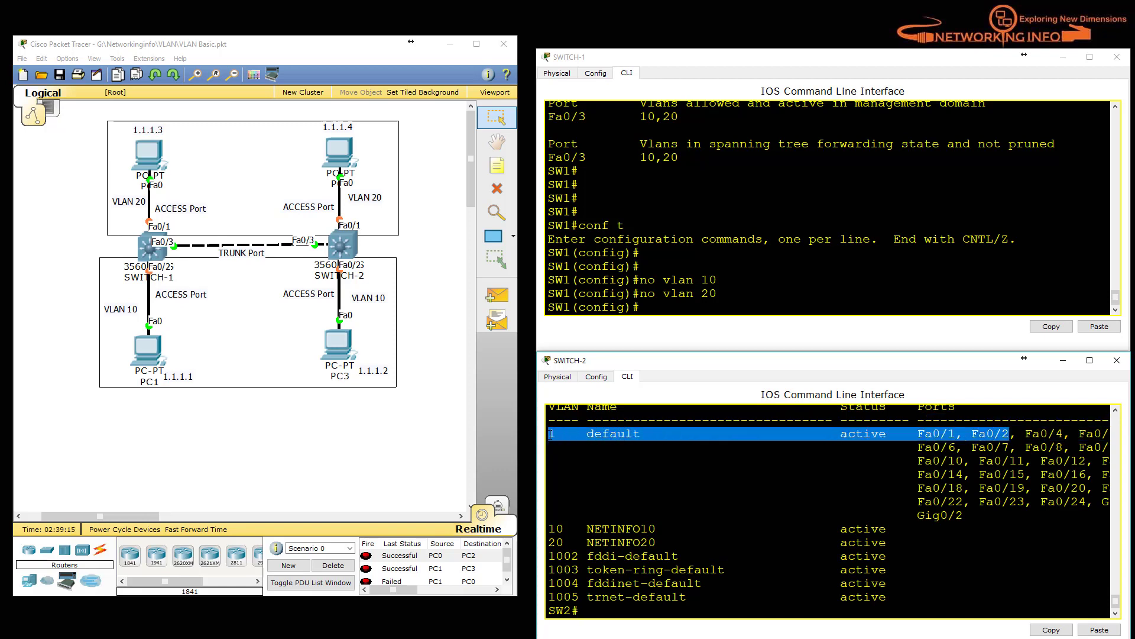
drag(549, 528, 909, 542)
click(910, 543)
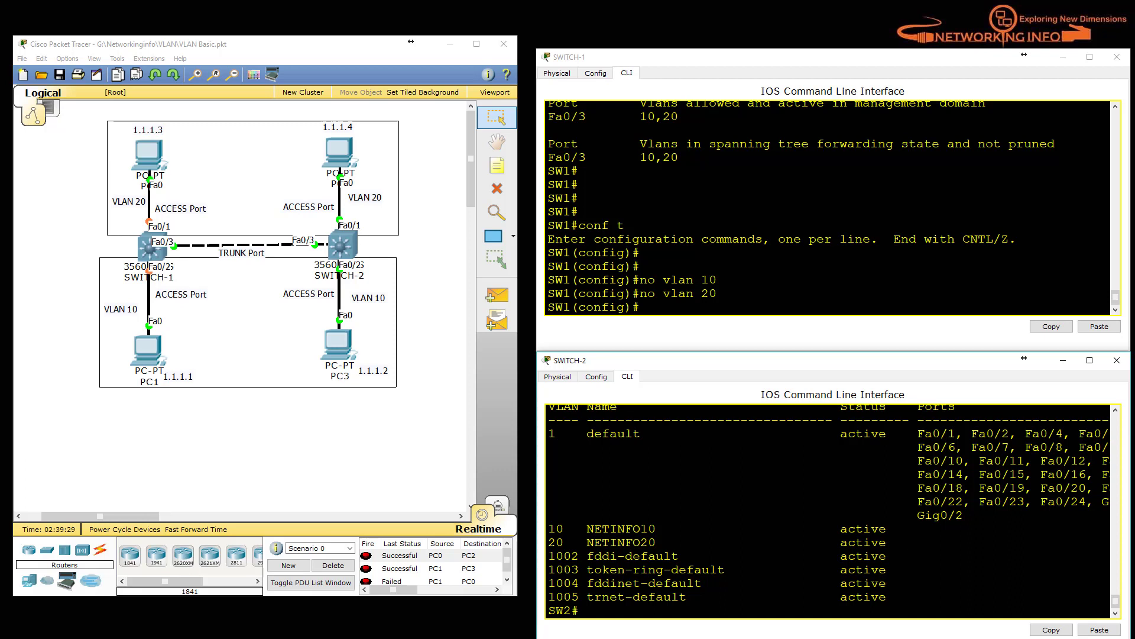
- Exit configuration mode on SWITCH-1 and run show vlan brief to check its VLANs and port assignments
click(640, 266)
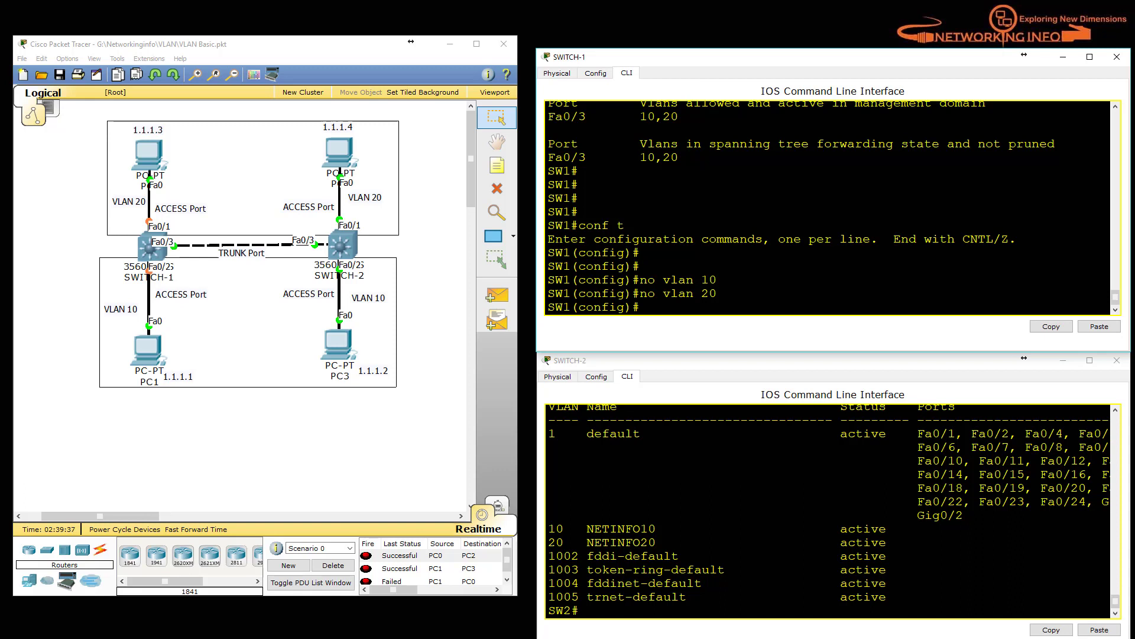
key(Return)
key(Return)
key(Return)
text(exi)
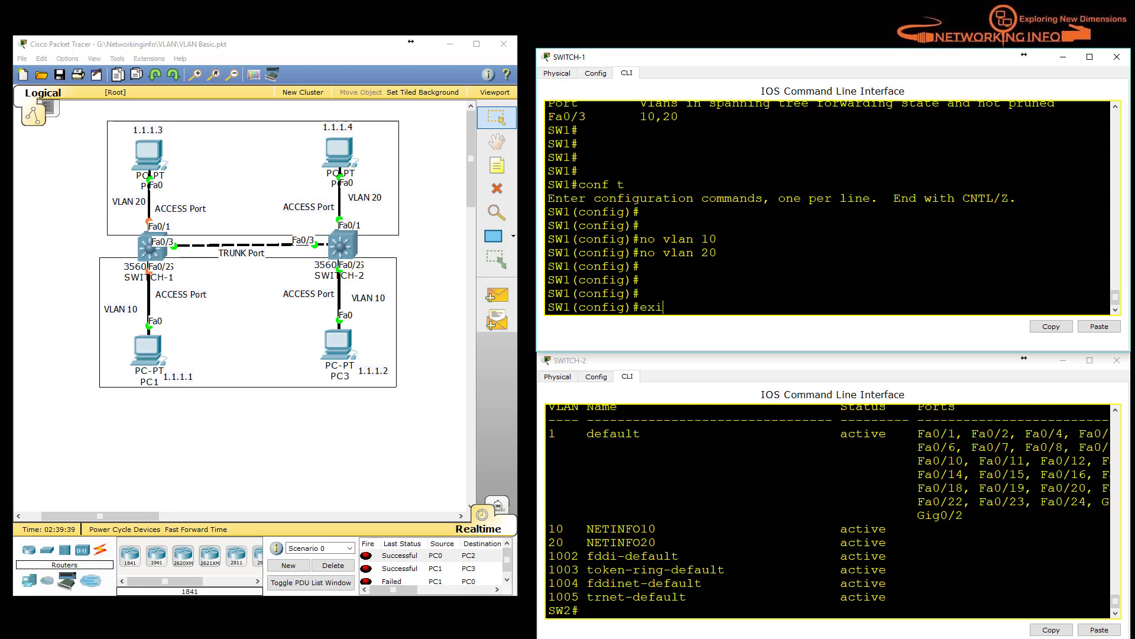
text(t)
key(Return)
text(show vlan brief)
key(Tab)
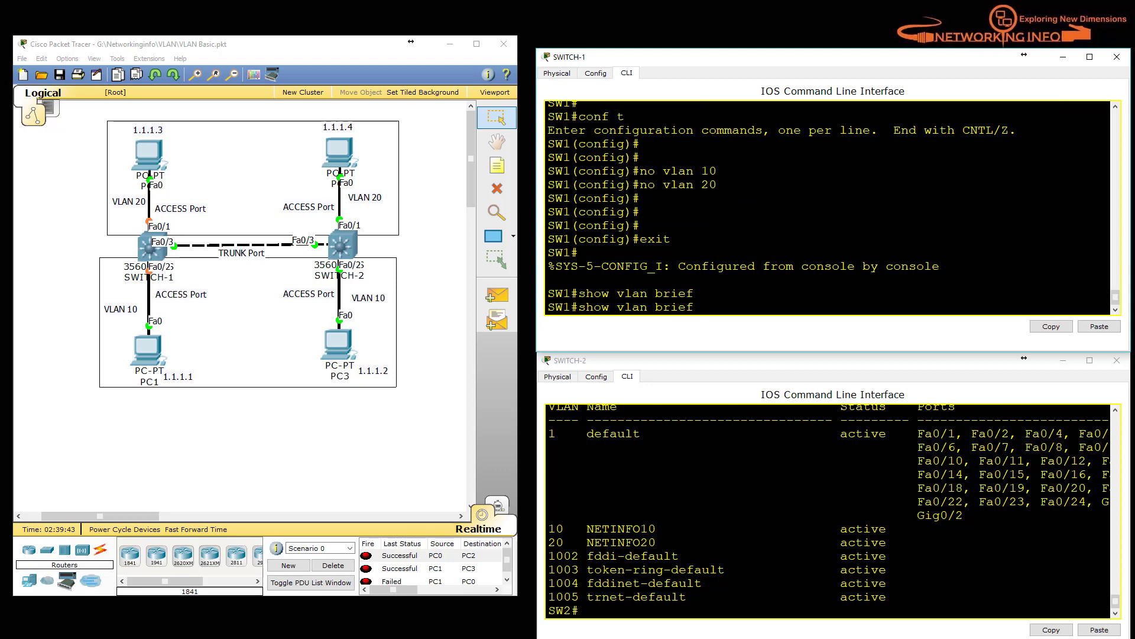
key(Return)
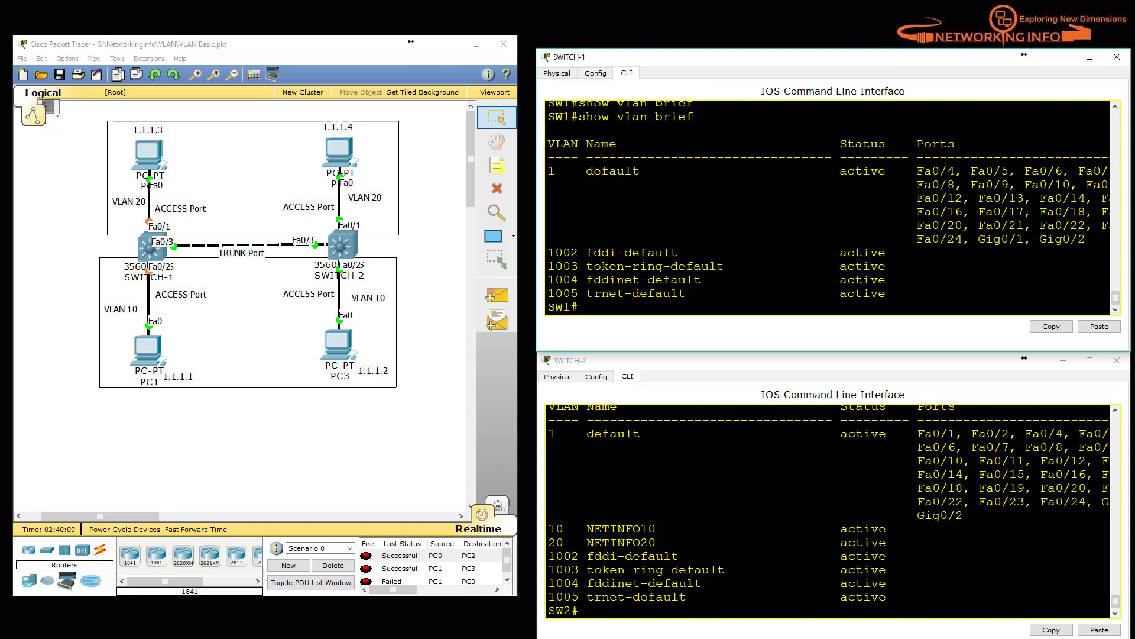
- On SWITCH-1, assign interface Fa0/1 to VLAN 1 with switchport access vlan 1
key(Return)
text(conf t)
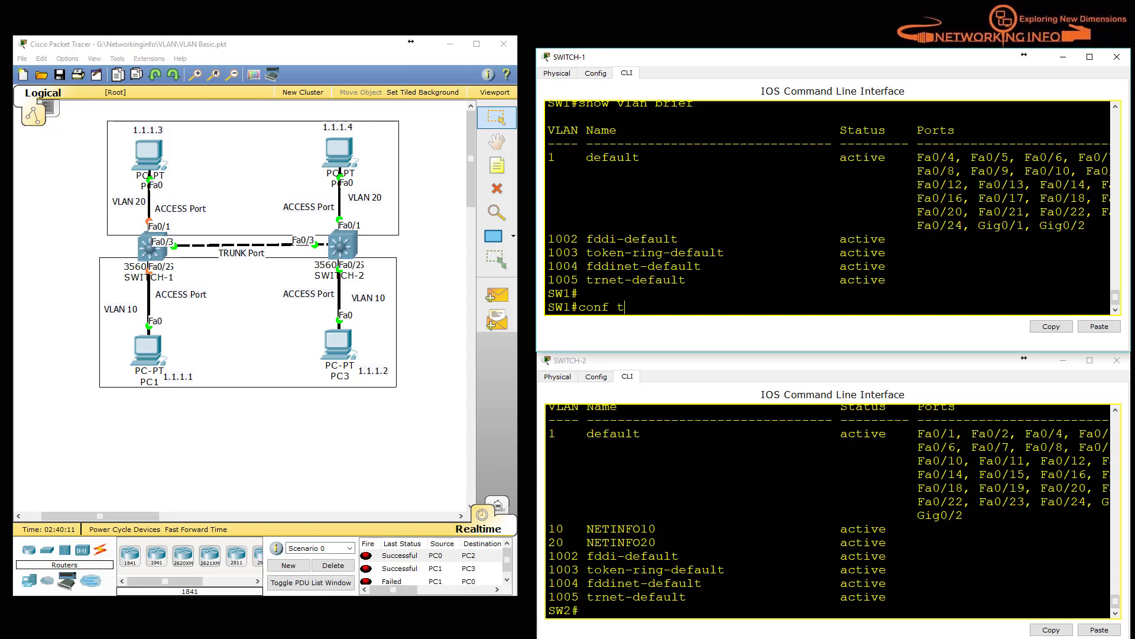
key(Return)
text(int fa0/1)
key(Return)
text(switchport a)
key(Tab)
text(acc)
key(Tab)
text(vlan 1)
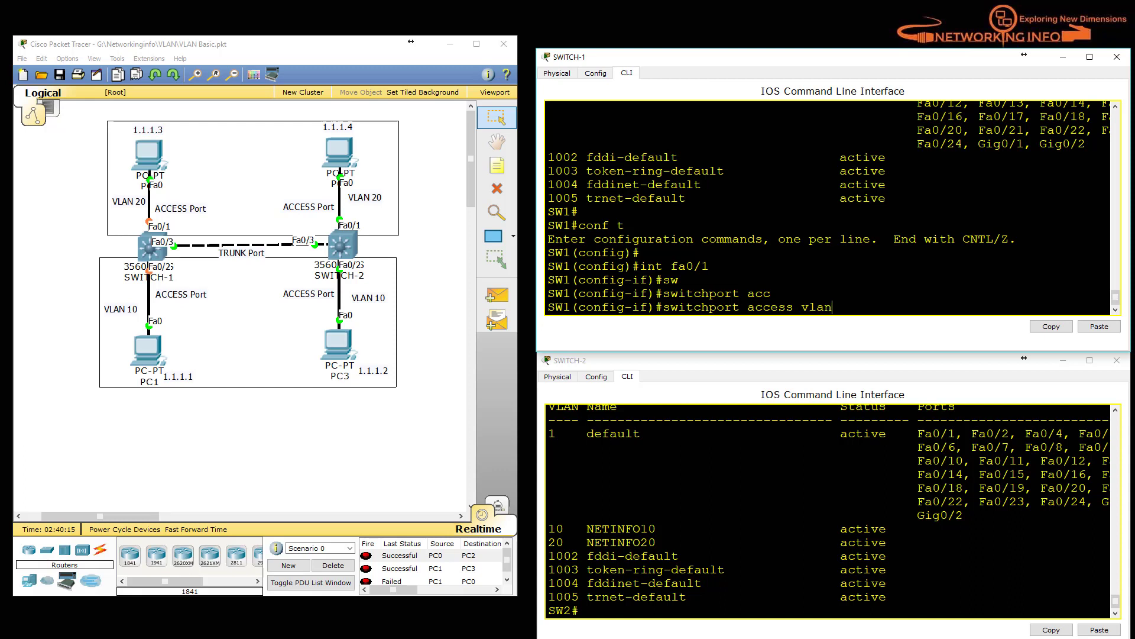
key(Return)
- Assign SWITCH-1 interface Fa0/2 to VLAN 1 with switchport access vlan 1
text(int fa0/2)
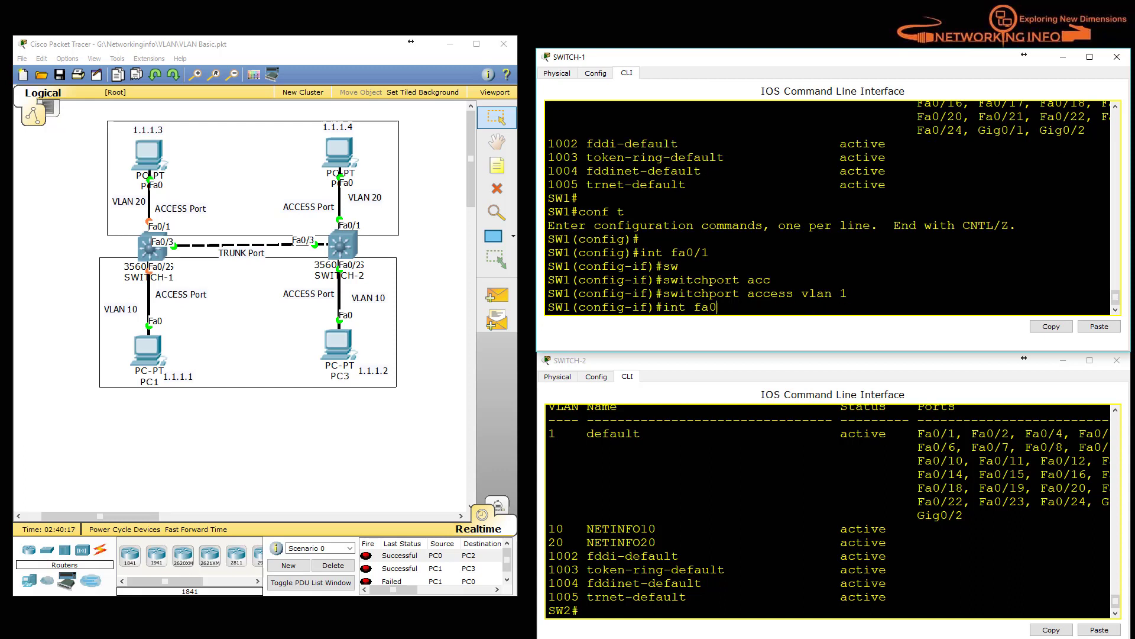
key(Return)
key(Up)
key(Up)
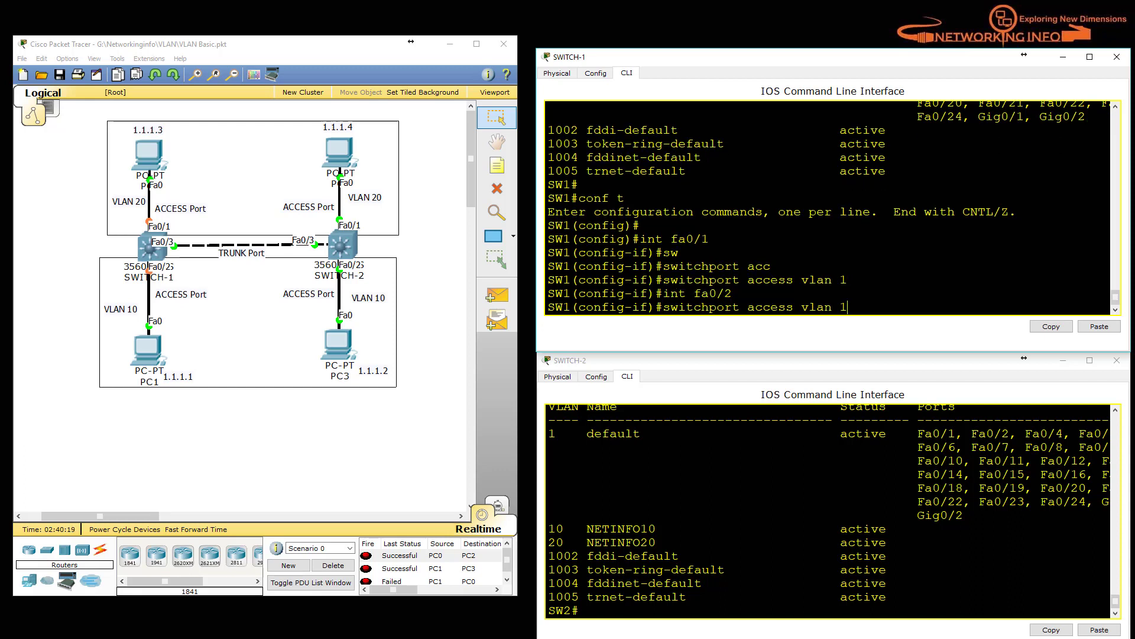
key(Return)
- Exit to privileged mode on SWITCH-1 and run show vlan brief to check the membership of Fa0/1 and Fa0/2
text(exit)
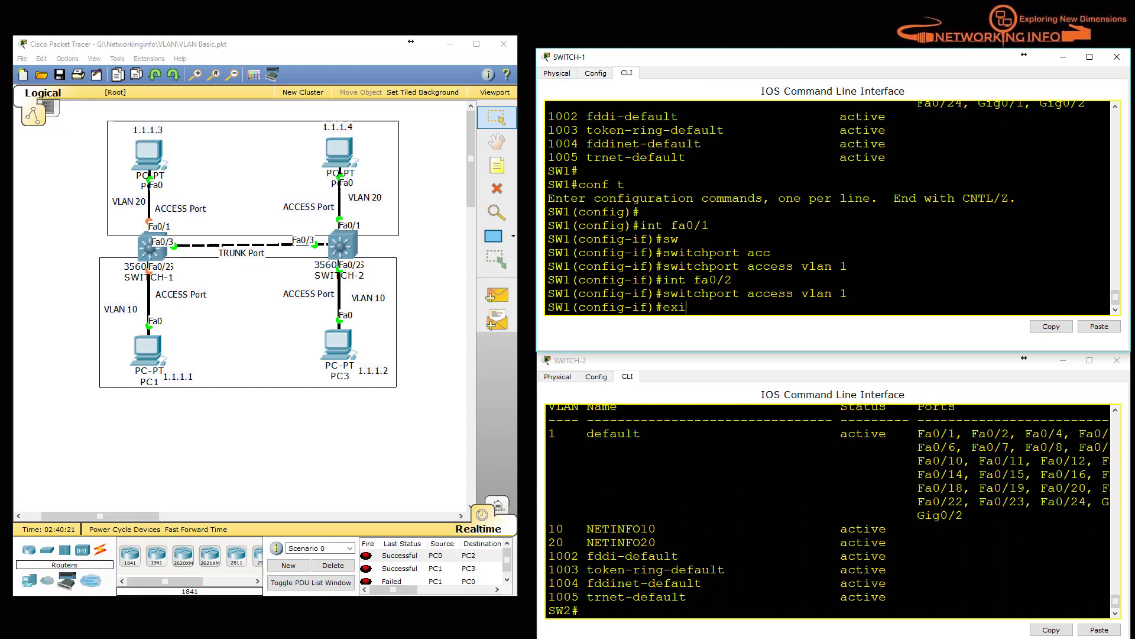
key(Return)
key(Return)
text(exit)
key(Return)
key(Return)
text(s)
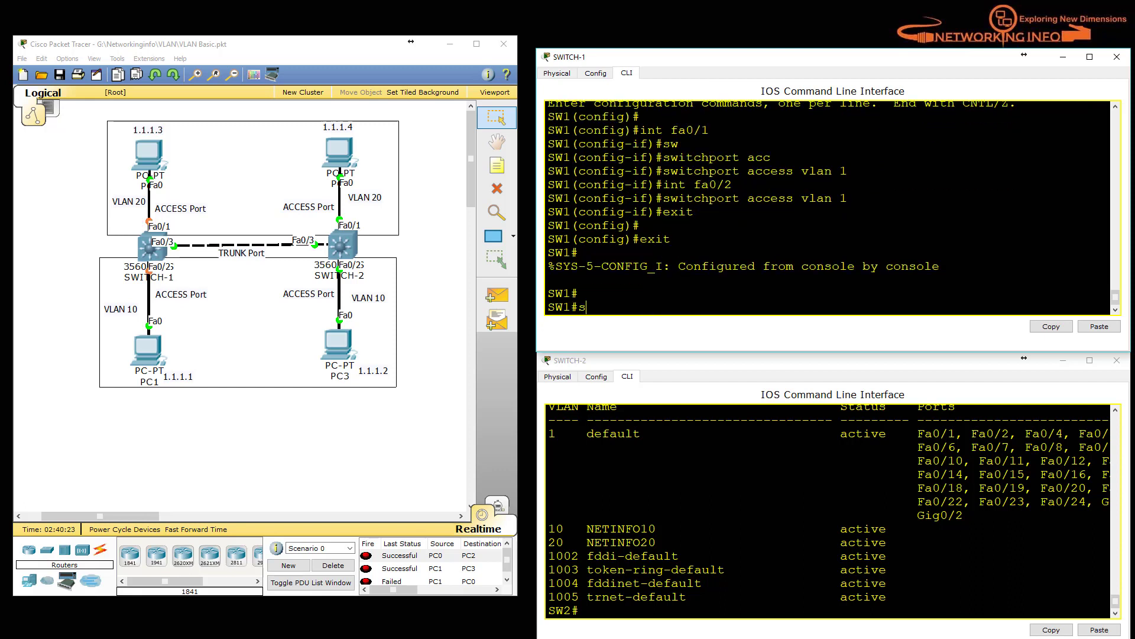
text(how vlan brief)
key(Return)
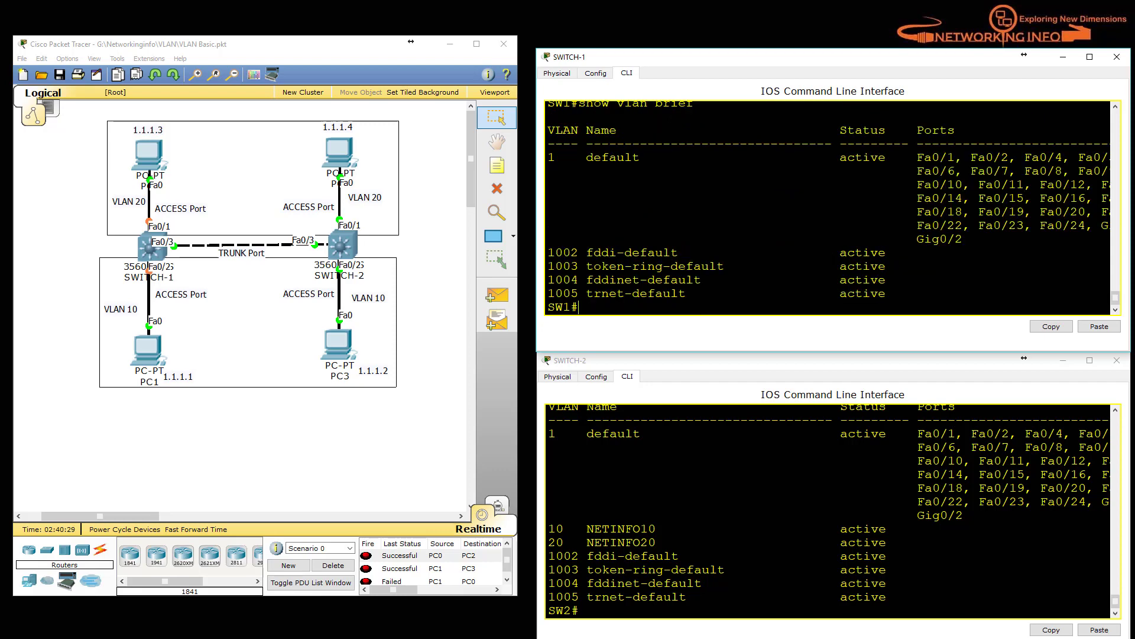
drag(1025, 157, 1018, 157)
click(1017, 157)
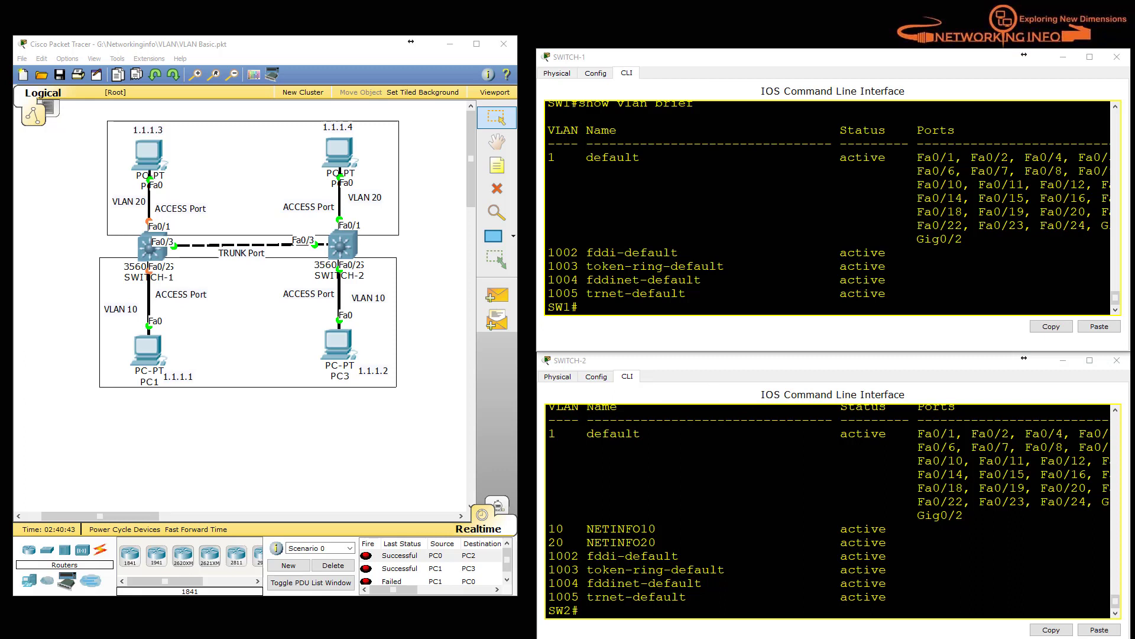
- Run show vlan brief on SWITCH-1 once more to review the VLAN list
click(694, 211)
key(Return)
key(Return)
key(Return)
key(Return)
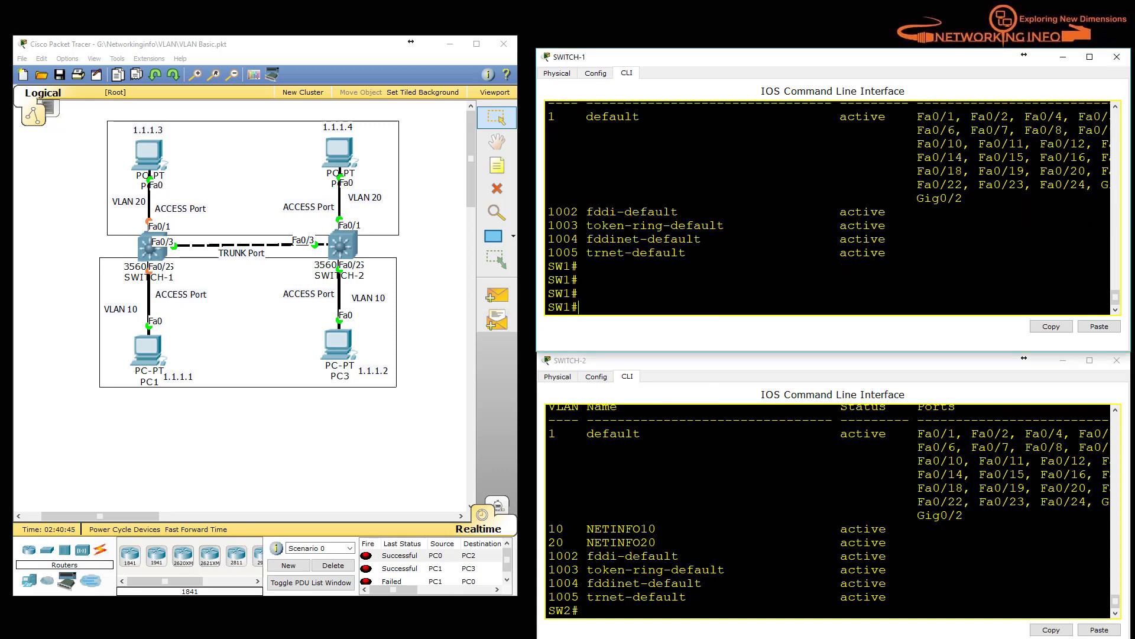
text(show vlan brie)
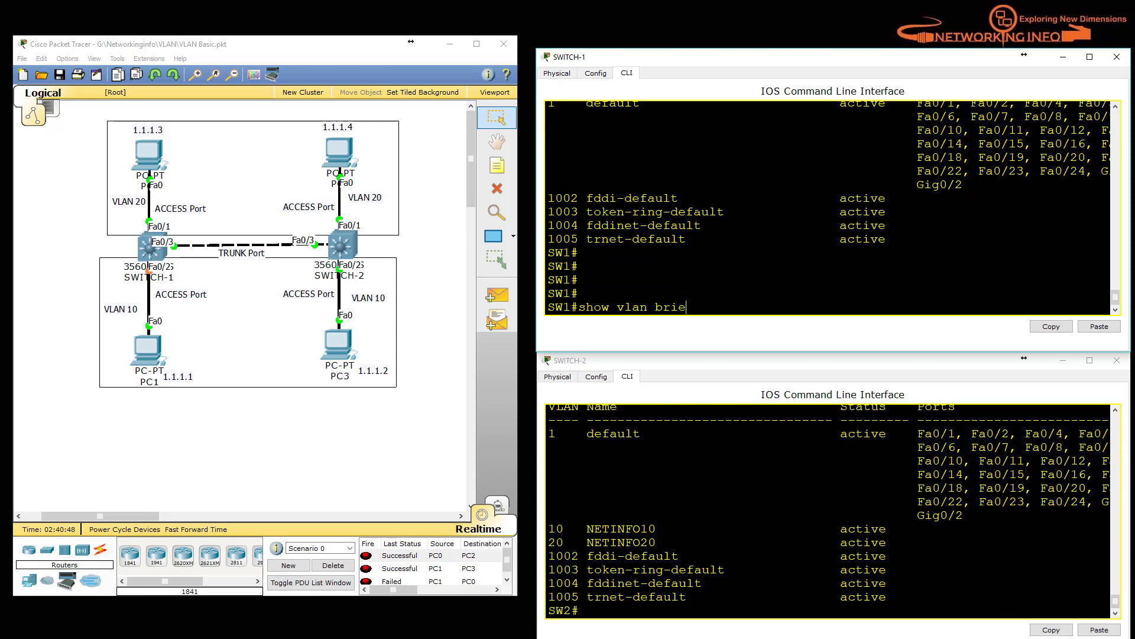
key(Tab)
key(Return)
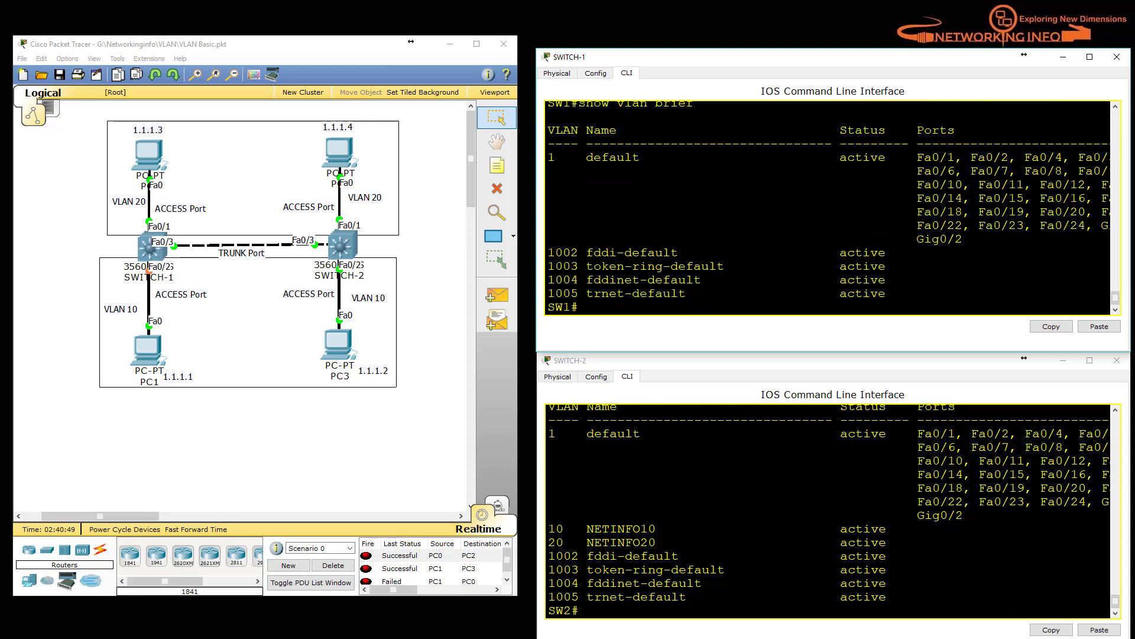
- Run show interfaces trunk on SWITCH-1 to check the trunk mode, encapsulation and allowed VLANs
text(show inte)
key(Tab)
text(tru)
key(Tab)
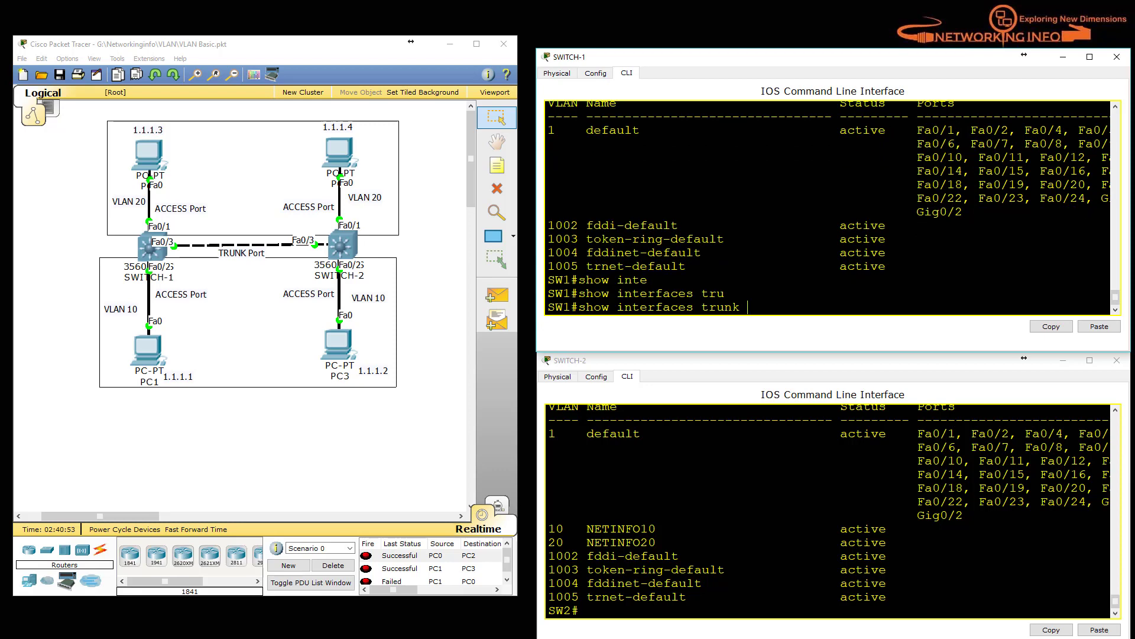
key(Return)
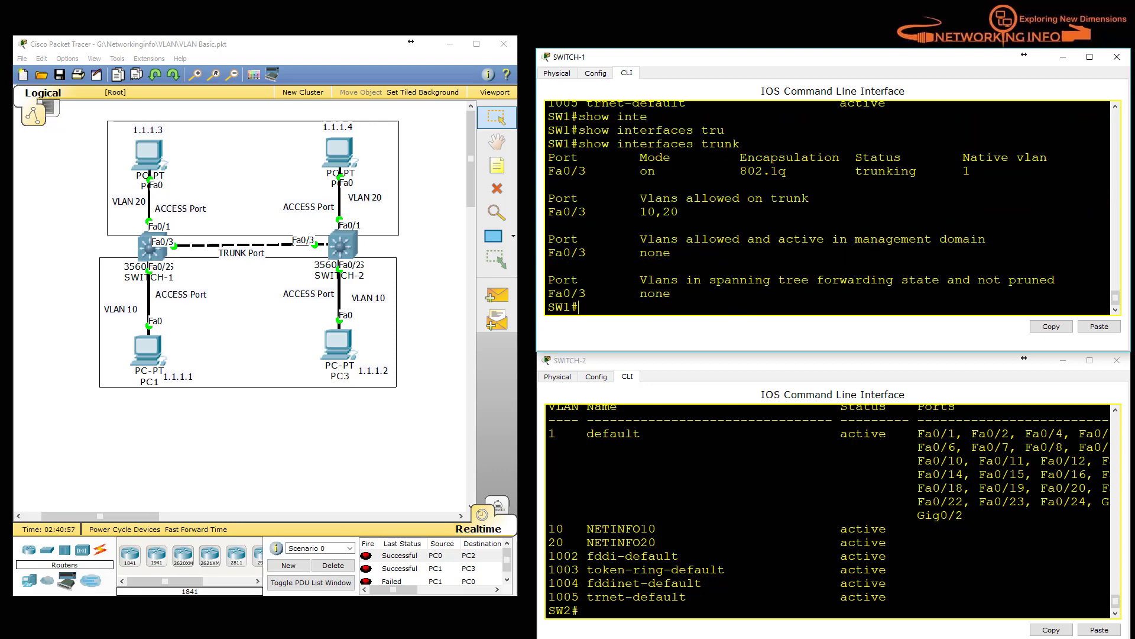
key(Return)
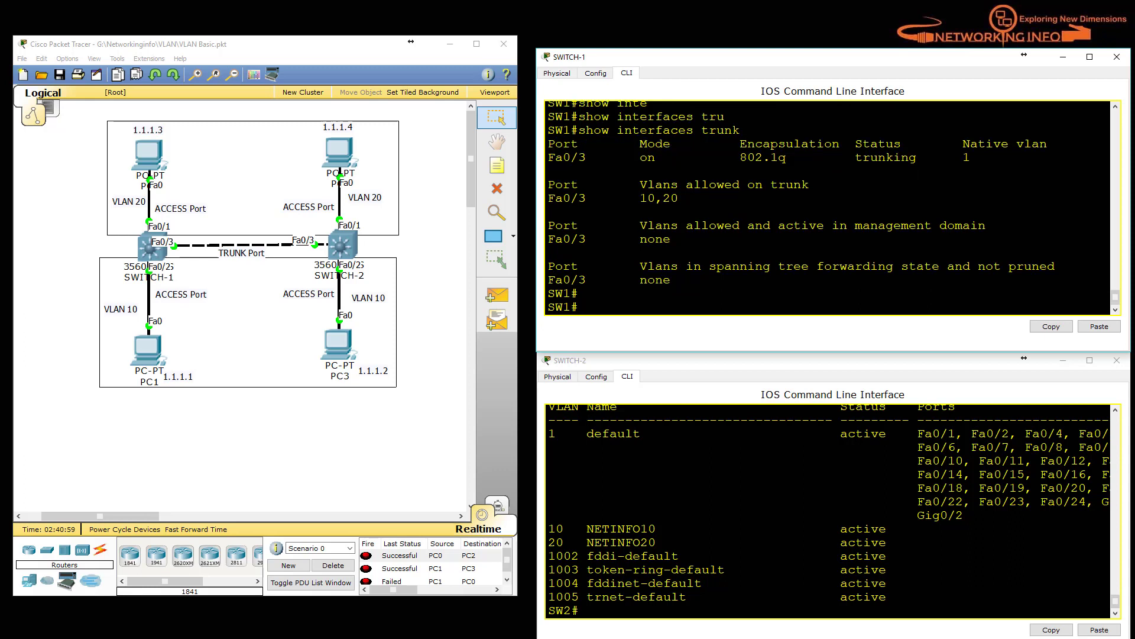
- Try to list the port states on SWITCH-1 with show interfaces status
text(show inter)
key(Tab)
text(status)
key(Tab)
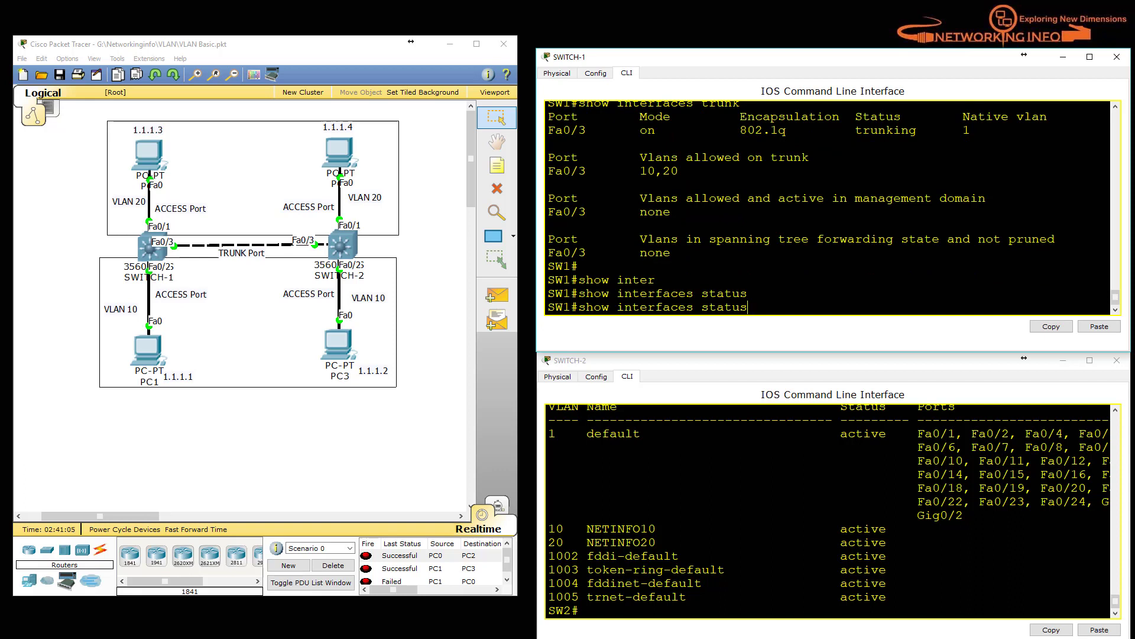
key(Return)
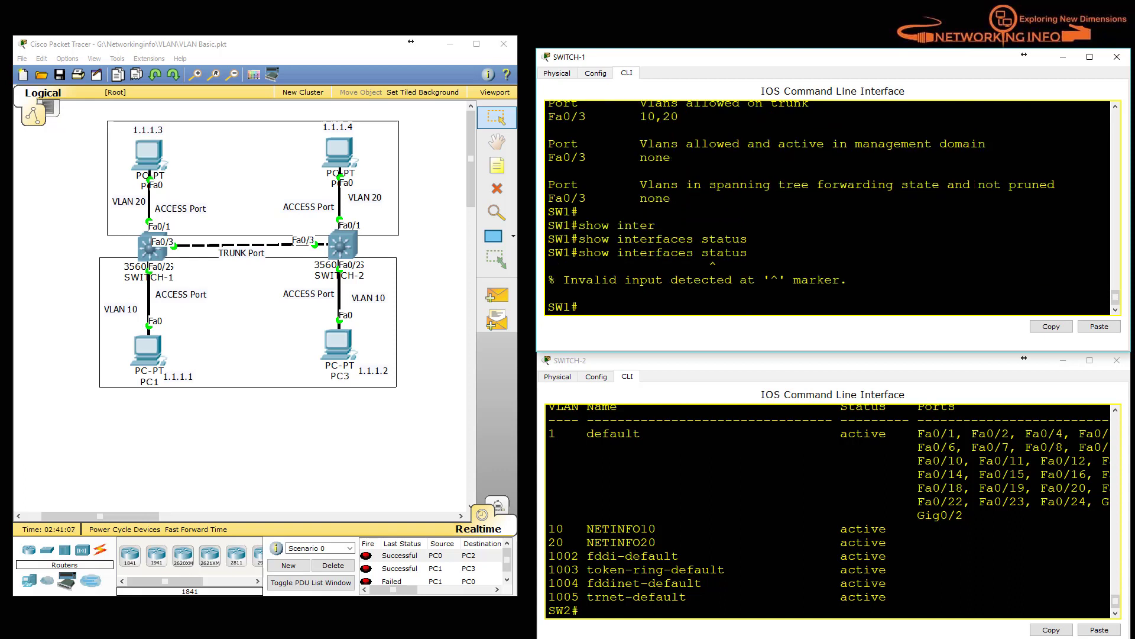
text(show run inte)
key(Tab)
text(r)
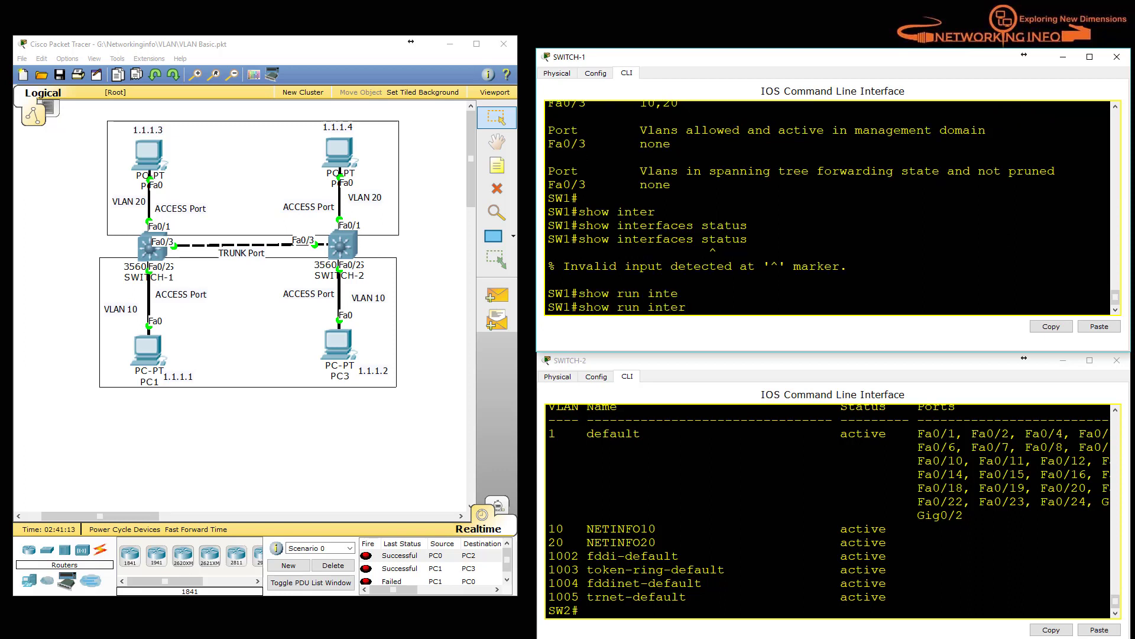
text(face fa0/1)
key(BackSpace)
key(BackSpace)
key(BackSpace)
key(BackSpace)
key(BackSpace)
key(BackSpace)
key(BackSpace)
key(BackSpace)
key(BackSpace)
key(BackSpace)
key(BackSpace)
key(BackSpace)
key(BackSpace)
key(BackSpace)
key(BackSpace)
key(BackSpace)
key(BackSpace)
key(BackSpace)
key(BackSpace)
key(BackSpace)
key(BackSpace)
key(BackSpace)
key(BackSpace)
key(BackSpace)
key(Return)
key(Return)
key(Return)
key(Return)
key(Return)
- Run show interfaces fa0/3 switchport on SWITCH-1 to display the trunk port's settings
text(show)
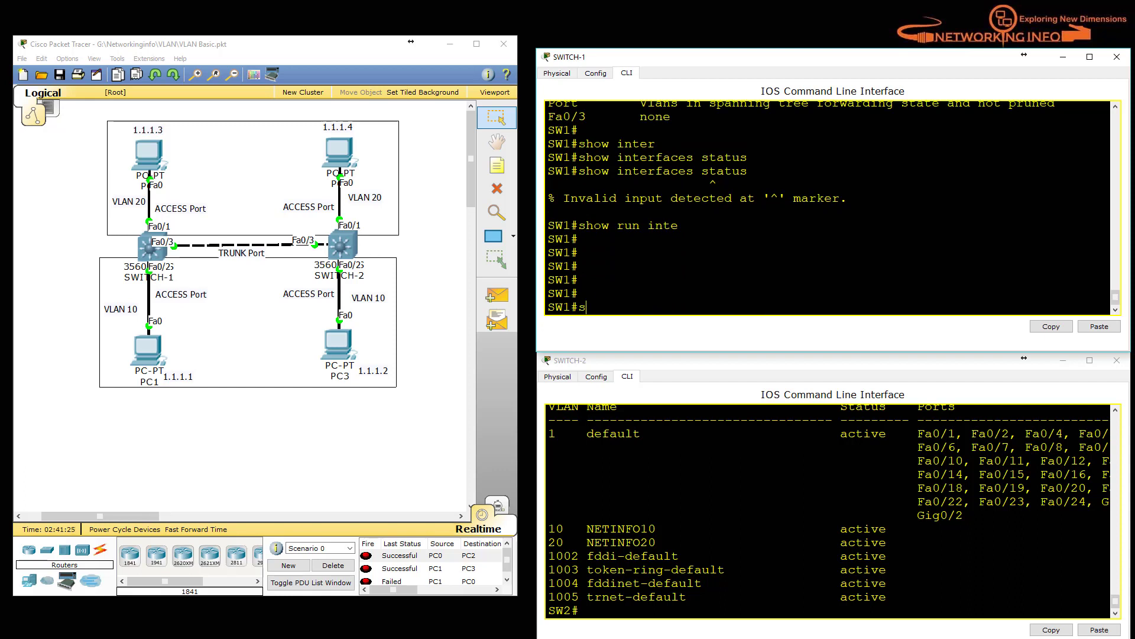
key(Tab)
text(inte)
key(Tab)
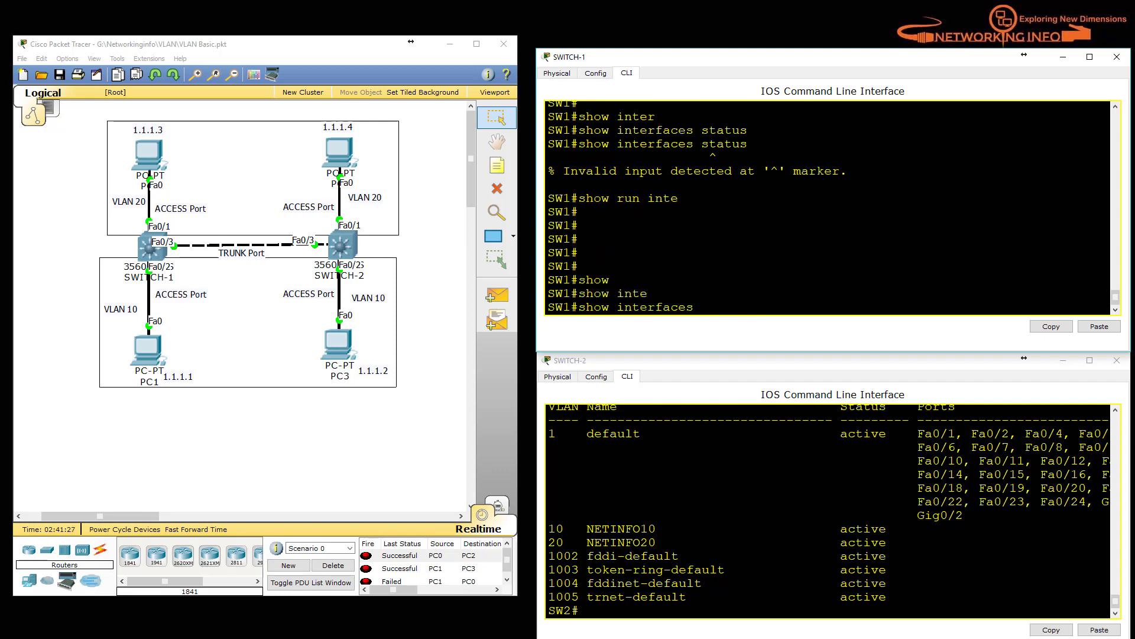
text(fa0/3 siw)
key(BackSpace)
key(BackSpace)
text(wi)
key(Tab)
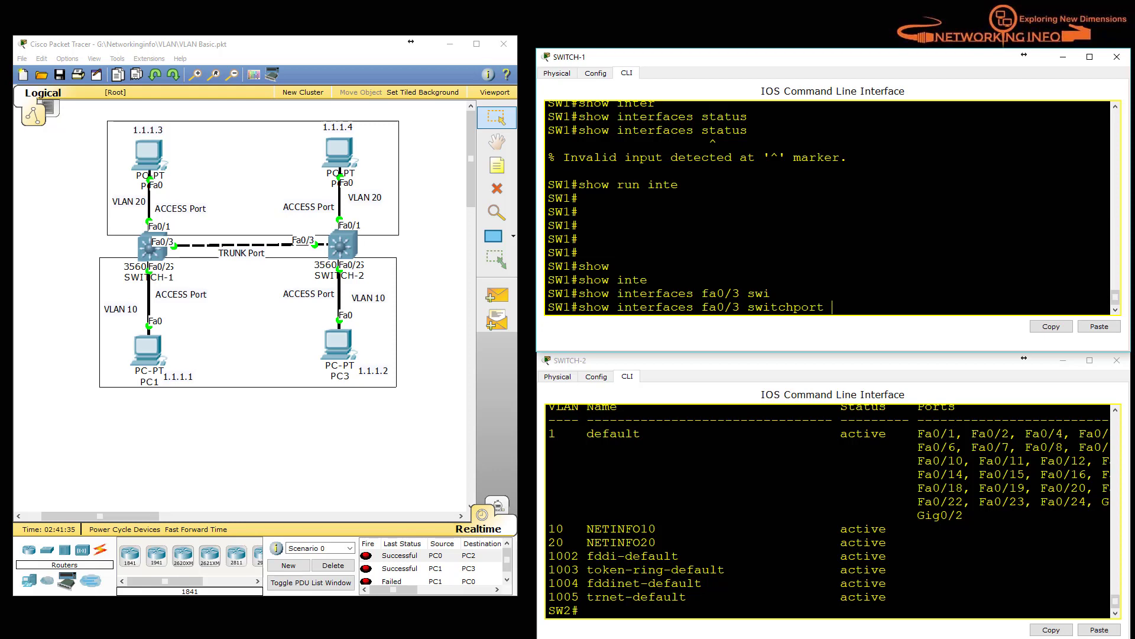
key(Return)
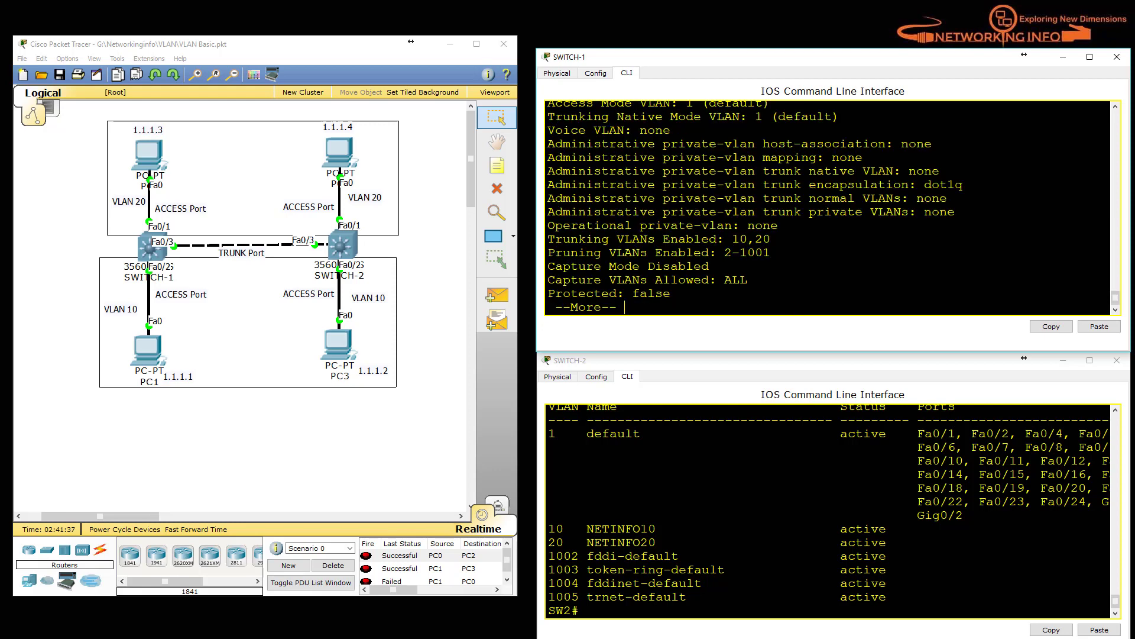
- Examine Fa0/3's switchport status, administrative and operational modes, trunking encapsulation and enabled trunking VLANs in the output
scroll(833, 209, up, 2)
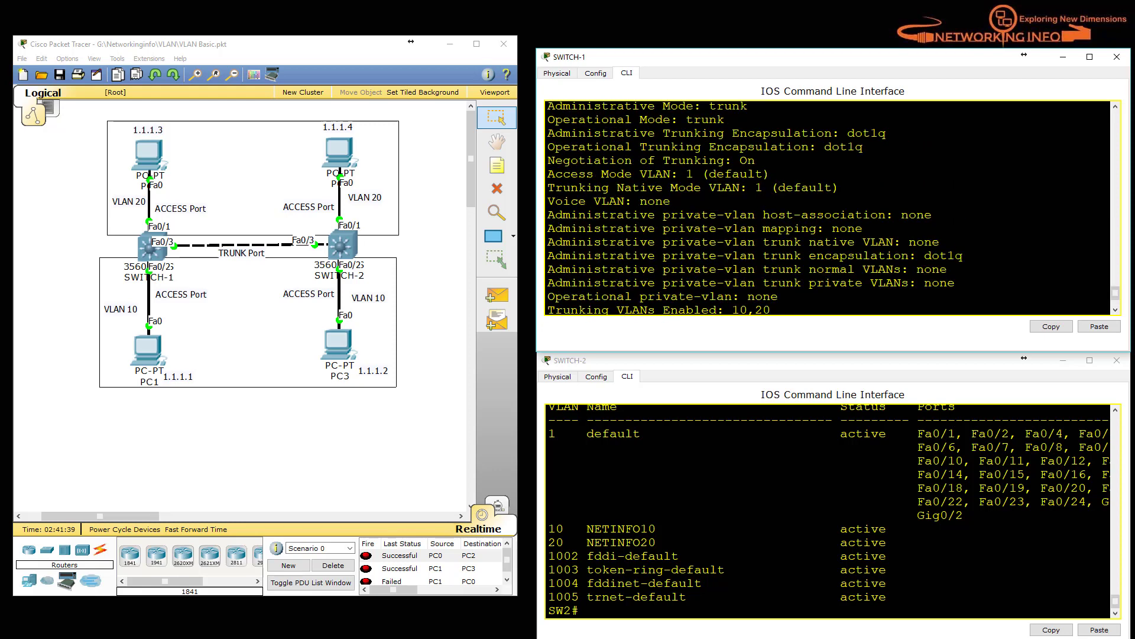
scroll(734, 255, up, 1)
scroll(733, 291, up, 1)
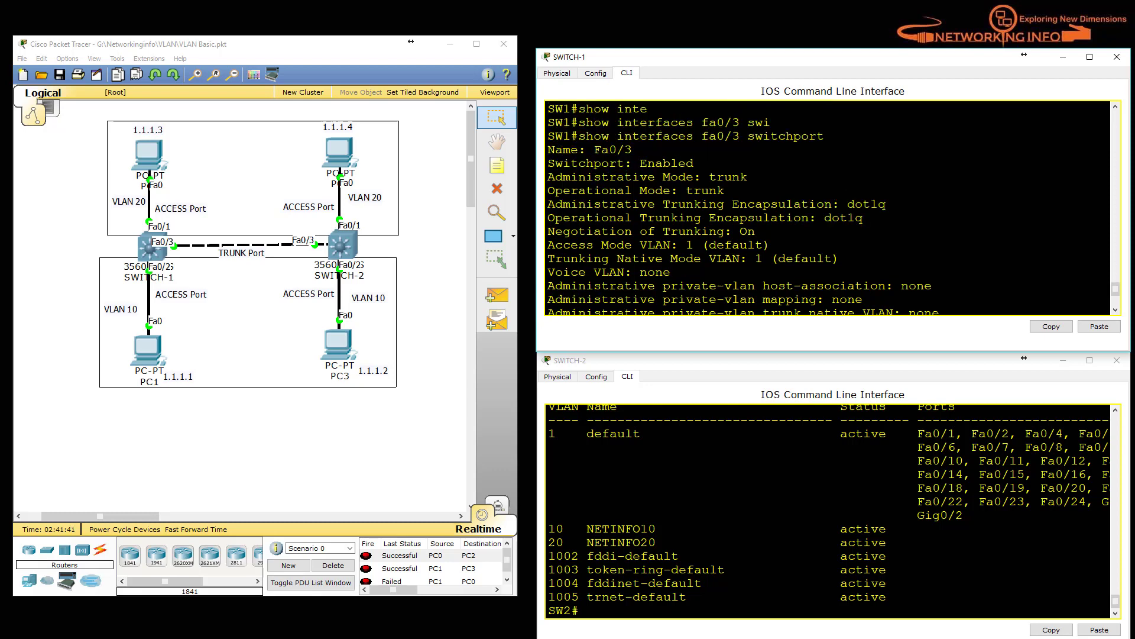
double_click(667, 163)
drag(710, 177, 748, 177)
double_click(713, 179)
drag(686, 191, 725, 190)
drag(886, 204, 848, 204)
click(874, 213)
drag(824, 218, 864, 218)
scroll(832, 208, down, 2)
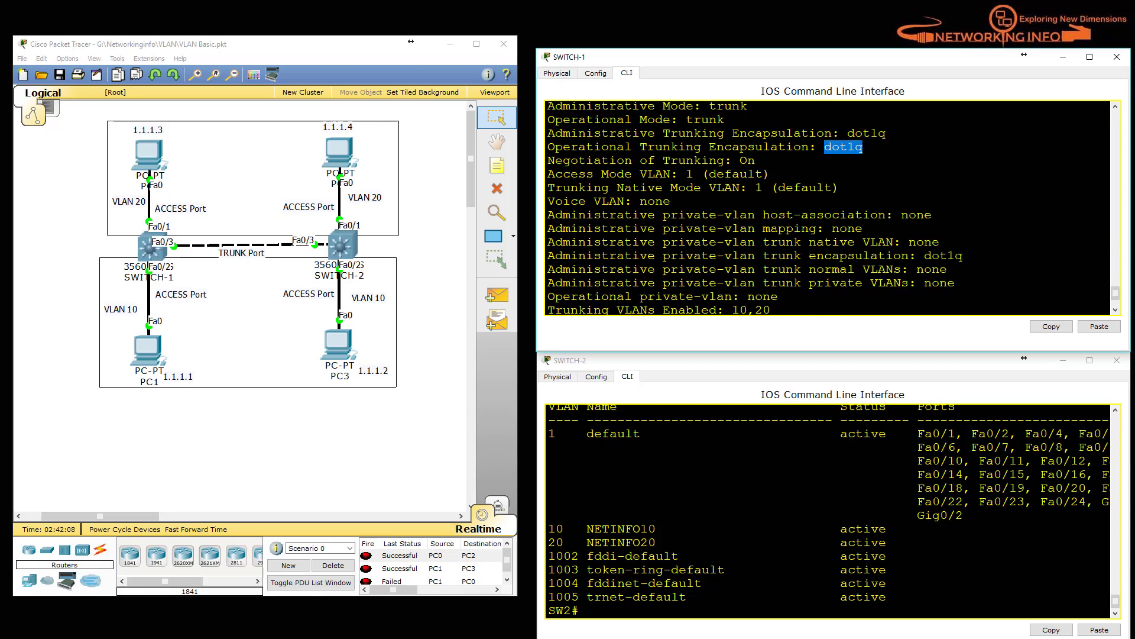
scroll(832, 208, down, 1)
drag(771, 275, 544, 273)
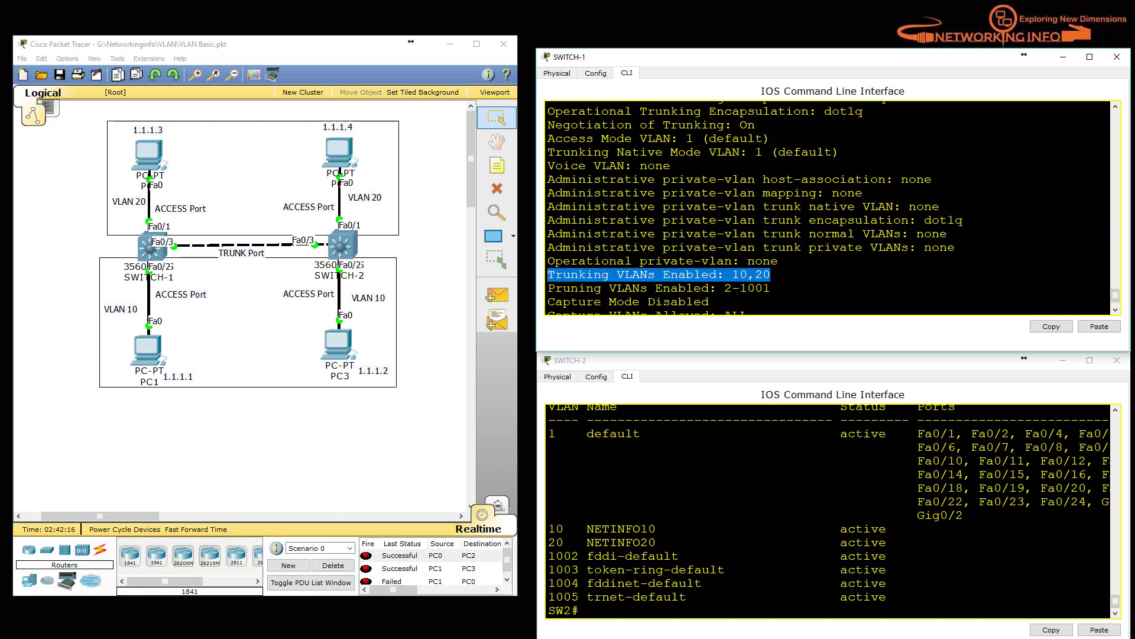
key(ctrl+c)
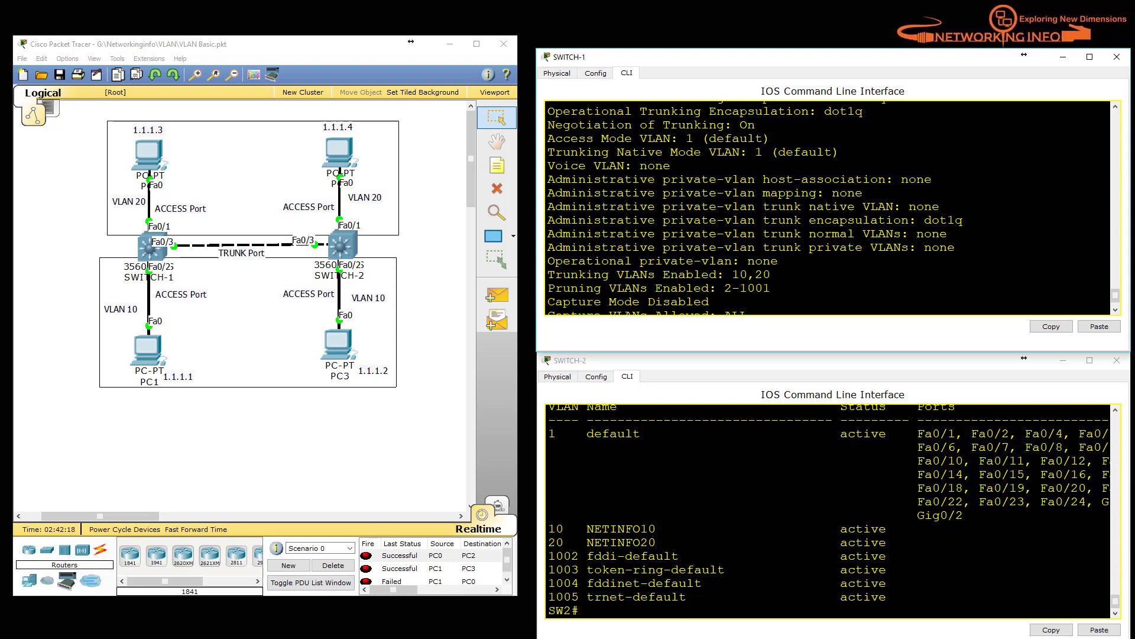
scroll(795, 283, up, 1)
scroll(795, 282, down, 2)
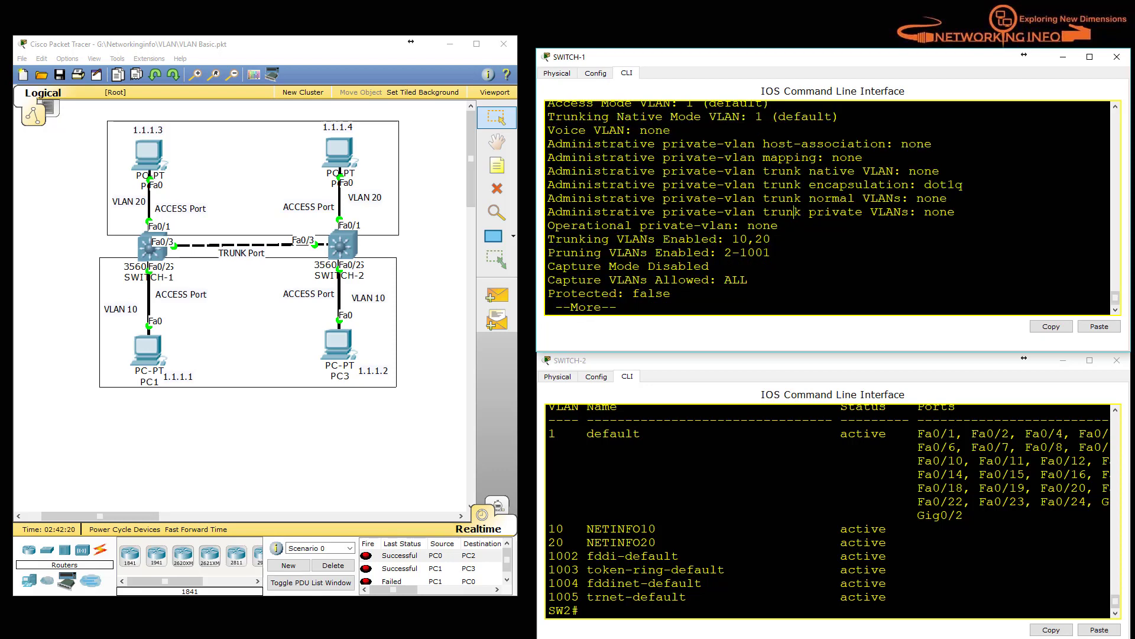
- Finish the Fa0/3 listing and run show interfaces fa0/1 switchport on SWITCH-1
key(space)
key(Up)
key(Left)
key(Left)
key(Left)
key(Left)
key(Left)
key(Left)
key(Left)
key(Left)
key(Left)
key(Left)
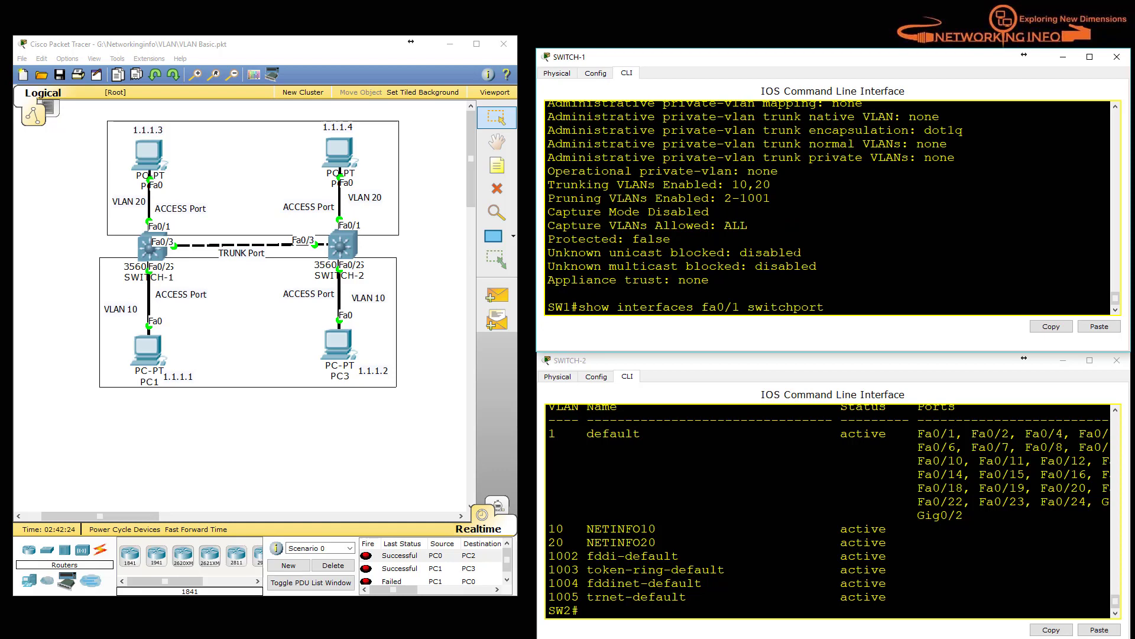
key(Return)
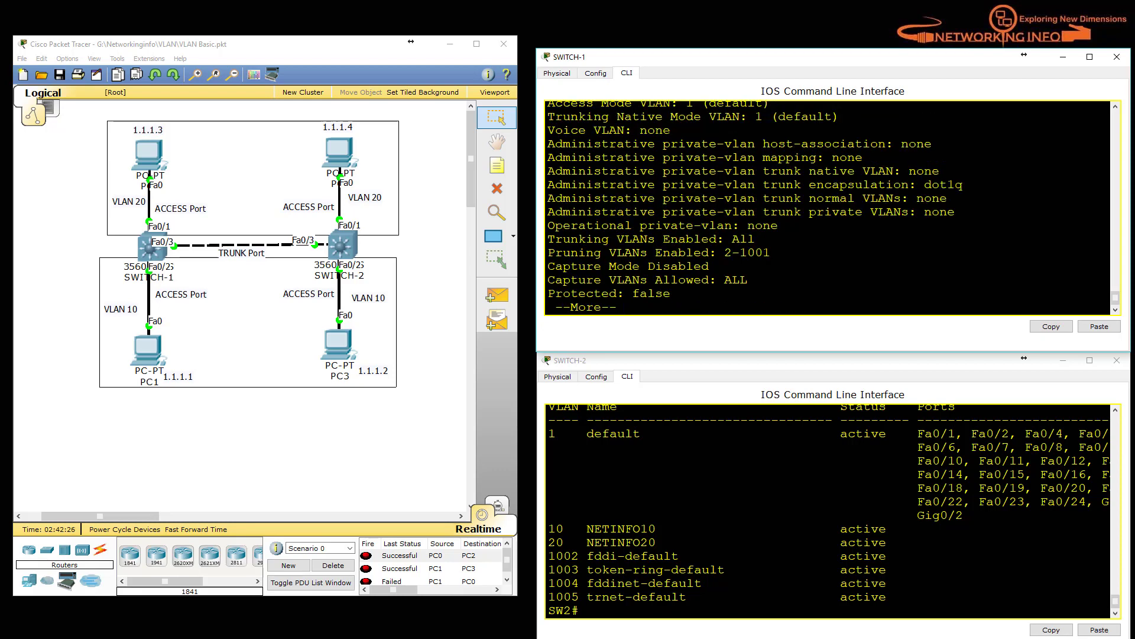
- Examine Fa0/1's switchport status, administrative and operational modes, and administrative trunking encapsulation in the SWITCH-1 output
scroll(828, 208, up, 4)
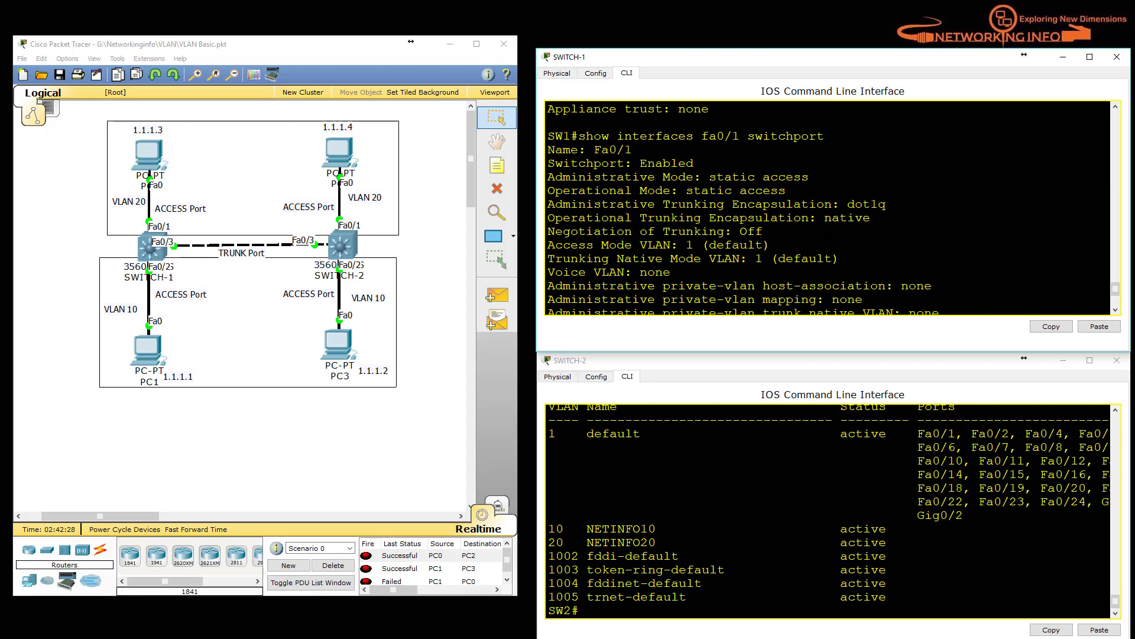
drag(594, 163, 693, 163)
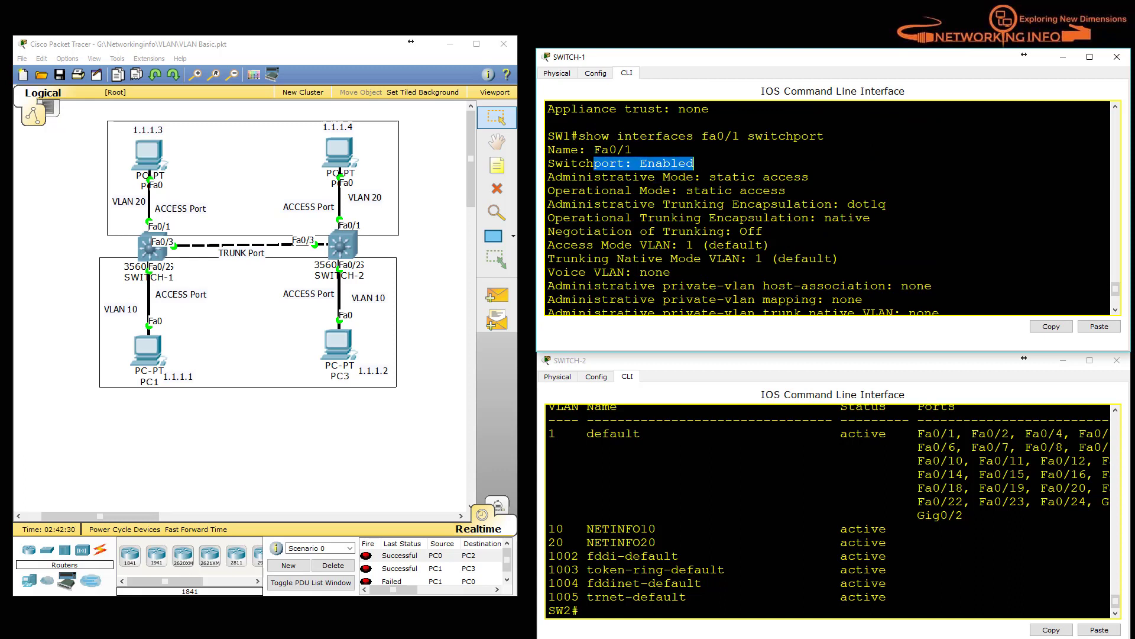
drag(609, 177, 802, 177)
drag(686, 191, 787, 191)
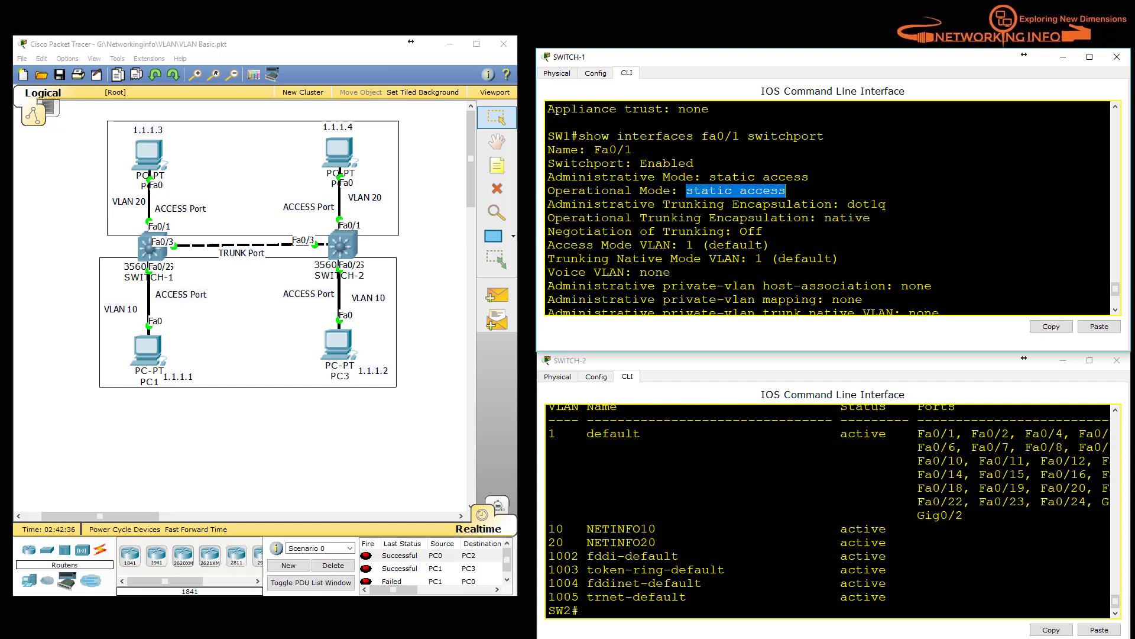
mouse_move(556, 177)
mouse_down()
mouse_move(730, 190)
mouse_move(770, 177)
mouse_move(770, 190)
mouse_move(548, 190)
mouse_up()
click(786, 191)
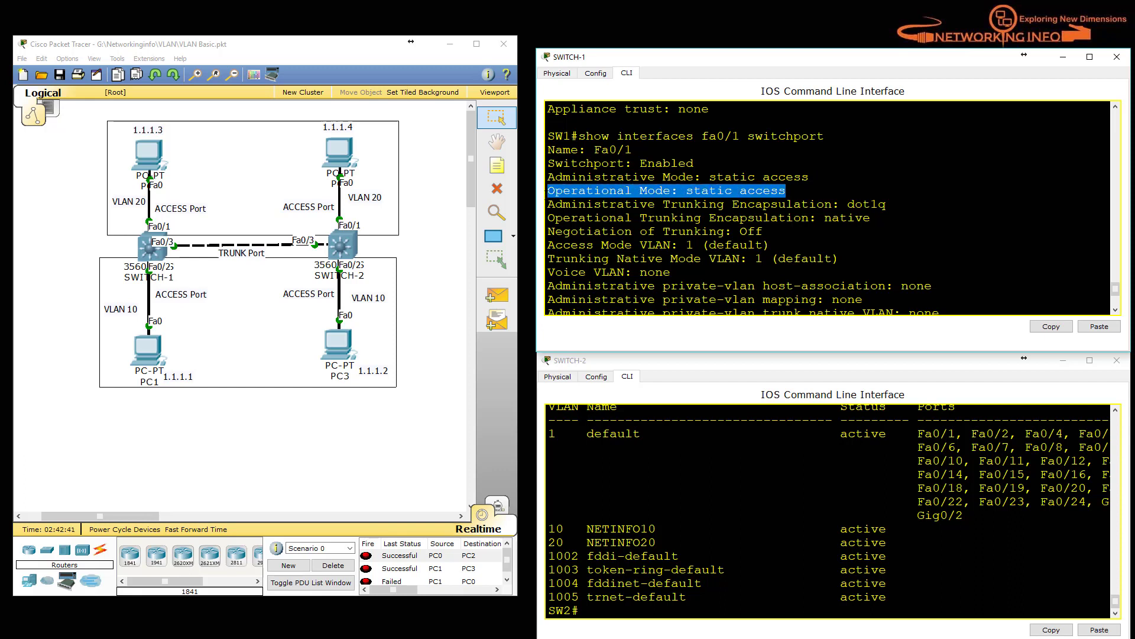
click(703, 190)
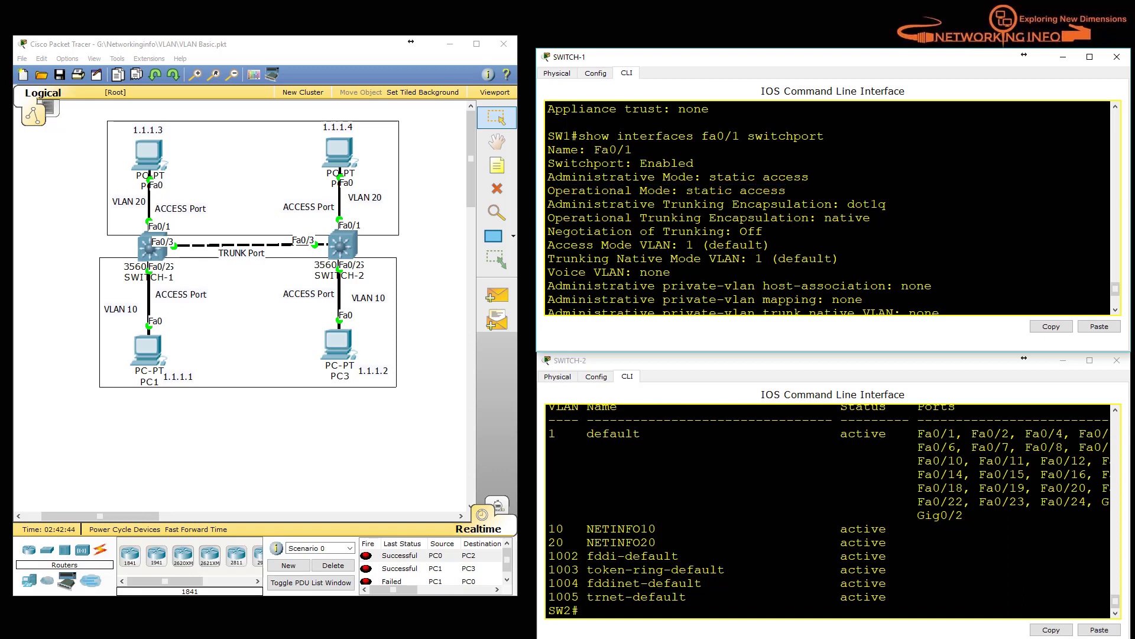
drag(686, 190, 786, 190)
drag(887, 204, 841, 204)
click(864, 208)
scroll(852, 204, down, 4)
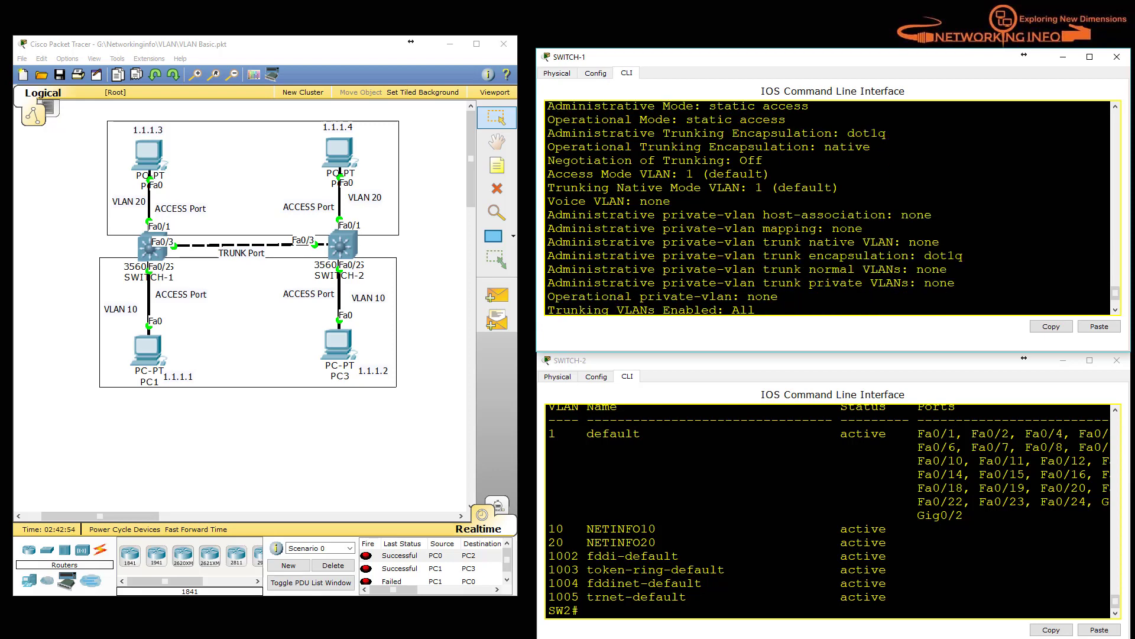
- Finish the Fa0/1 switchport listing, check its access mode VLAN, and return to the SW1 prompt
key(space)
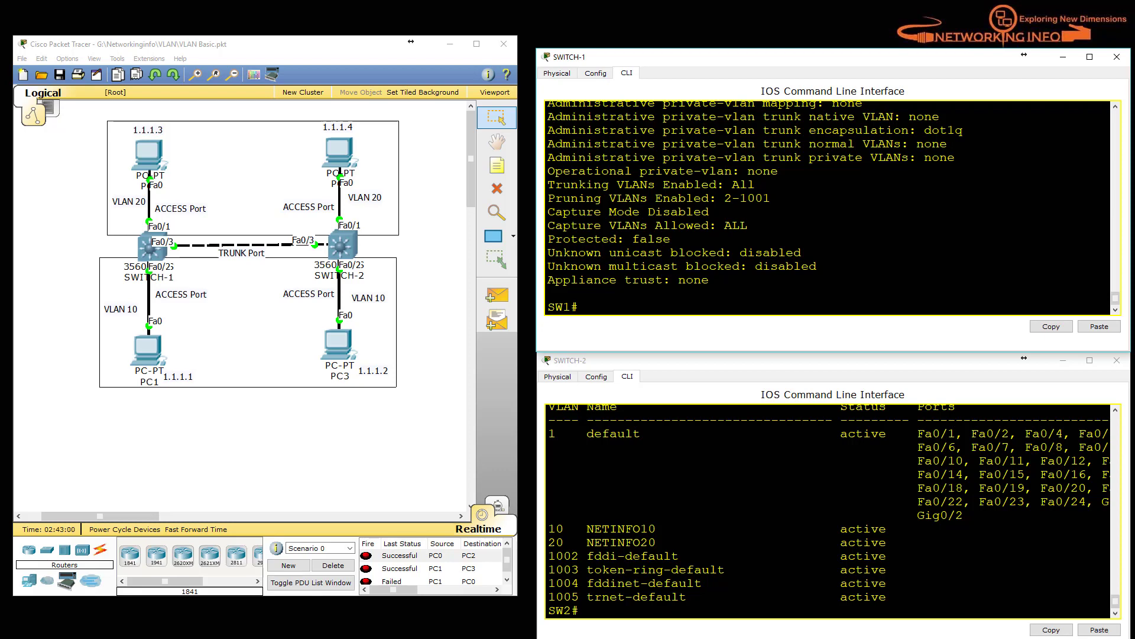
scroll(833, 208, up, 3)
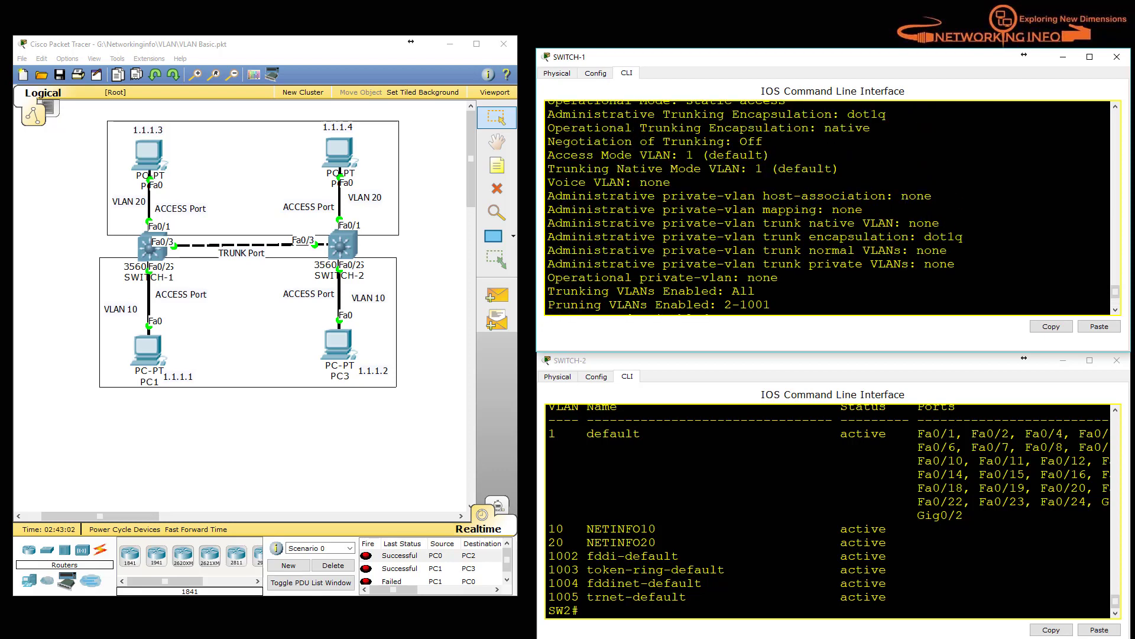
drag(593, 155, 726, 154)
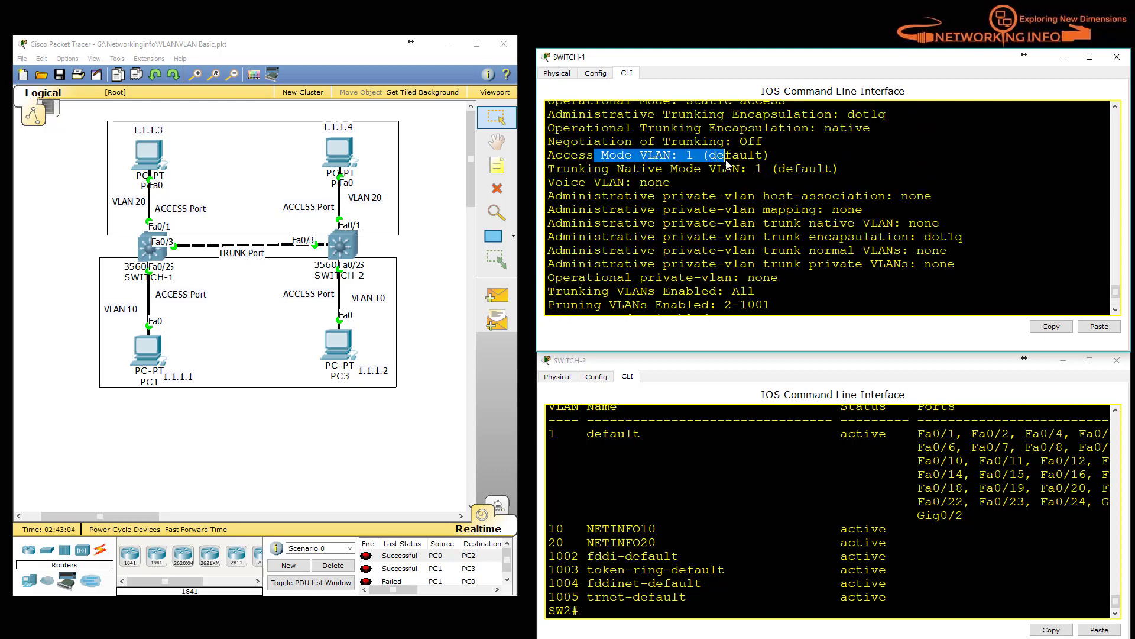
click(735, 155)
drag(592, 155, 749, 155)
key(ctrl+c)
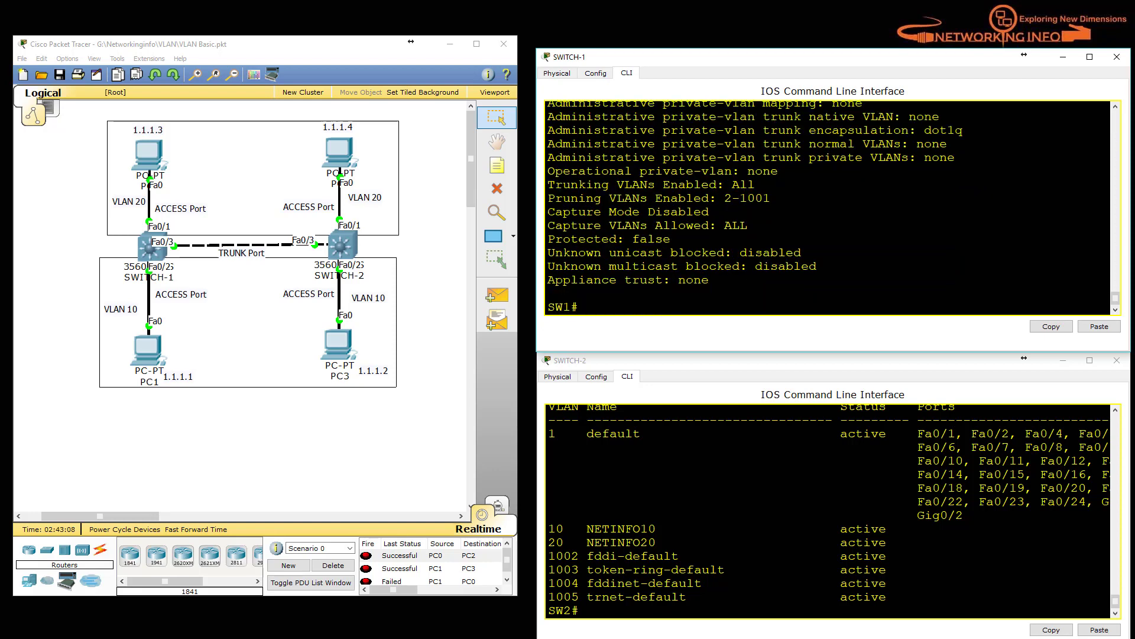
key(Return)
key(Return)
key(Return)
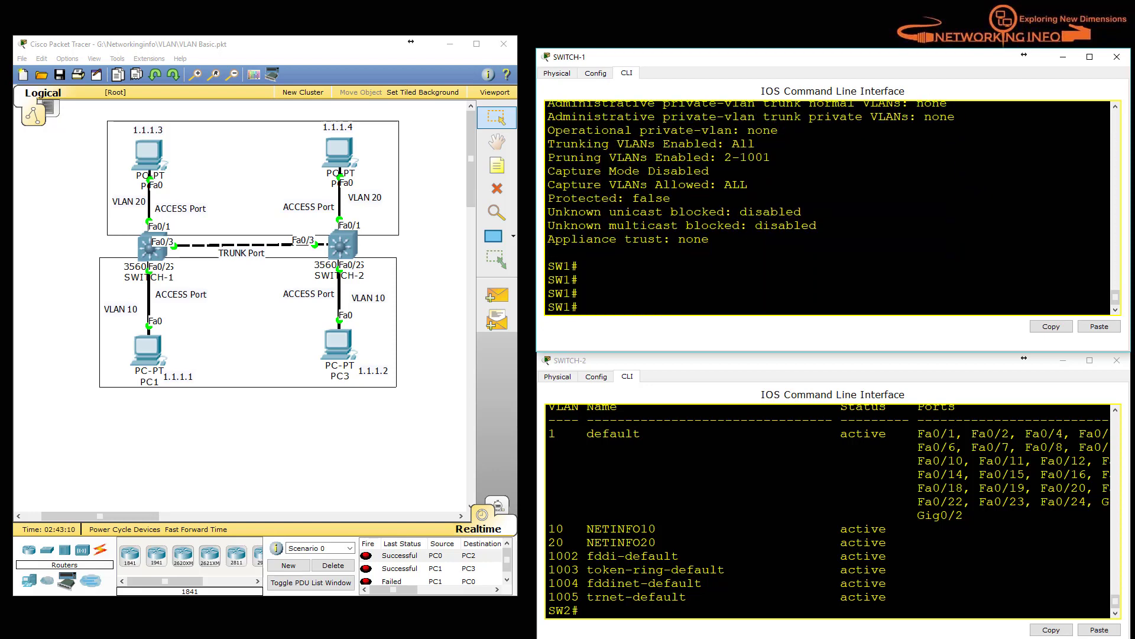